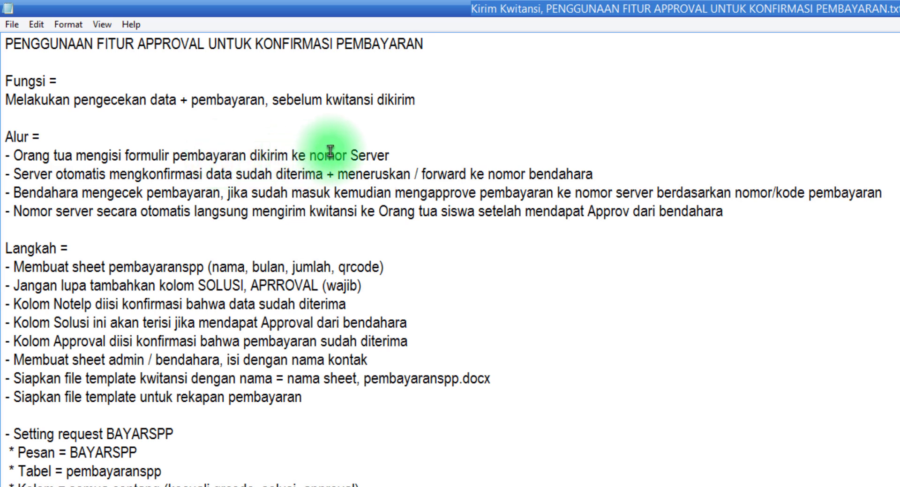
Review the four workflow points under Alur in the payment approval notes, from form submission to automatic receipt sending
left_click_drag(400, 155, 333, 177)
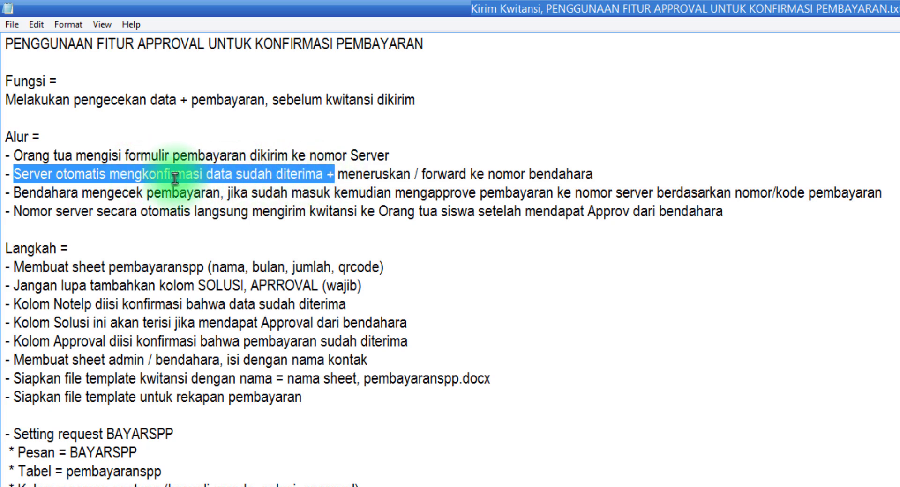
left_click(253, 175)
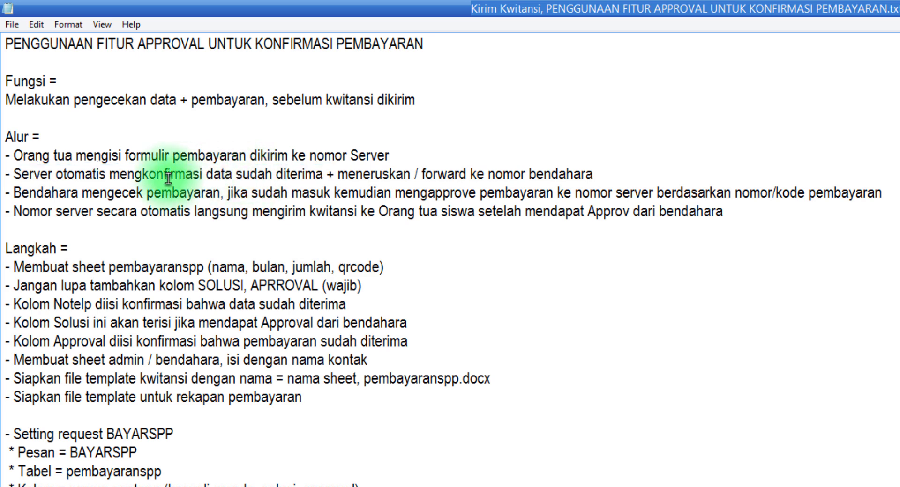
left_click_drag(157, 174, 599, 177)
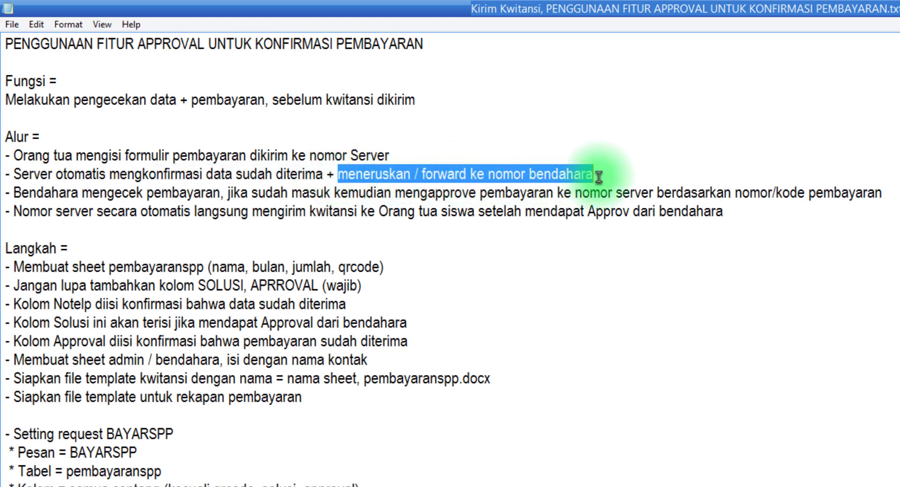
left_click(606, 177)
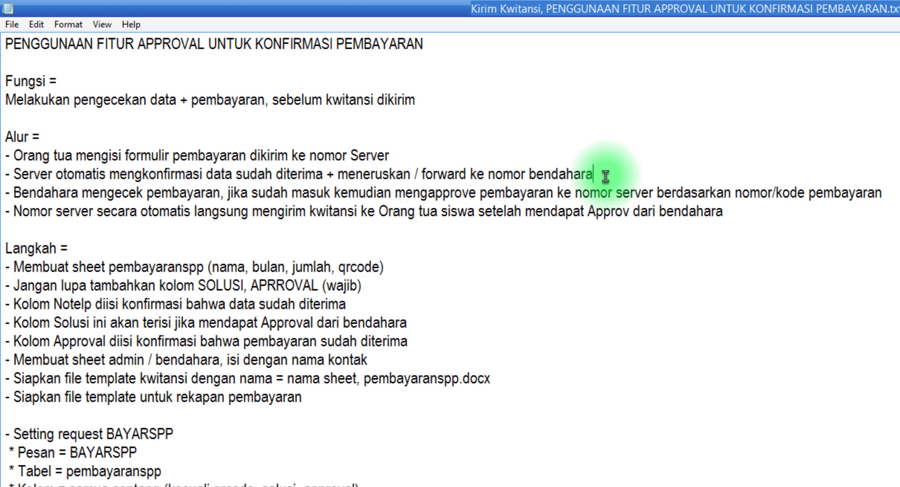
left_click(234, 191)
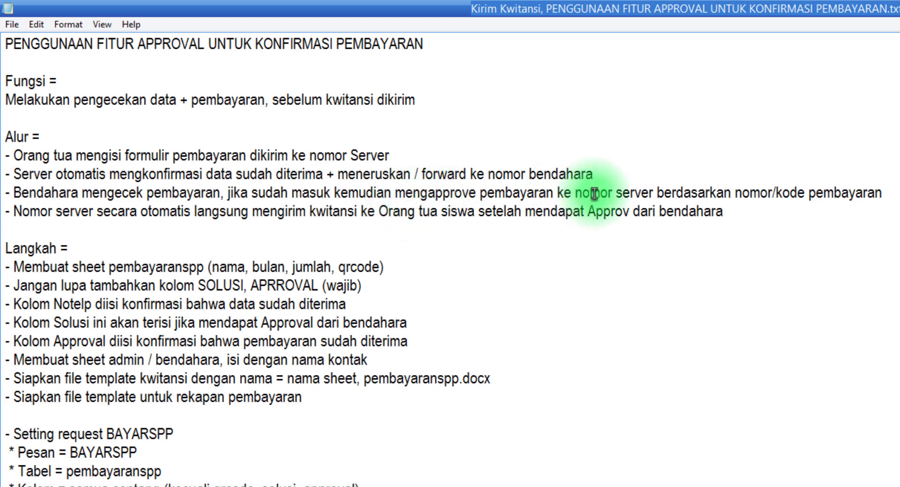
left_click_drag(590, 193, 654, 193)
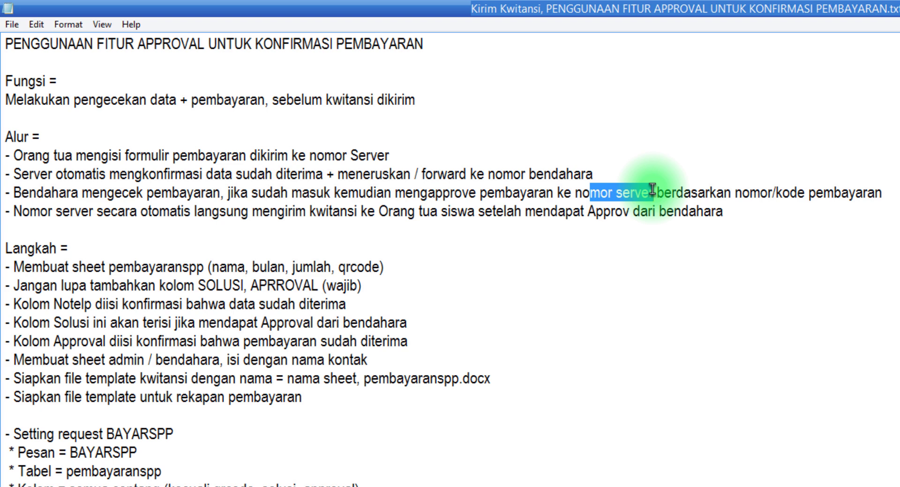
left_click_drag(86, 155, 232, 157)
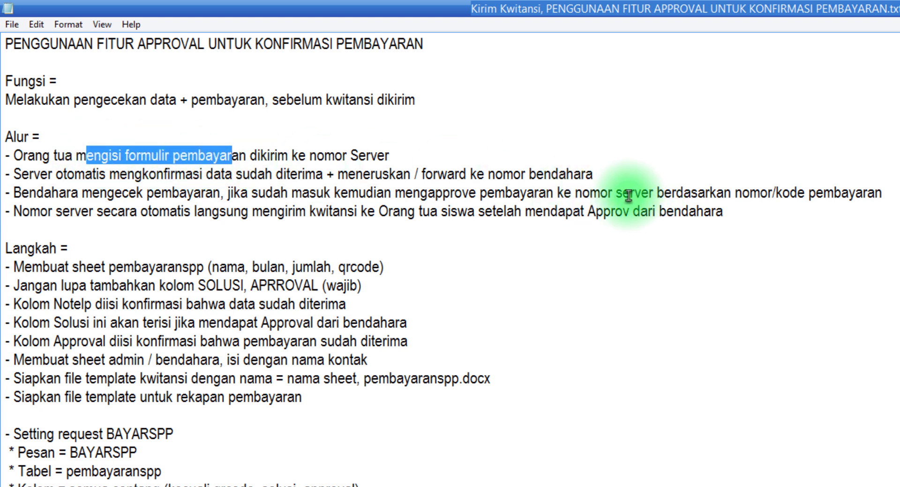
left_click_drag(405, 192, 488, 192)
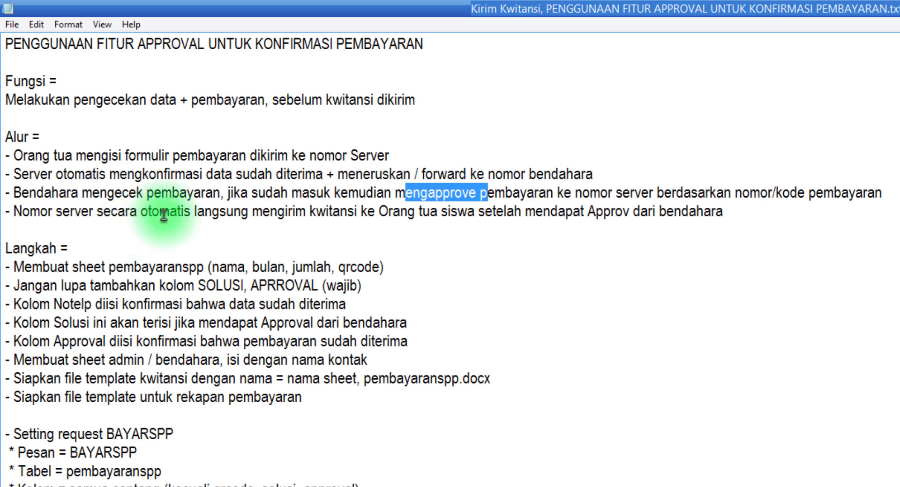
left_click_drag(270, 211, 354, 212)
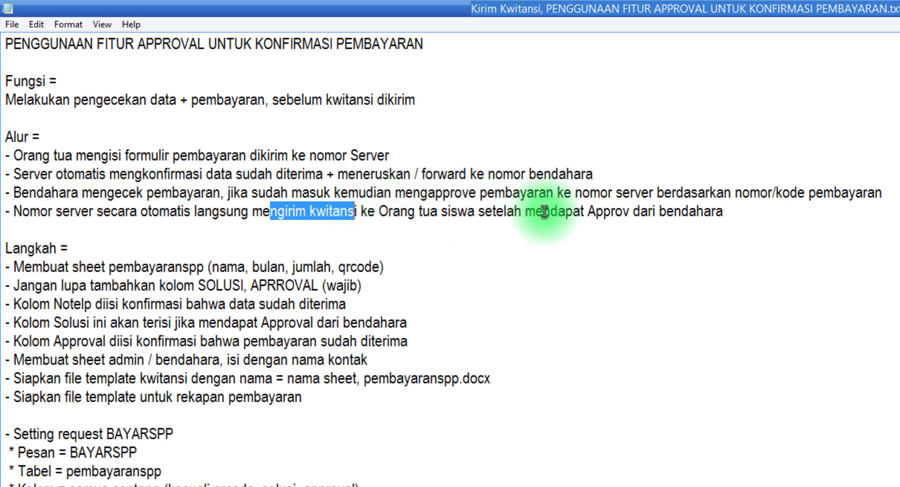
left_click_drag(603, 212, 3, 155)
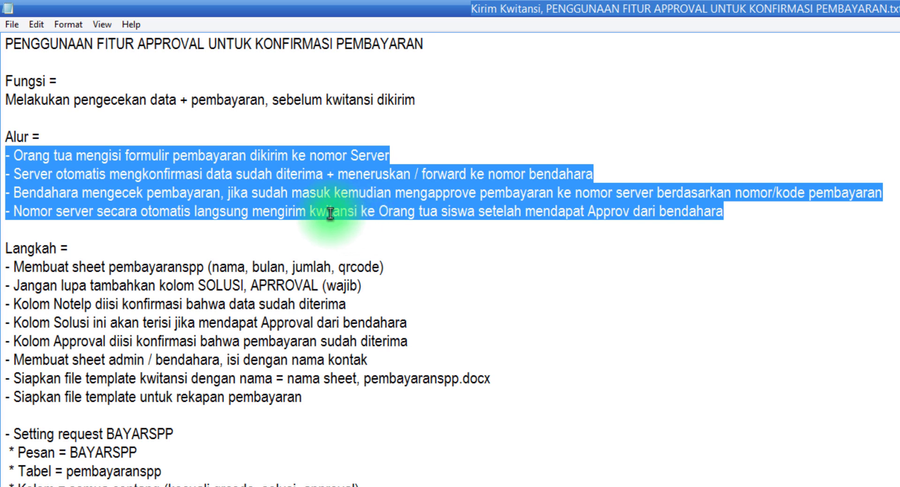
left_click(32, 226)
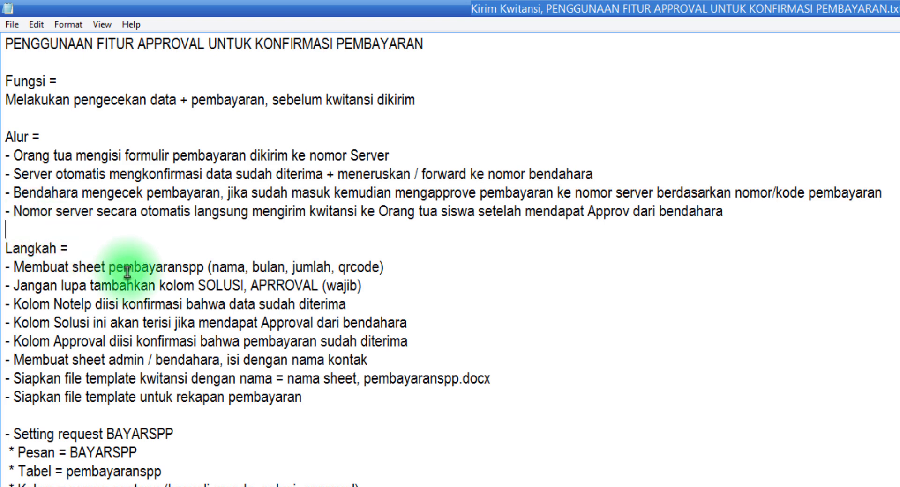
Shrink the notes window and open server.xlsx from the Master u10 folder
left_click_drag(17, 266, 202, 266)
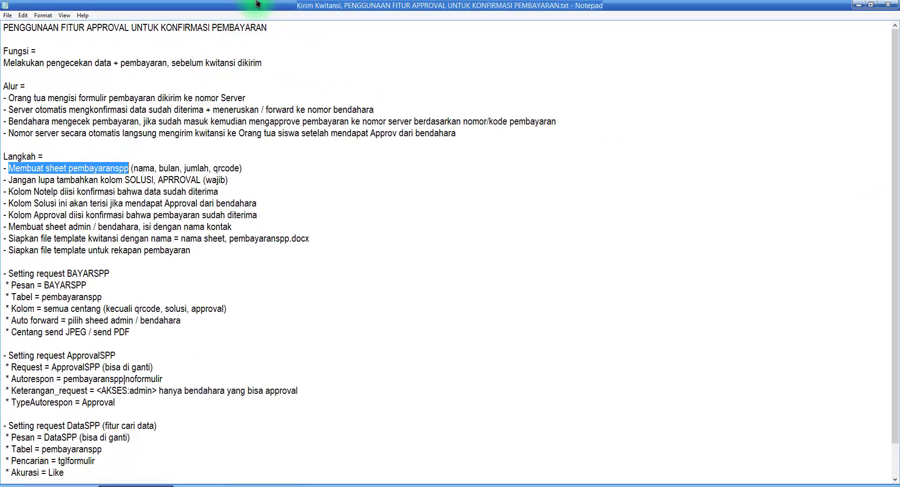
double_click(351, 6)
left_click_drag(319, 57, 617, 173)
left_click(160, 194)
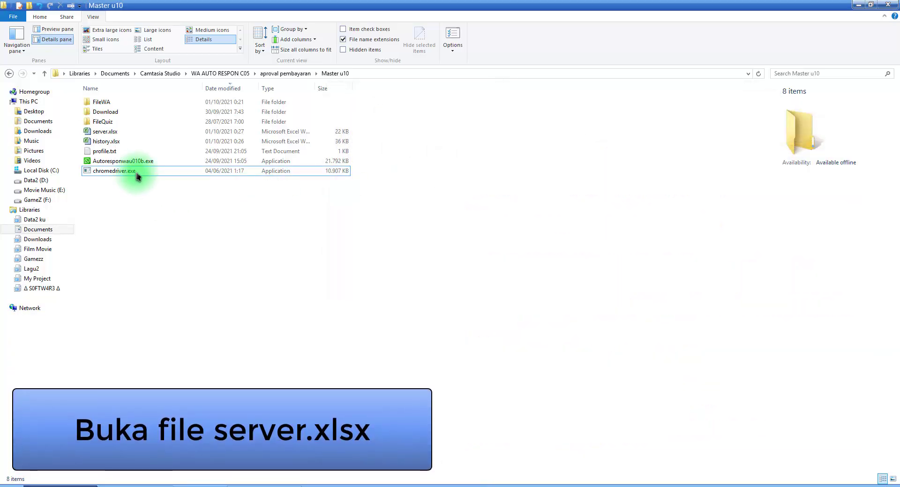
double_click(118, 135)
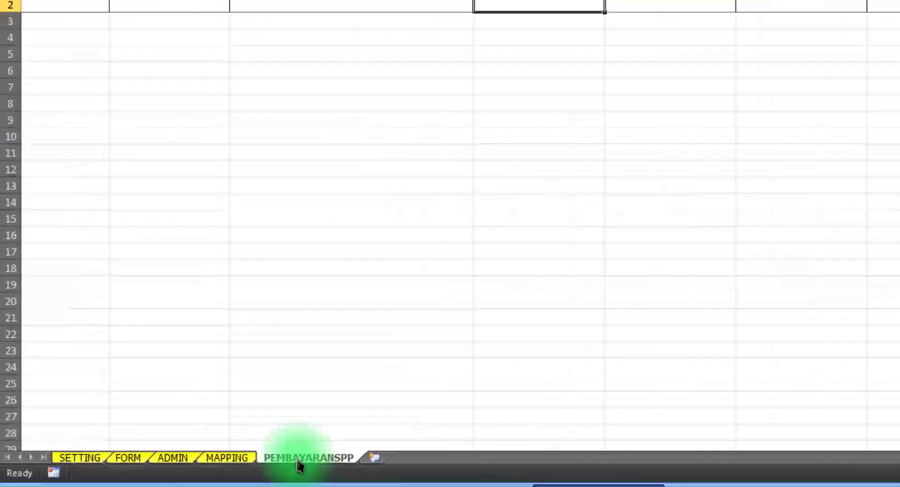
Compare the name, month, amount and QR code fields listed in the notes with the columns of the PEMBAYARANSPP sheet
left_click(334, 414)
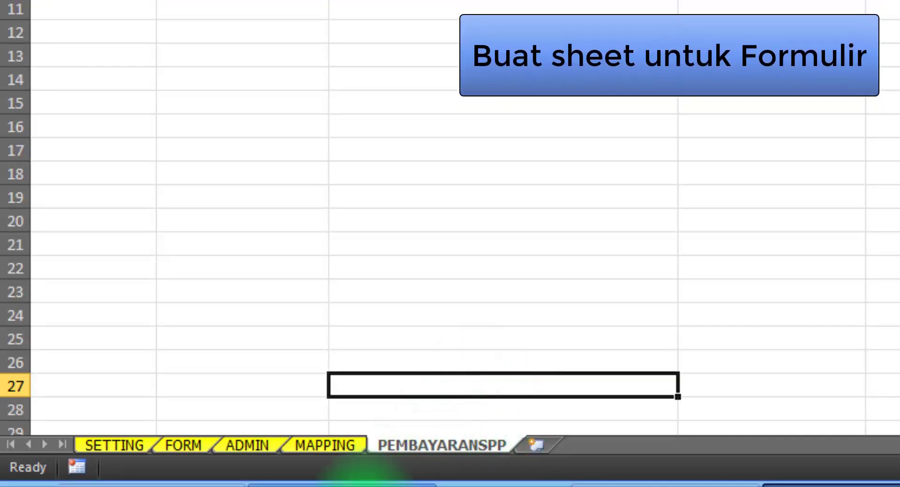
left_click(347, 486)
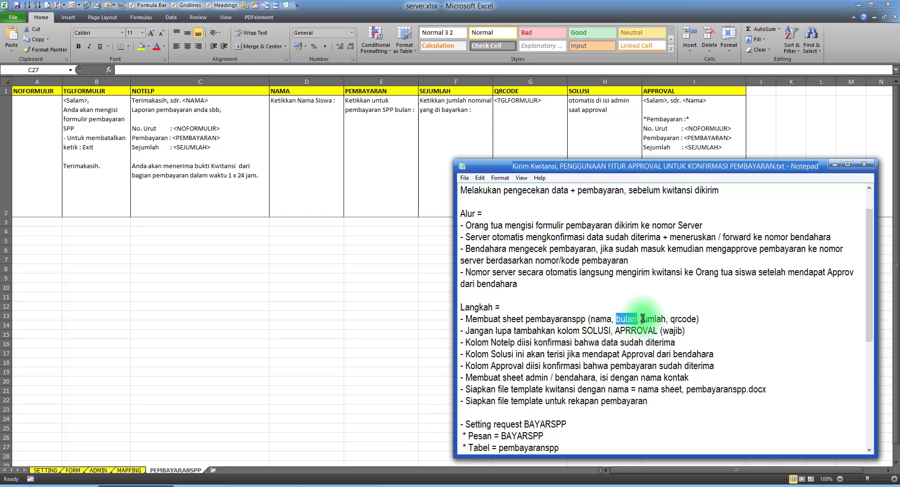
left_click_drag(643, 319, 658, 318)
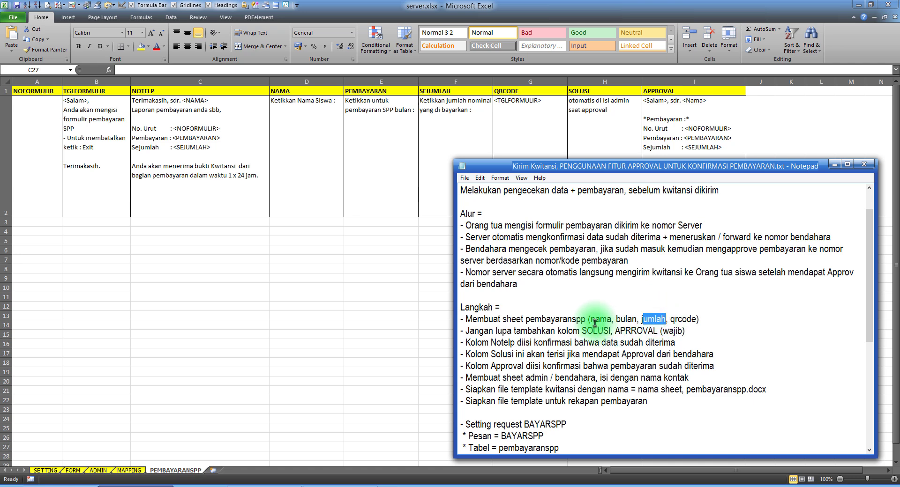
left_click_drag(594, 321, 645, 320)
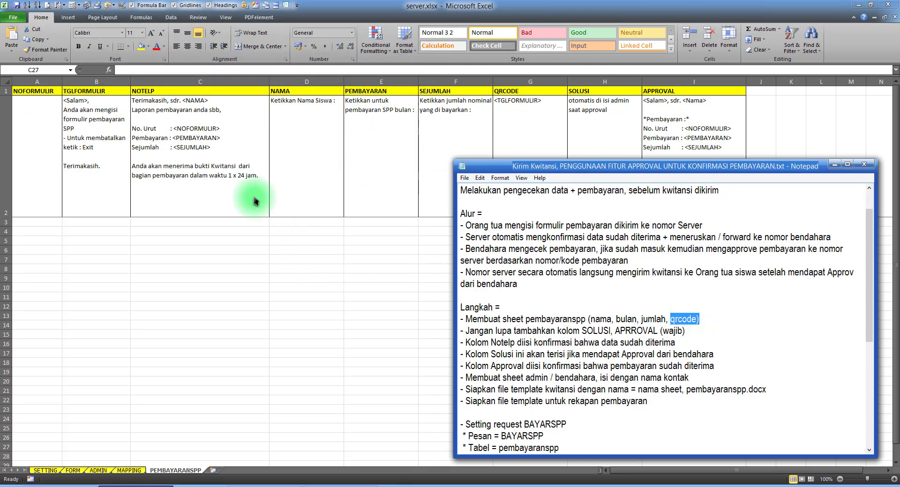
key("alt+Tab")
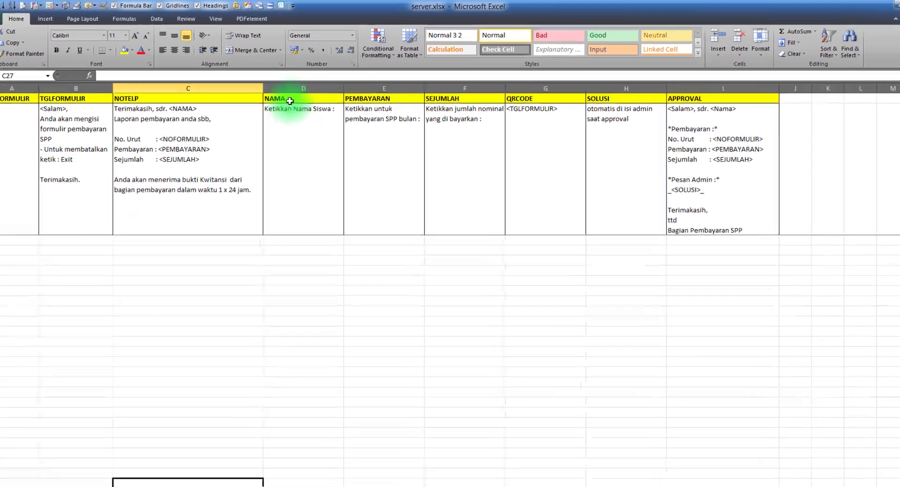
left_click(326, 108)
left_click(381, 207)
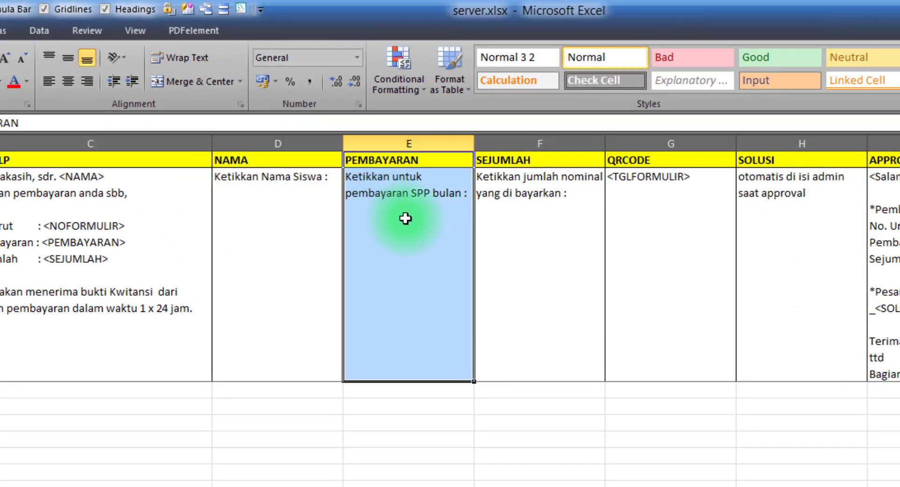
double_click(450, 194)
double_click(450, 193)
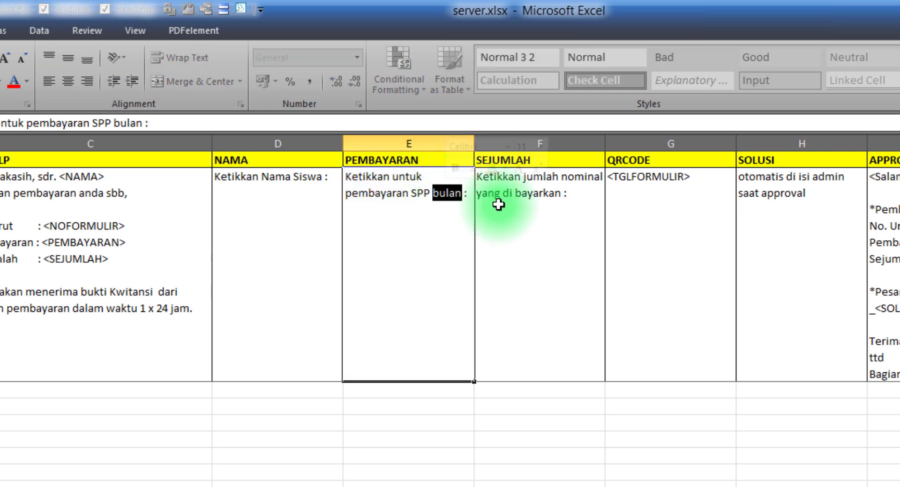
left_click(541, 178)
left_click_drag(543, 160, 538, 197)
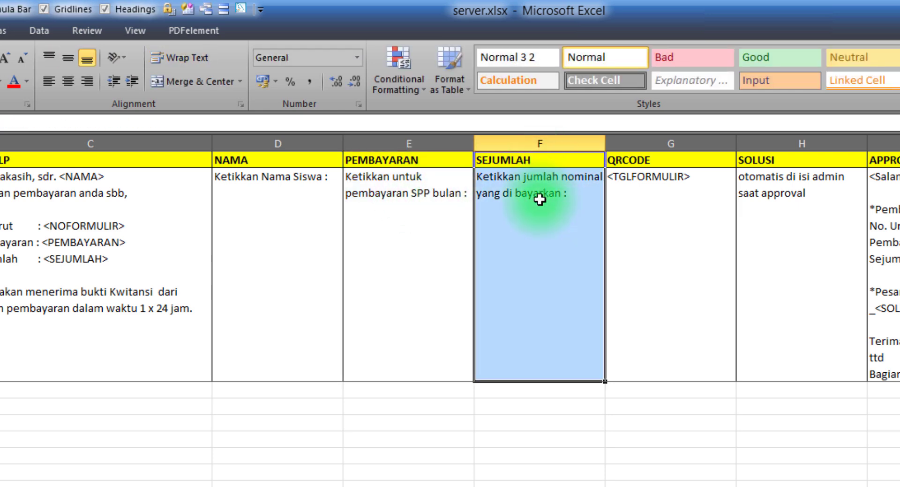
left_click(259, 204)
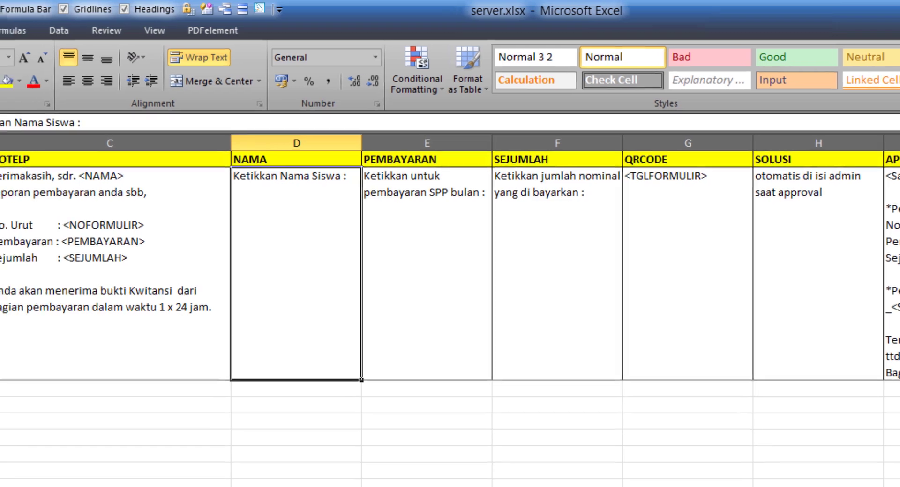
Fill the NOFORMULIR, TGLFORMULIR and NOTELP header cells with dark orange to mark the three mandatory columns
left_click_drag(0, 160, 22, 157)
left_click_drag(271, 149, 271, 150)
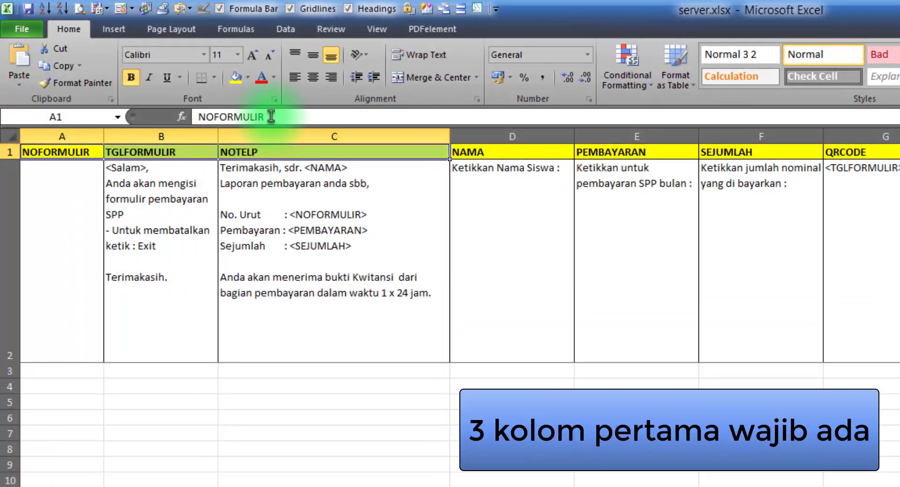
left_click(247, 76)
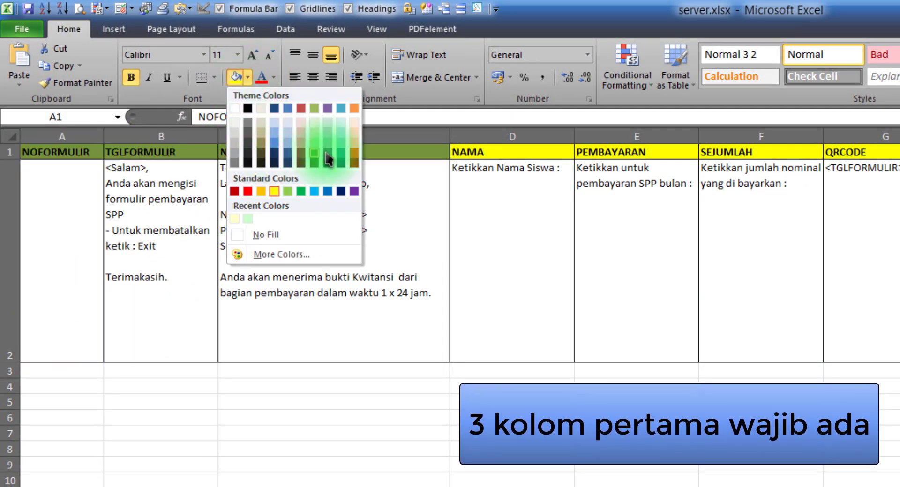
left_click(357, 155)
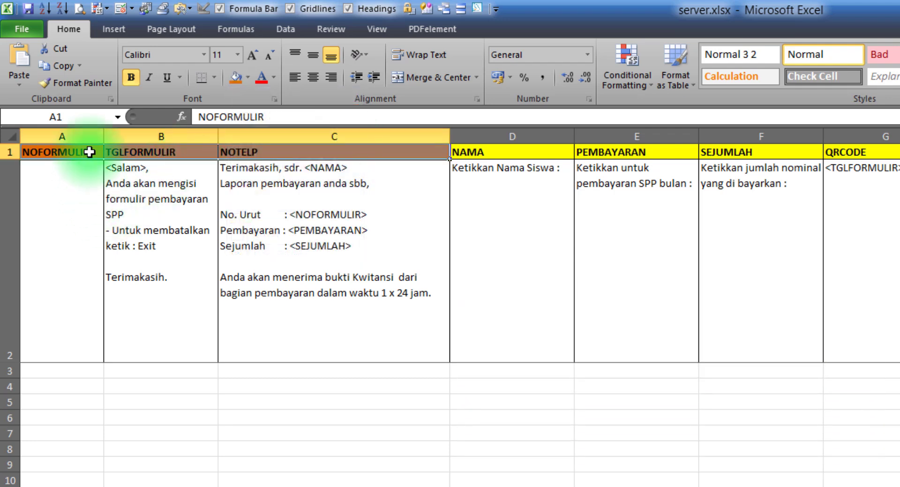
Examine the form columns up to QRCODE and read the notes' requirement for the SOLUSI and APPROVAL columns
left_click_drag(85, 151, 441, 192)
left_click_drag(520, 154, 740, 176)
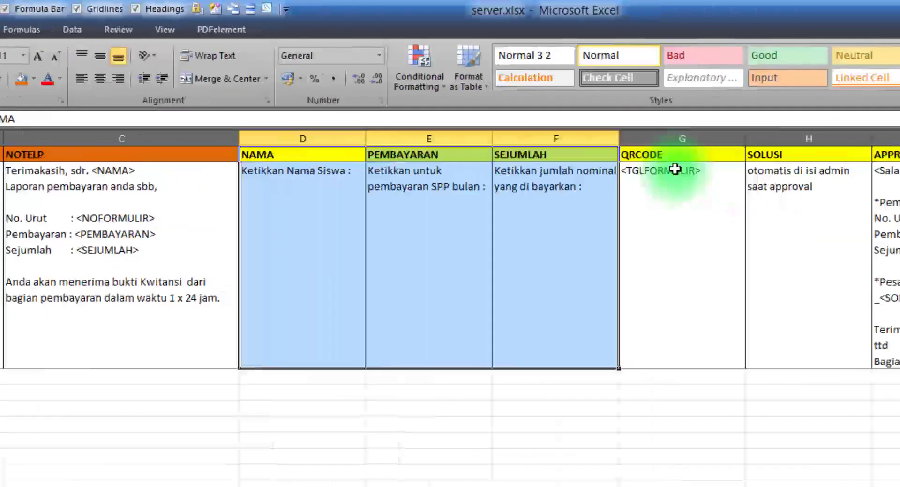
left_click(877, 153)
left_click_drag(253, 161, 251, 200)
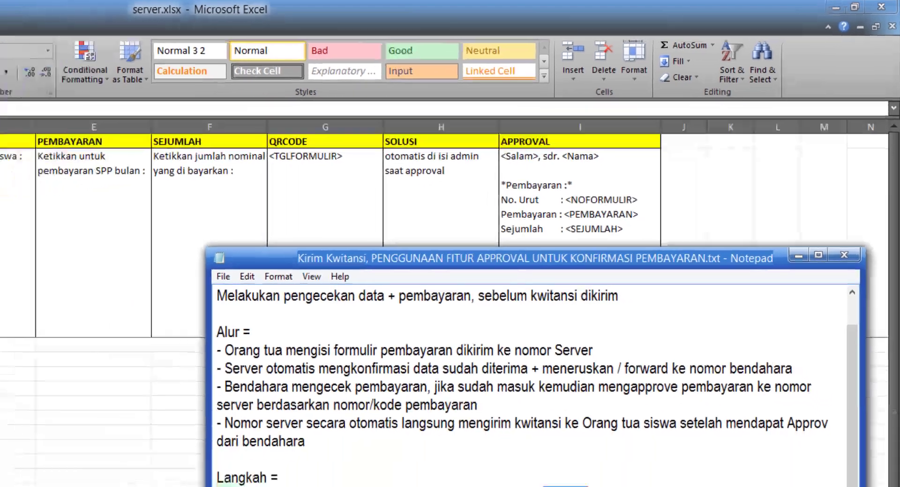
left_click_drag(465, 331, 576, 332)
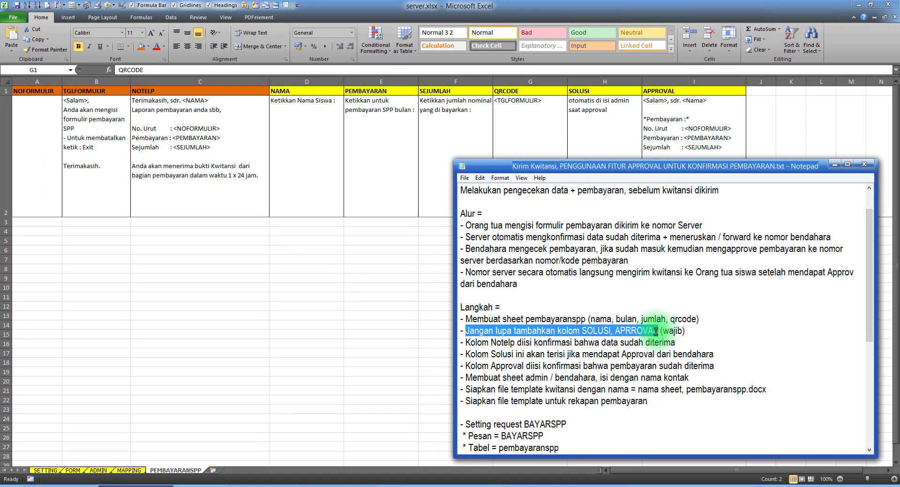
left_click(606, 332)
left_click_drag(583, 333, 696, 331)
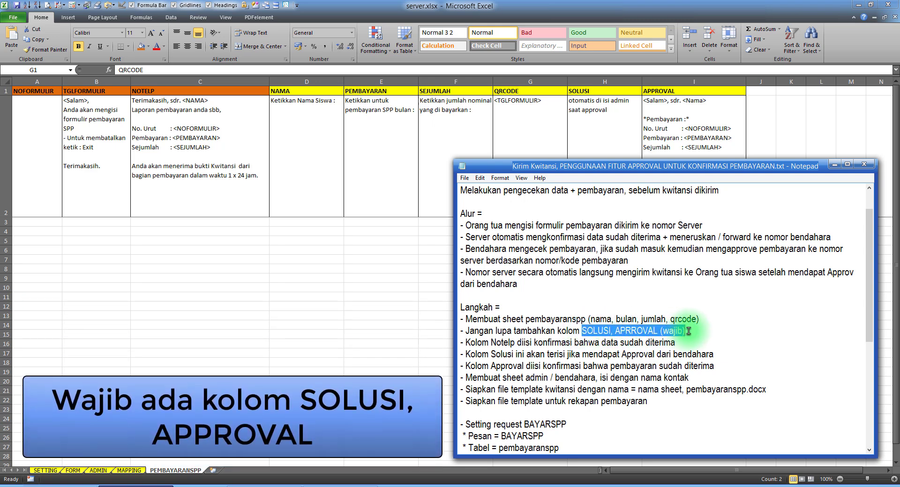
scroll(651, 299, "up", 1)
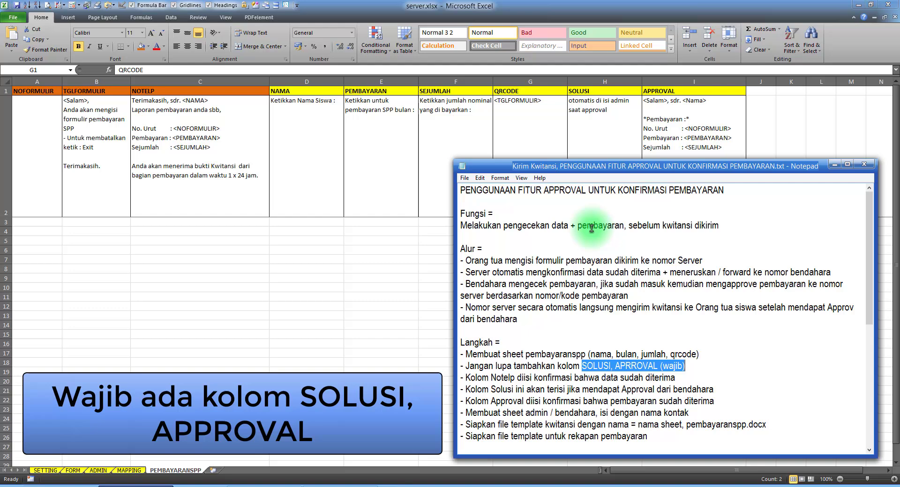
double_click(580, 195)
scroll(654, 329, "down", 1)
scroll(654, 329, "up", 1)
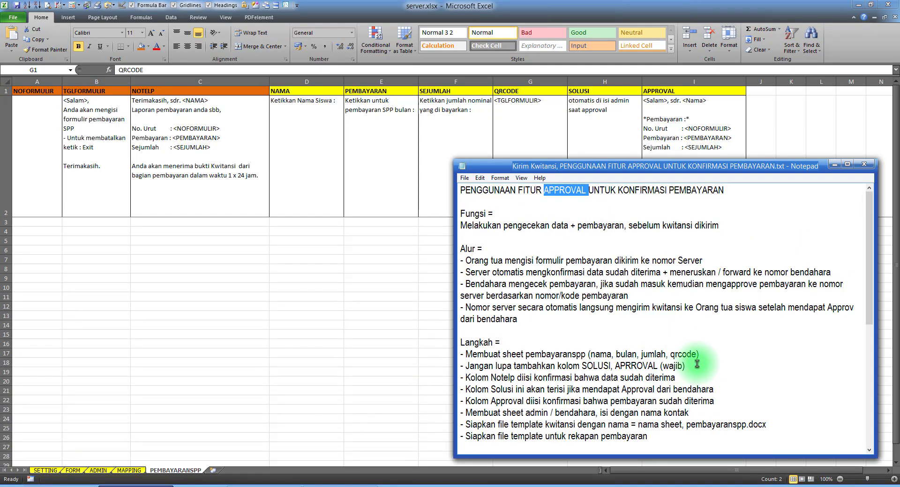
left_click_drag(687, 366, 584, 366)
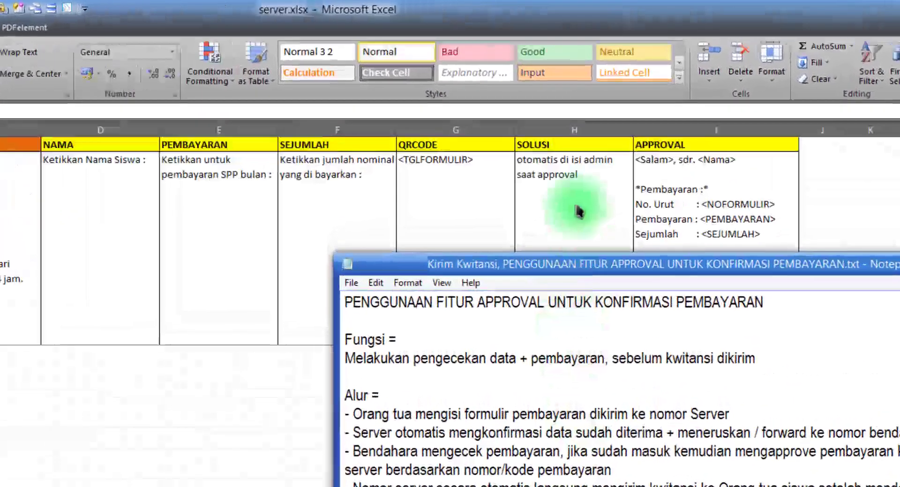
Fill the SOLUSI and APPROVAL header cells with light purple to mark them as mandatory
left_click(592, 91)
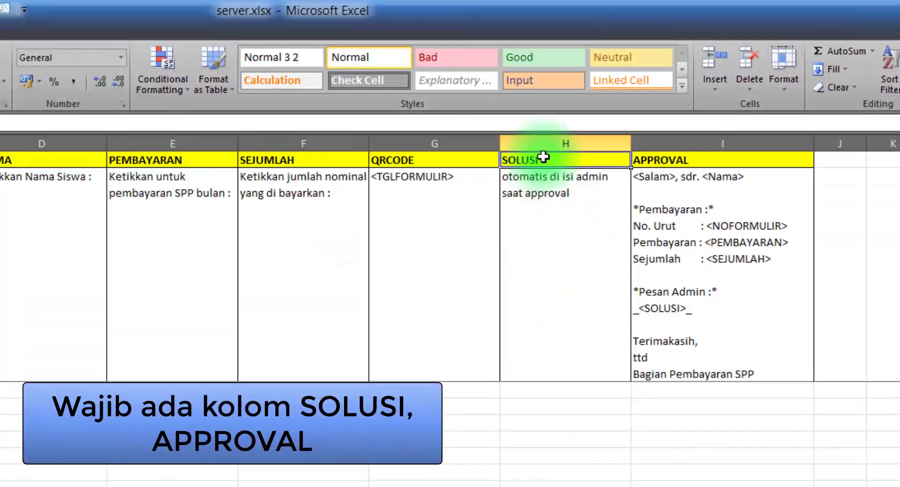
left_click(671, 162, "shift")
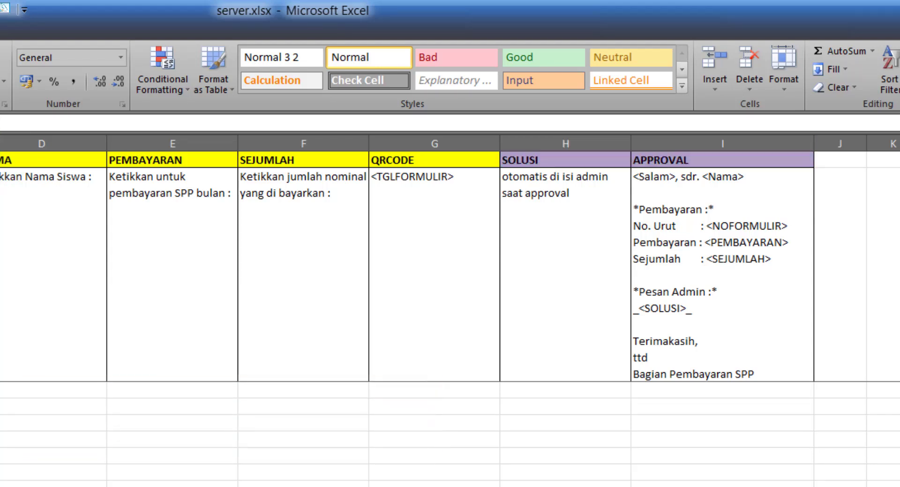
Review the SOLUSI and APPROVAL columns, checking the SOLUSI placeholder text and both header cells
left_click(543, 237)
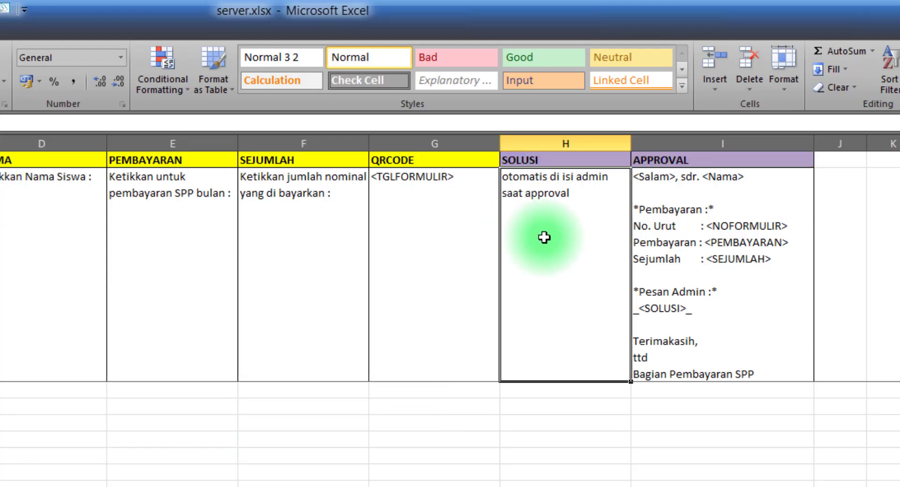
left_click(547, 160)
left_click(700, 165)
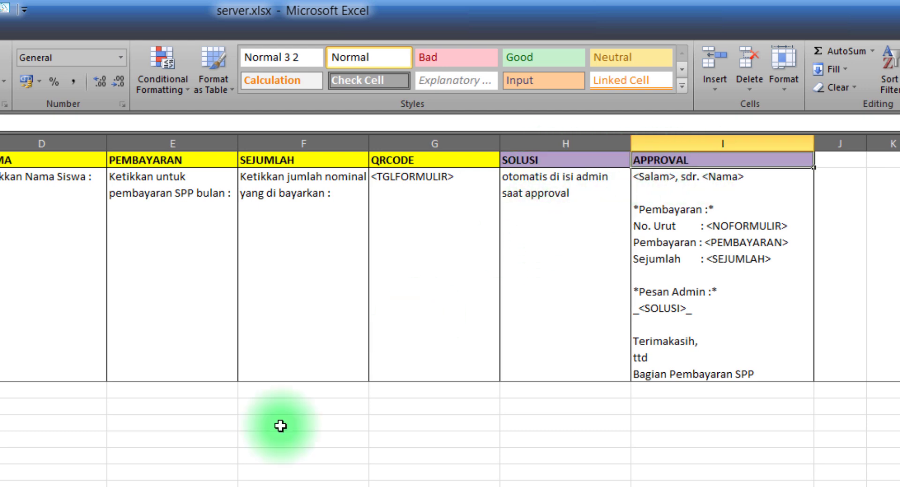
Read the Notelp requirement in the Notepad notes and examine the NOTELP confirmation message in cell C2 without changing it
key("alt+Tab")
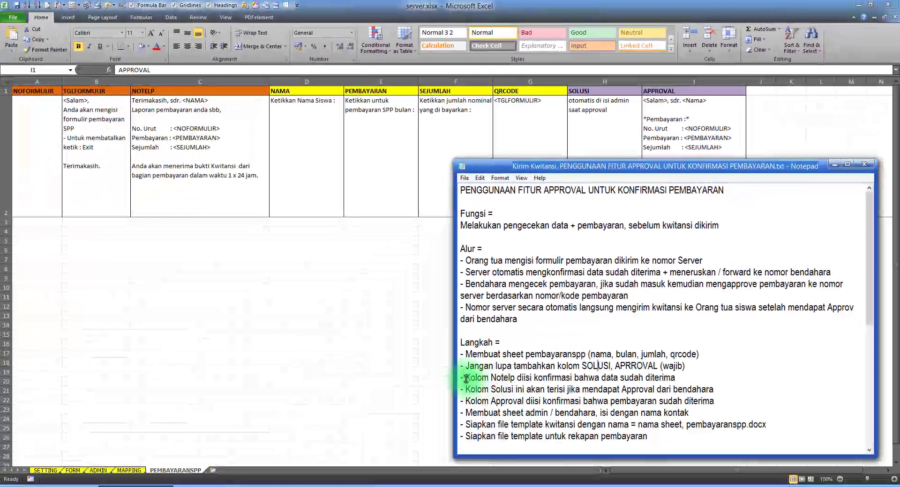
left_click_drag(466, 378, 491, 378)
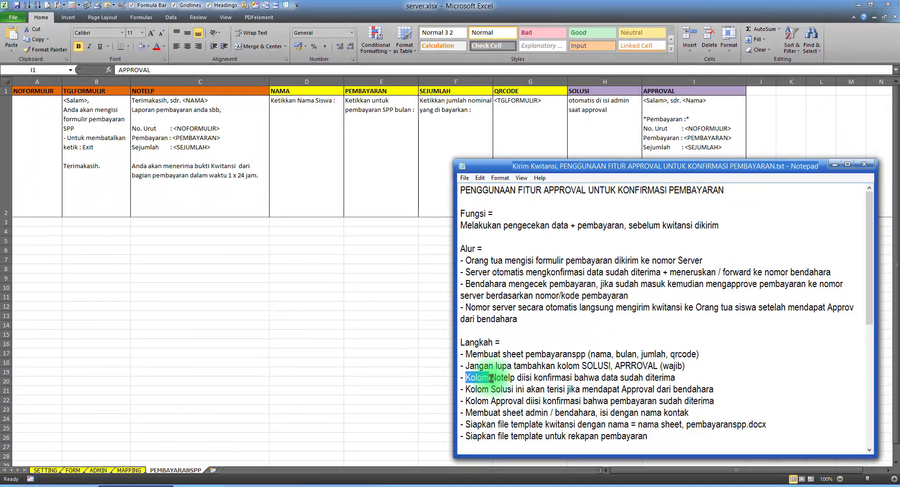
left_click_drag(572, 384, 678, 382)
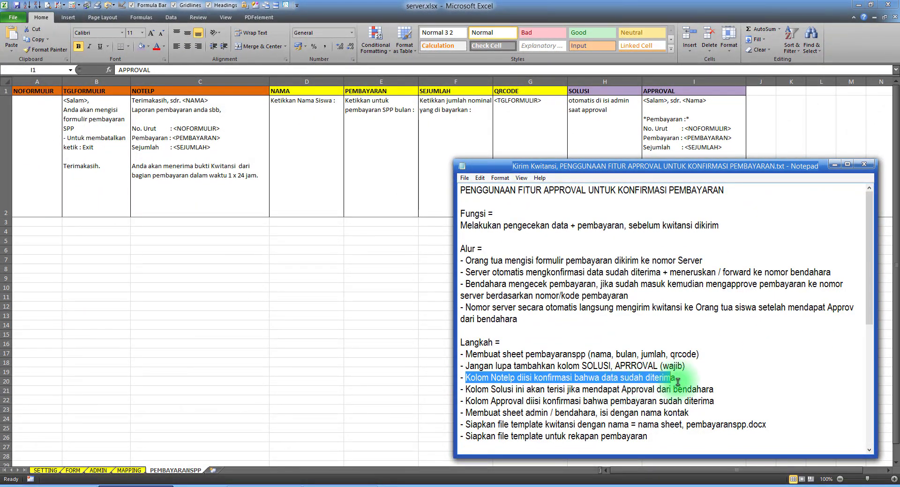
key("alt+Tab")
left_click(187, 128)
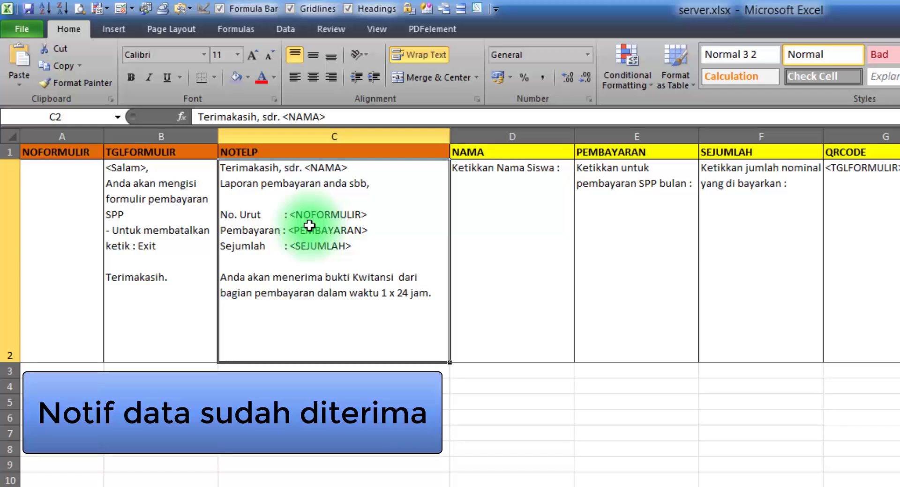
double_click(269, 183)
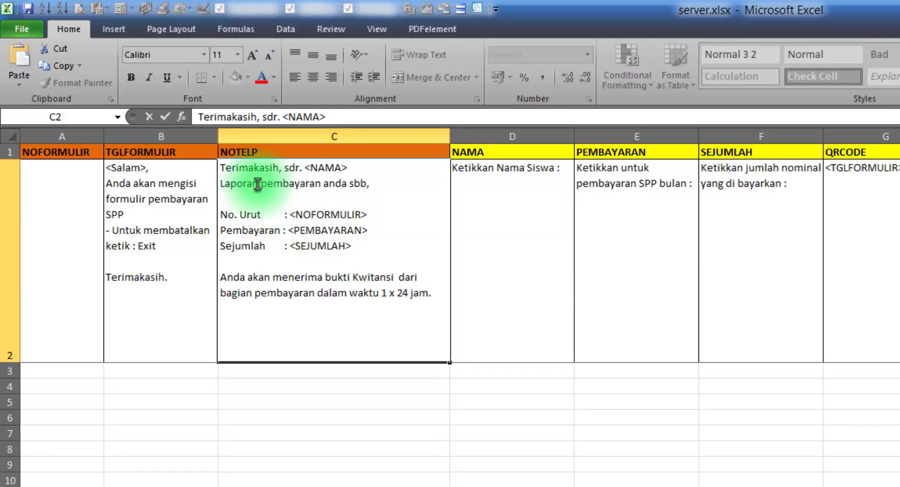
left_click_drag(253, 183, 383, 183)
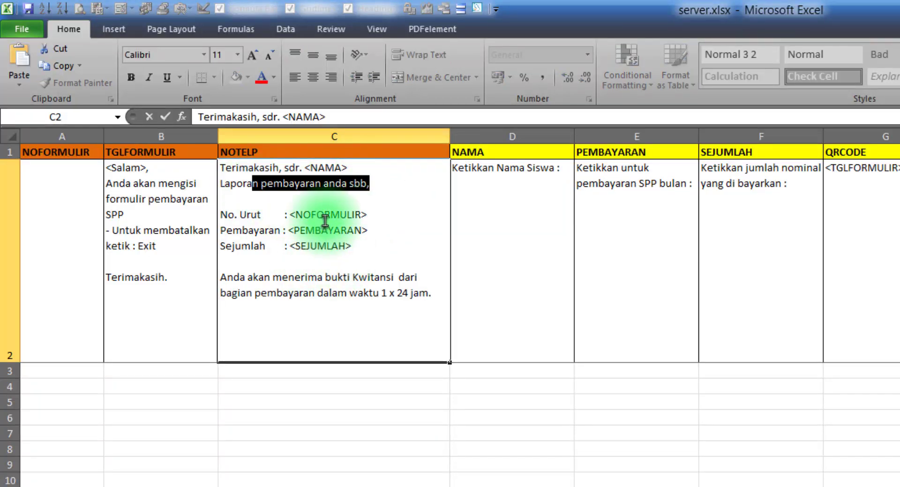
left_click_drag(233, 278, 429, 289)
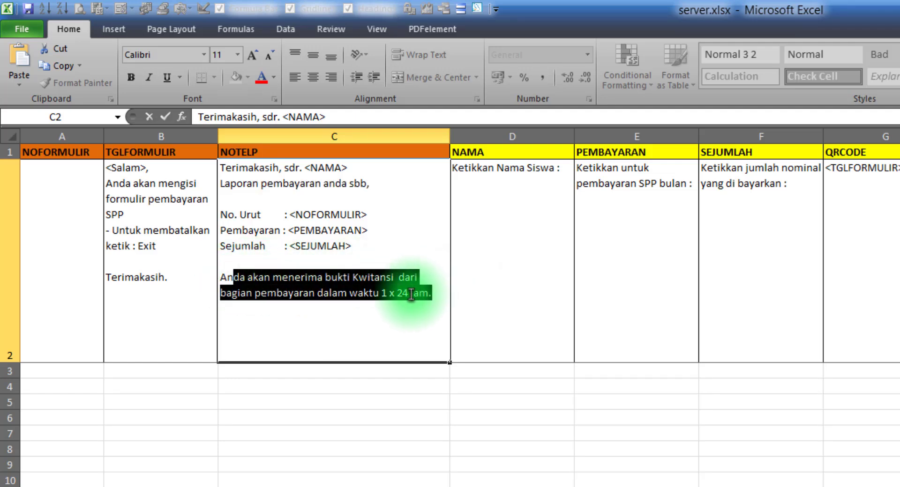
left_click(428, 296)
left_click_drag(428, 295, 225, 168)
key("Escape")
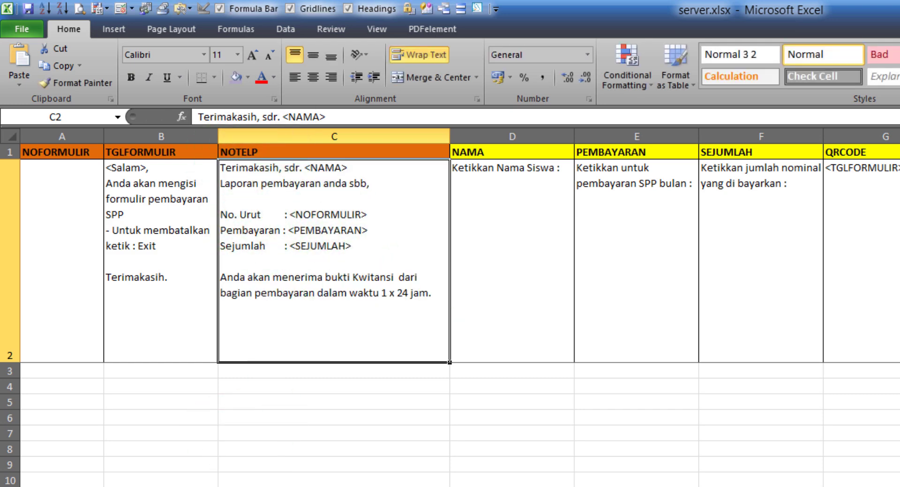
Read the notes' line about the Solusi column and inspect cell H2 and the empty SOLUSI cells below it
left_click(209, 485)
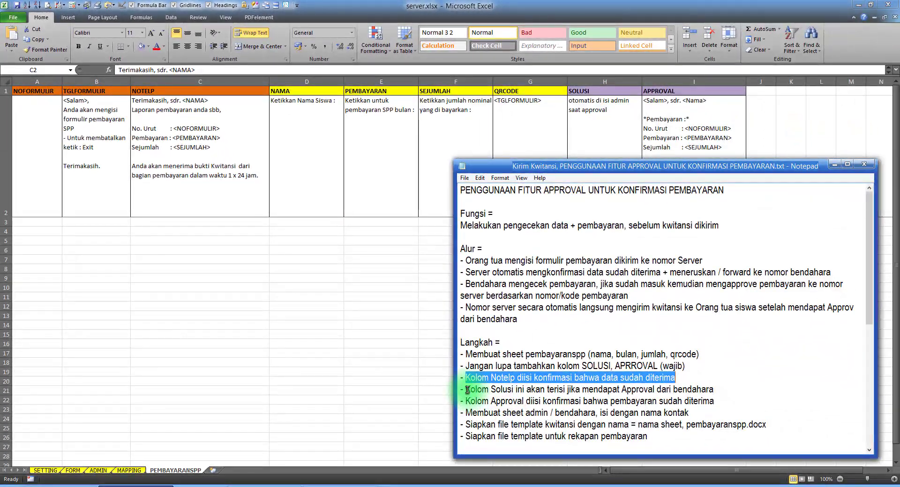
left_click_drag(565, 472, 622, 473)
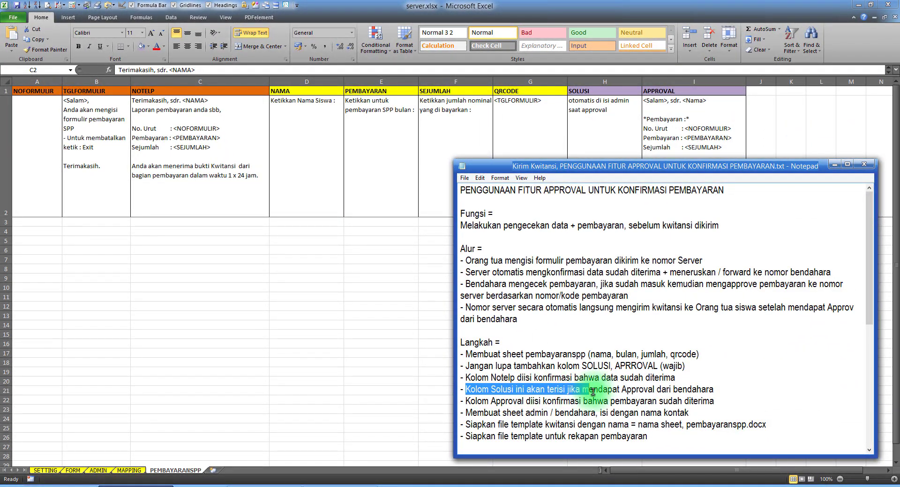
left_click_drag(640, 392, 719, 394)
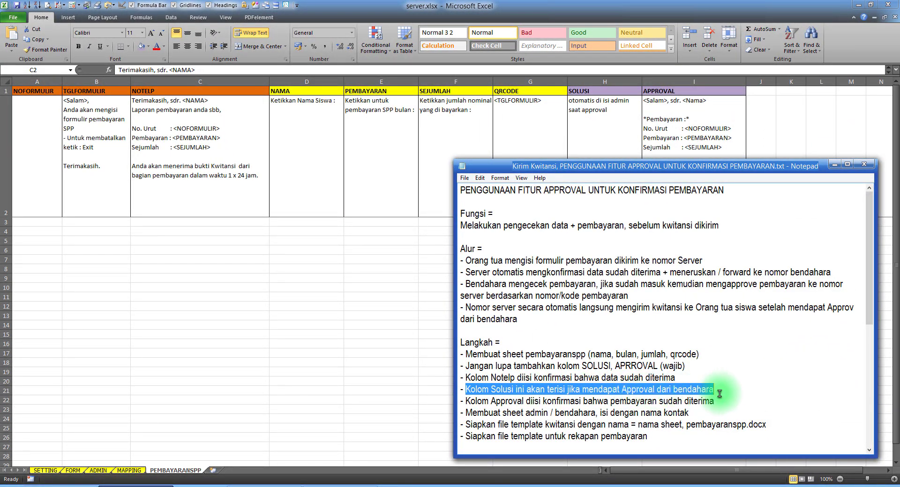
left_click(561, 122)
left_click(605, 108)
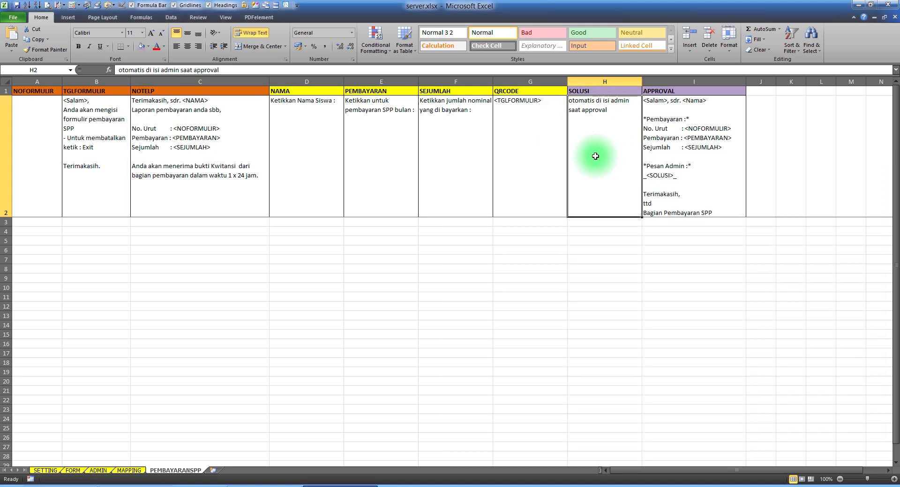
left_click_drag(600, 224, 614, 382)
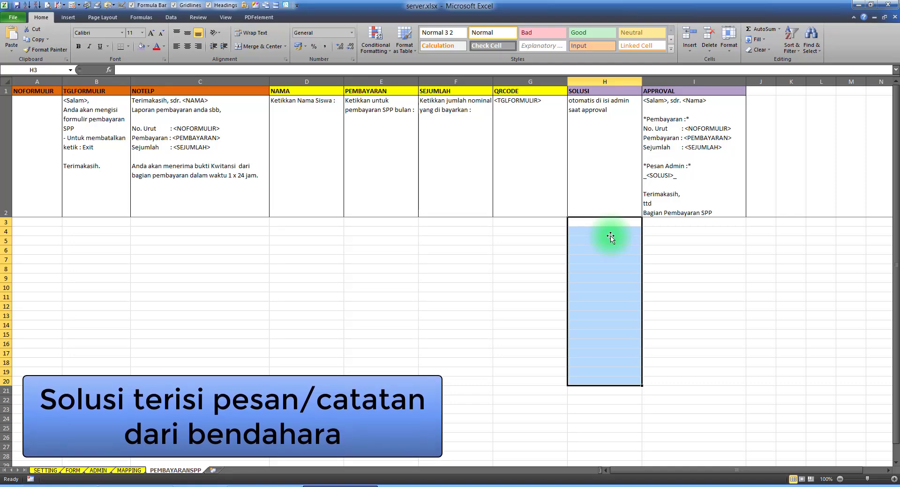
left_click(606, 185)
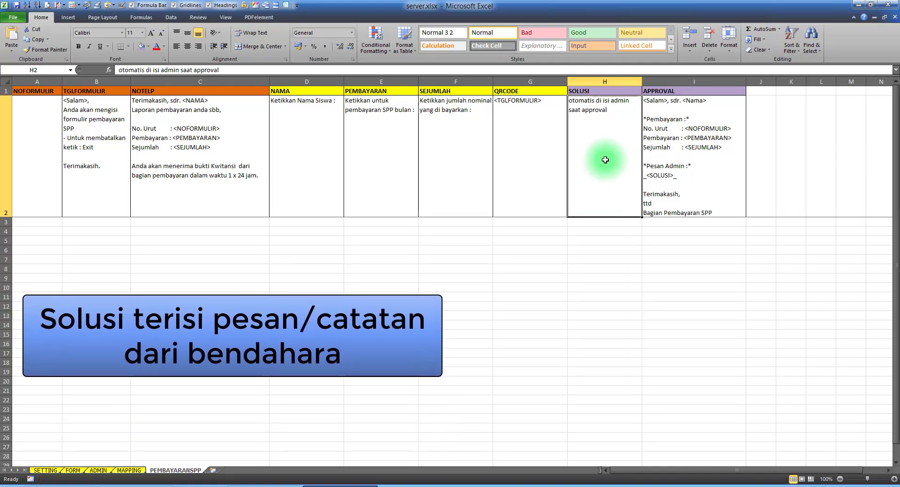
left_click(594, 222)
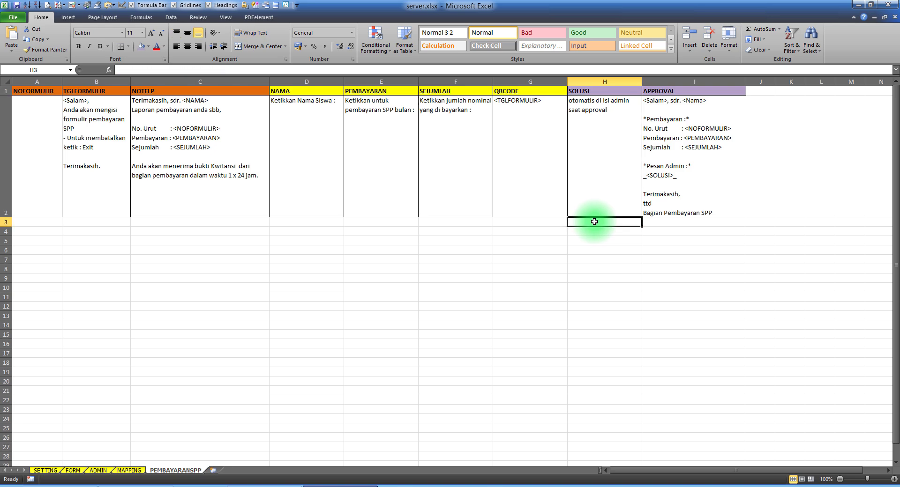
left_click_drag(594, 222, 589, 315)
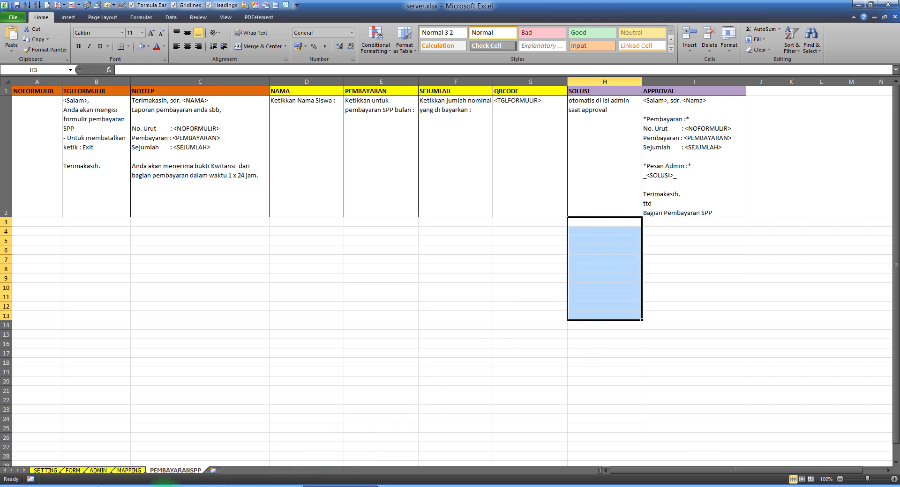
Read the notes' line about the Approval column and review the NOTELP message with the NAMA, PEMBAYARAN and SEJUMLAH prompts
left_click(164, 485)
left_click_drag(466, 404, 486, 402)
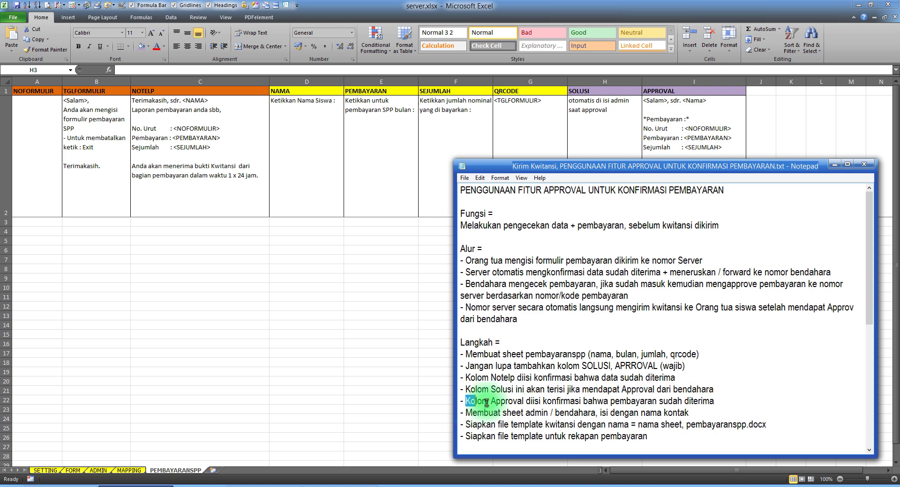
left_click_drag(625, 402, 726, 404)
left_click(722, 123)
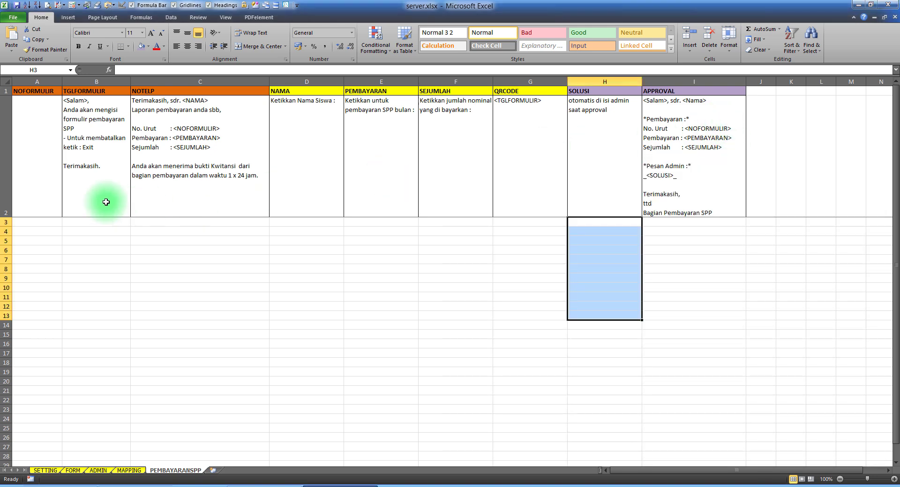
left_click(168, 148)
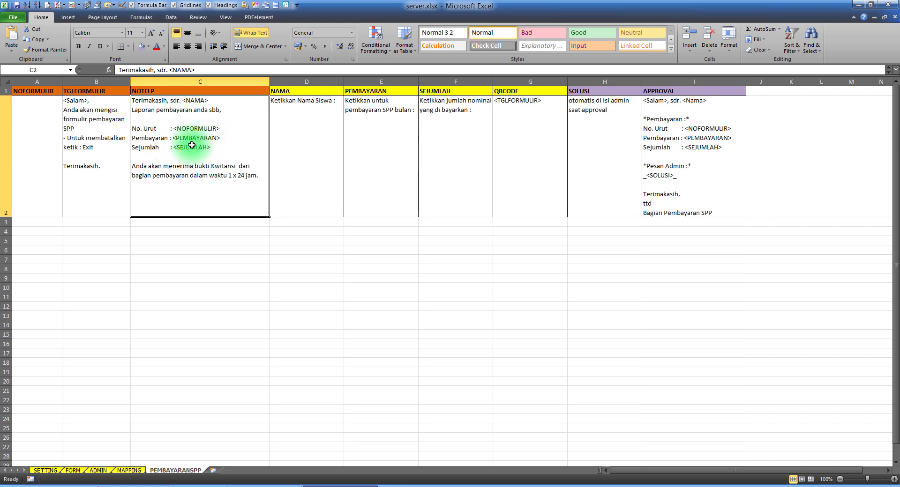
left_click(316, 173)
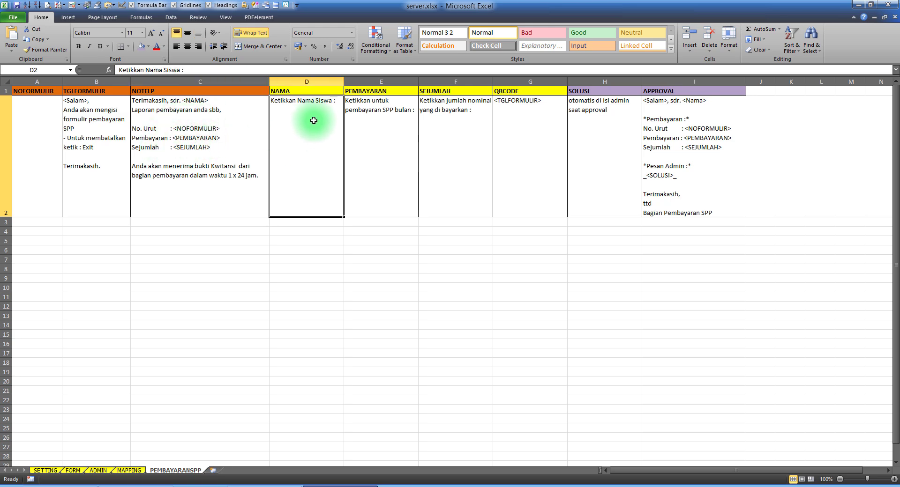
left_click(392, 114)
left_click(456, 112)
left_click(188, 136)
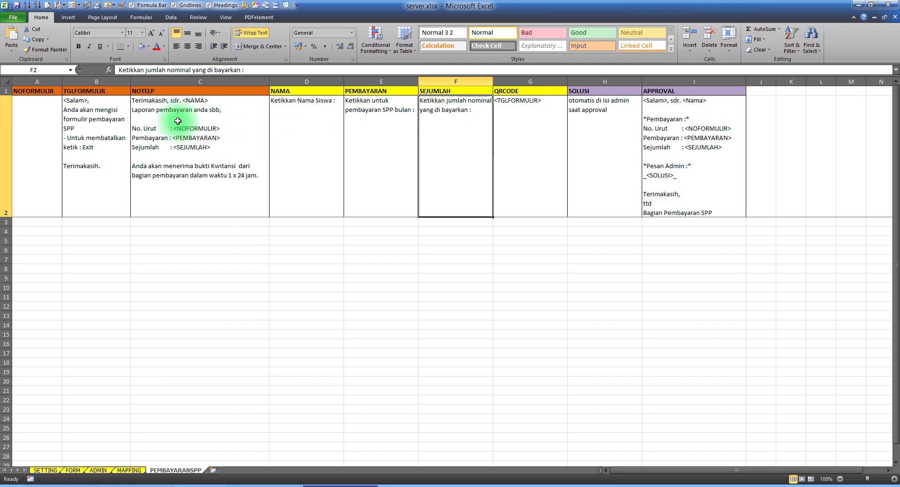
Examine the APPROVAL message template in cell I2, including its payment details, the <SOLUSI> admin message and the closing signature
left_click(795, 60)
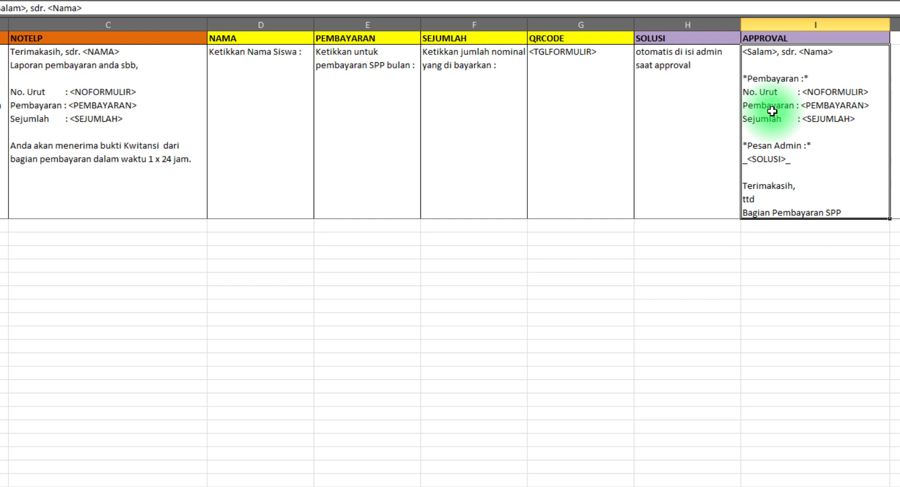
double_click(779, 82)
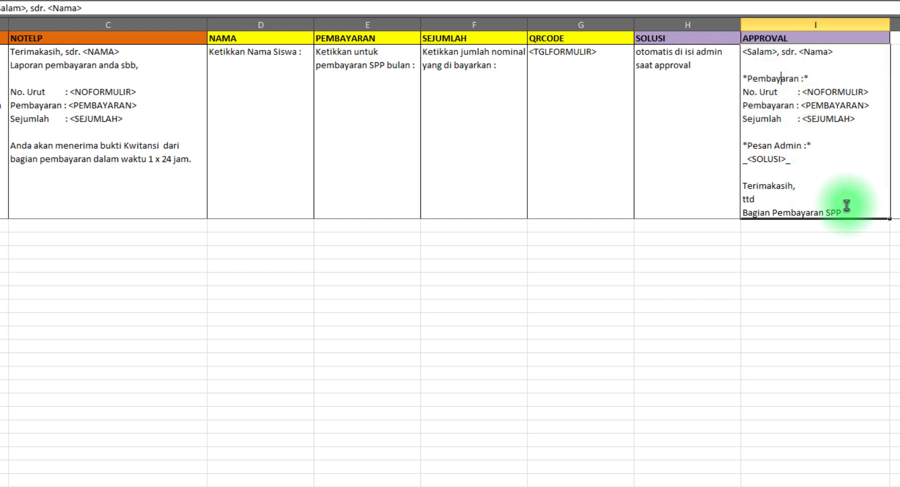
left_click_drag(852, 212, 720, 44)
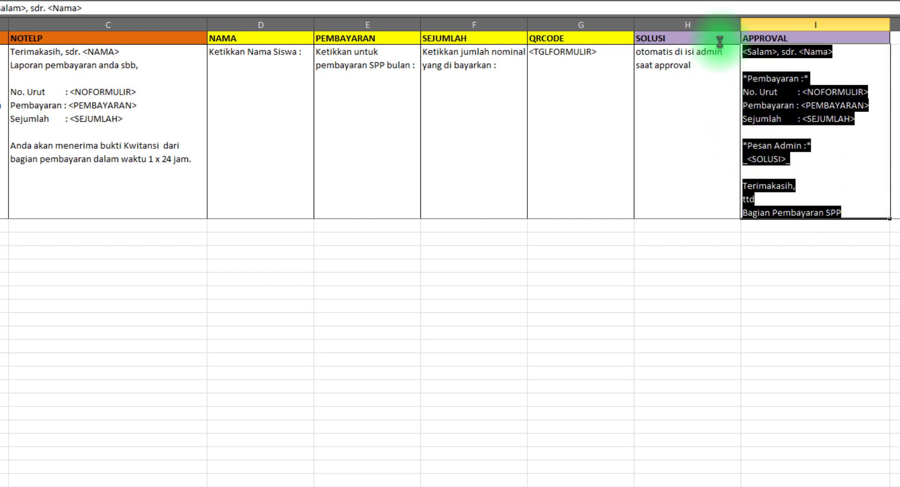
left_click(790, 66)
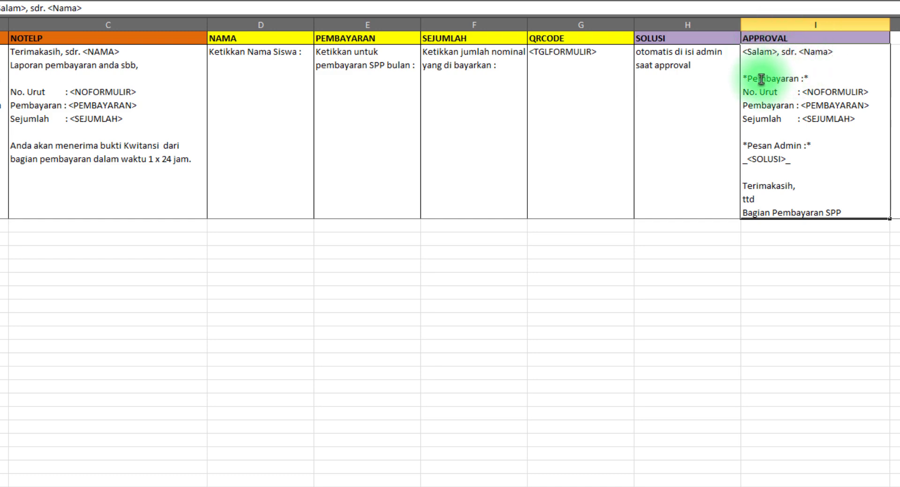
left_click_drag(758, 79, 781, 146)
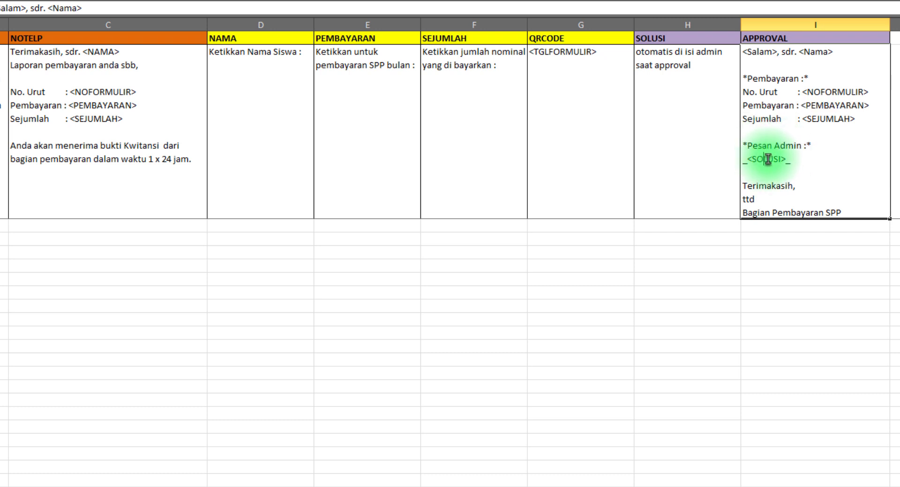
left_click(764, 160)
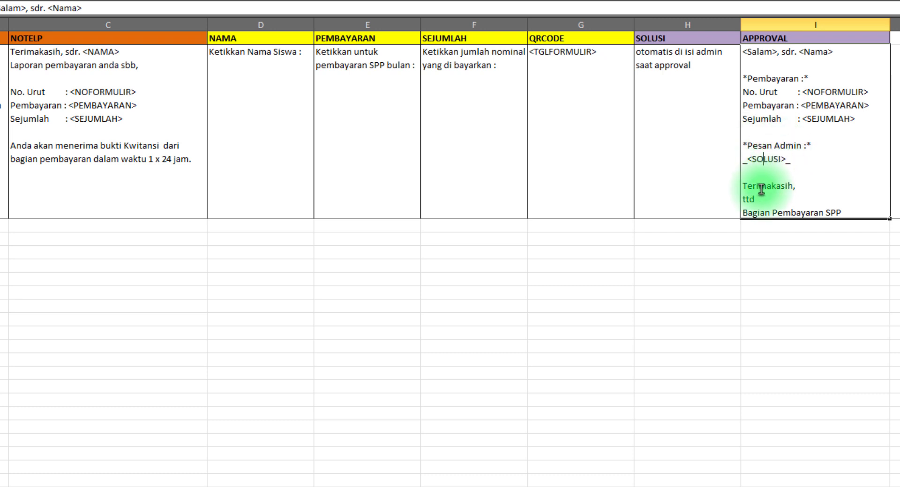
left_click_drag(852, 207, 728, 43)
left_click(898, 155)
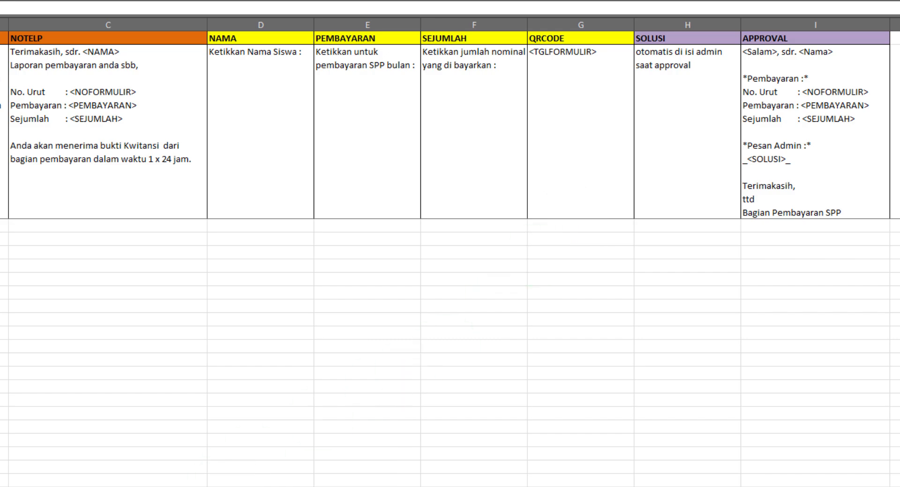
Read the notes' instruction about making an admin / bendahara sheet with the contact name, and open the ADMIN sheet in the Excel workbook
left_click(333, 486)
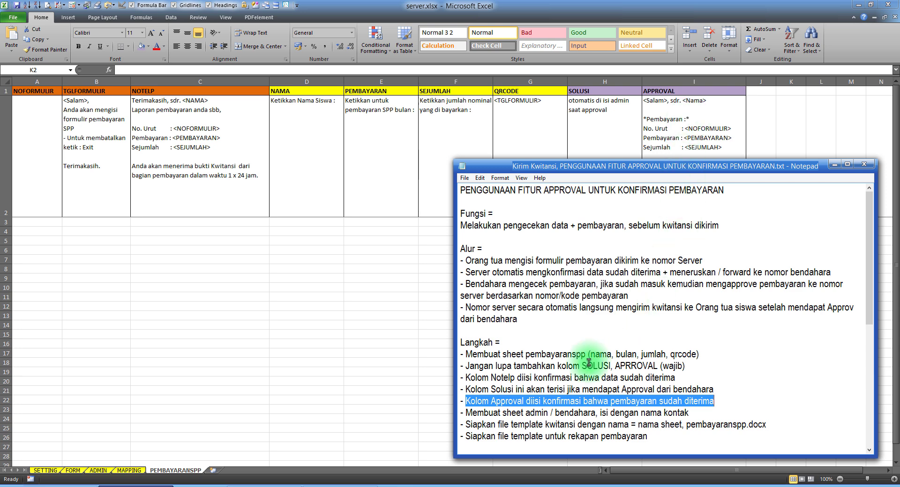
left_click(480, 418)
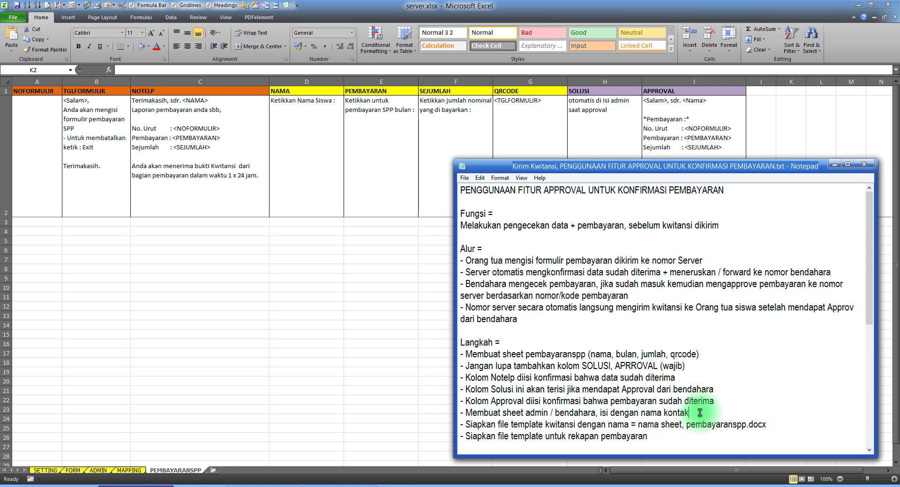
left_click_drag(705, 410, 492, 413)
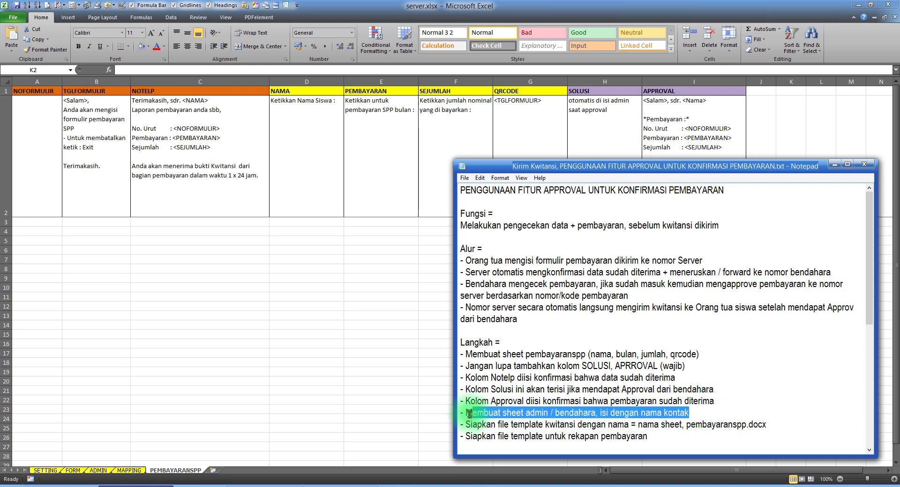
left_click(281, 392)
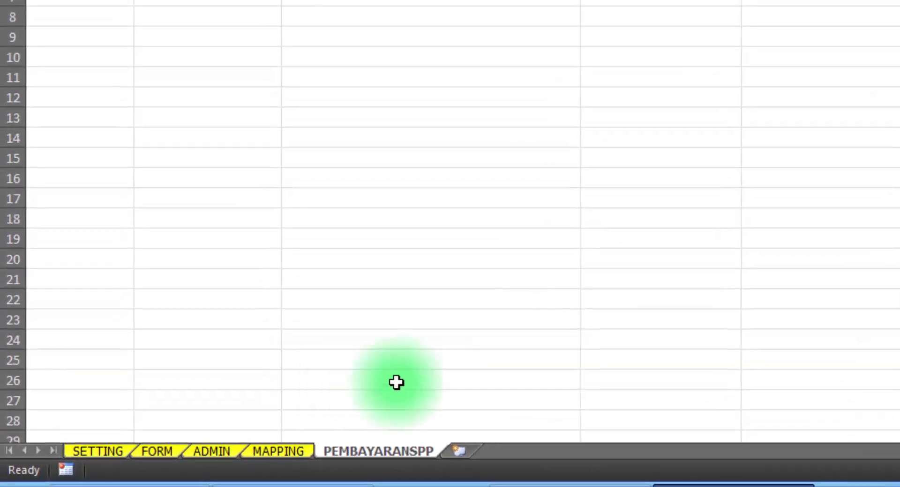
left_click(217, 453)
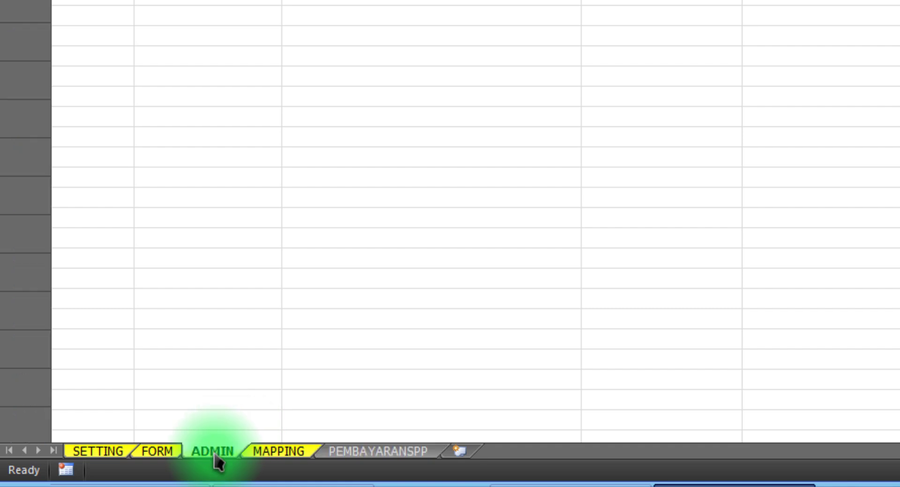
Check the ADMIN sheet's name, its NOTELP header in A1 and the contact cell A2 below it
double_click(215, 452)
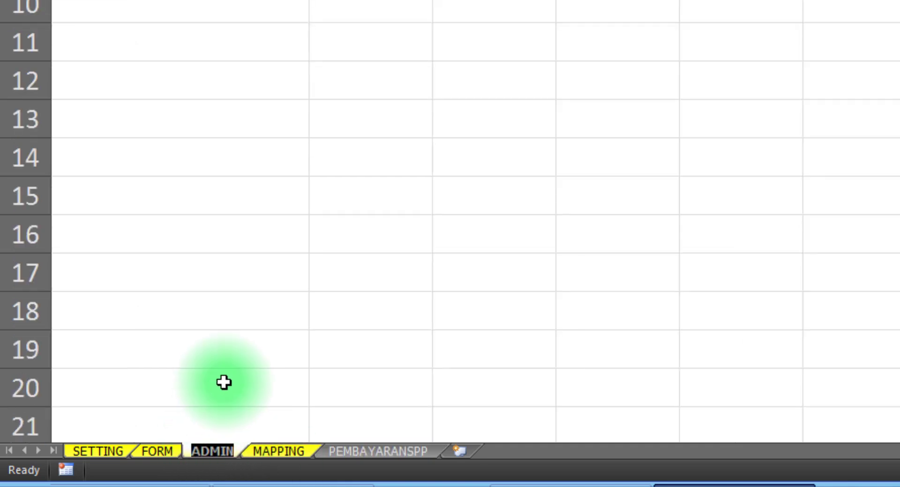
left_click(216, 342)
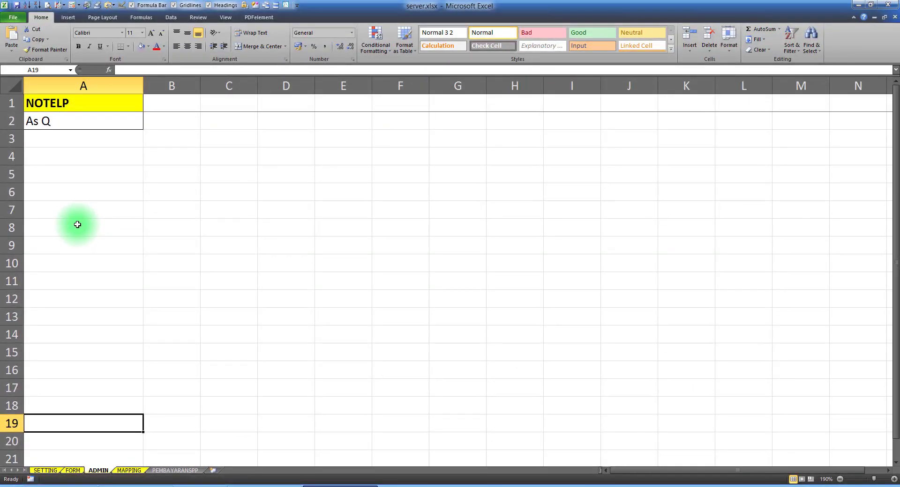
left_click_drag(65, 125, 55, 220)
left_click(59, 211)
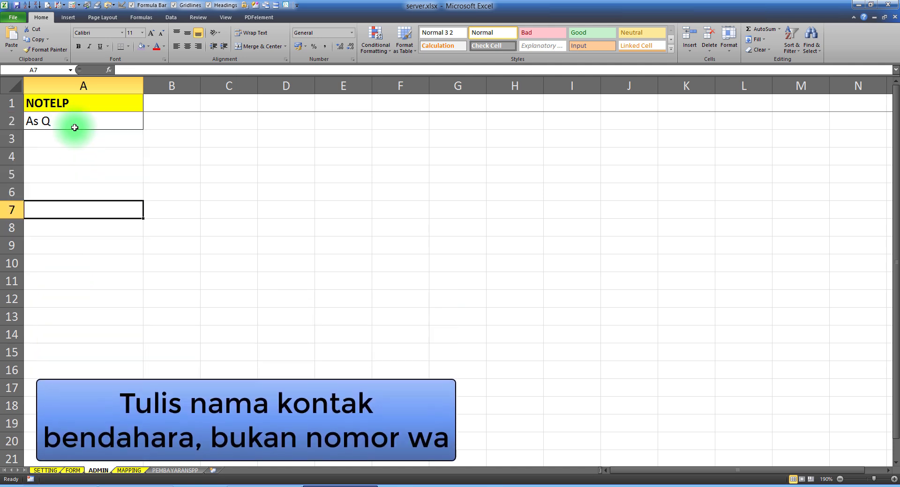
left_click(74, 104)
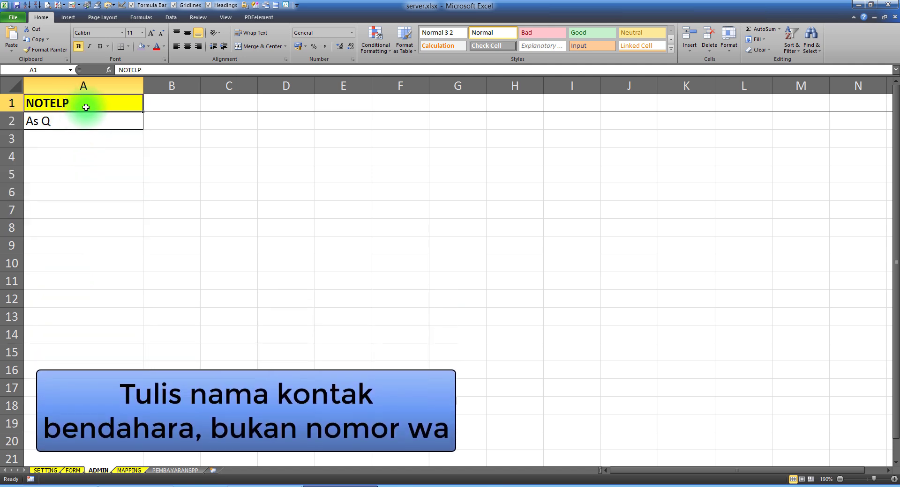
left_click(60, 125)
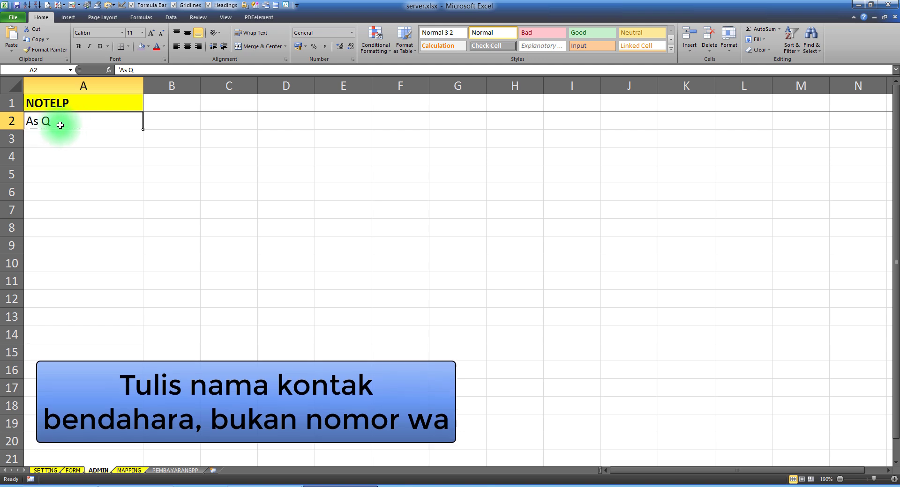
Examine the treasurer's contact name in cell A2 and the empty cells below it in the NOTELP column
left_click_drag(62, 122, 65, 172)
left_click(58, 123)
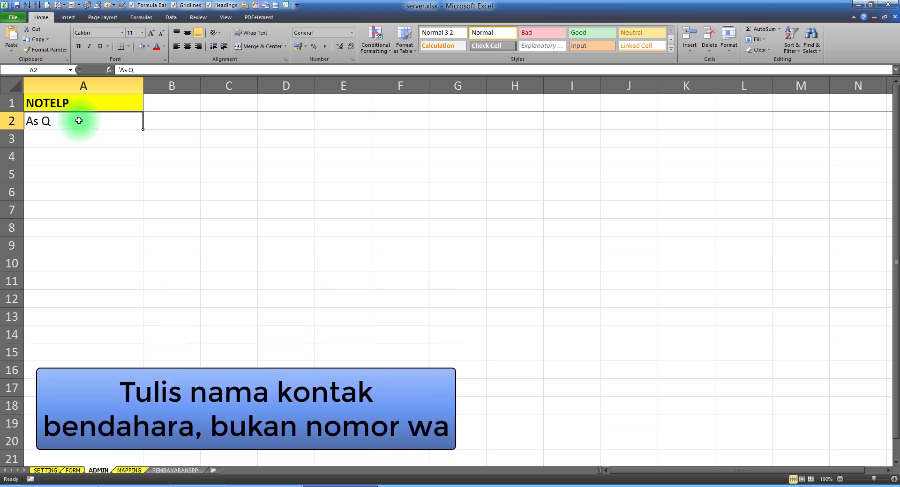
left_click_drag(77, 120, 79, 208)
left_click(60, 146)
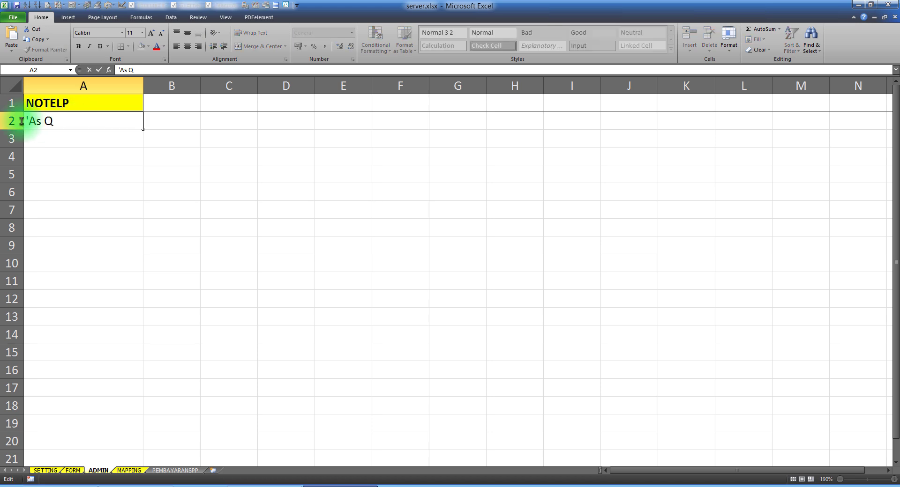
left_click_drag(26, 121, 57, 135)
left_click(60, 138)
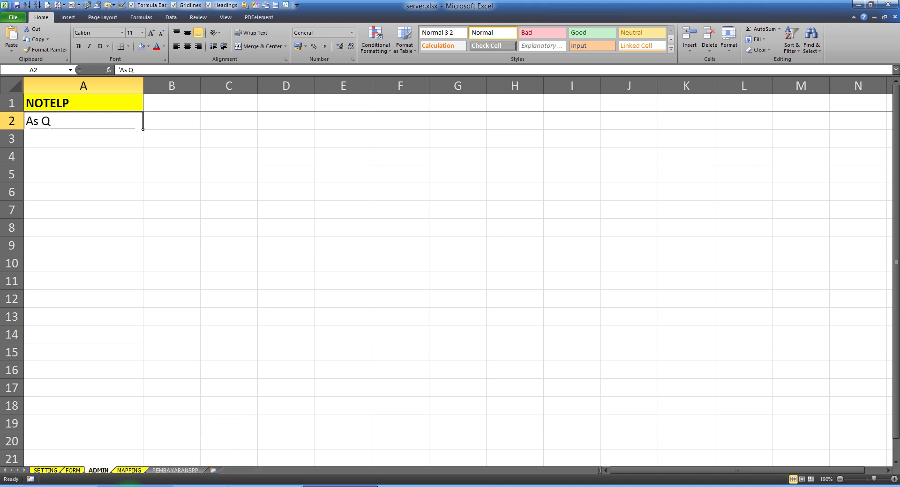
Read the notes' line about naming the kwitansi template after the sheet, and open the PEMBAYARANSPP sheet in the Excel workbook
key("alt+Tab")
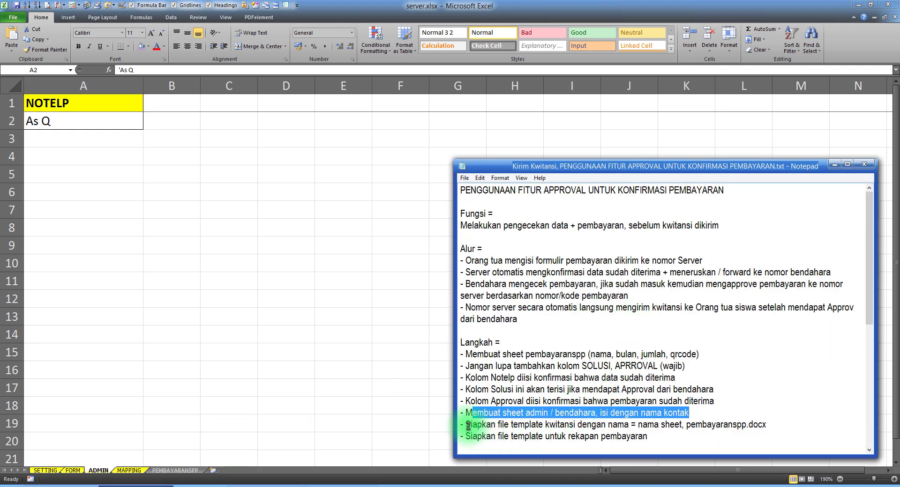
left_click_drag(469, 425, 539, 424)
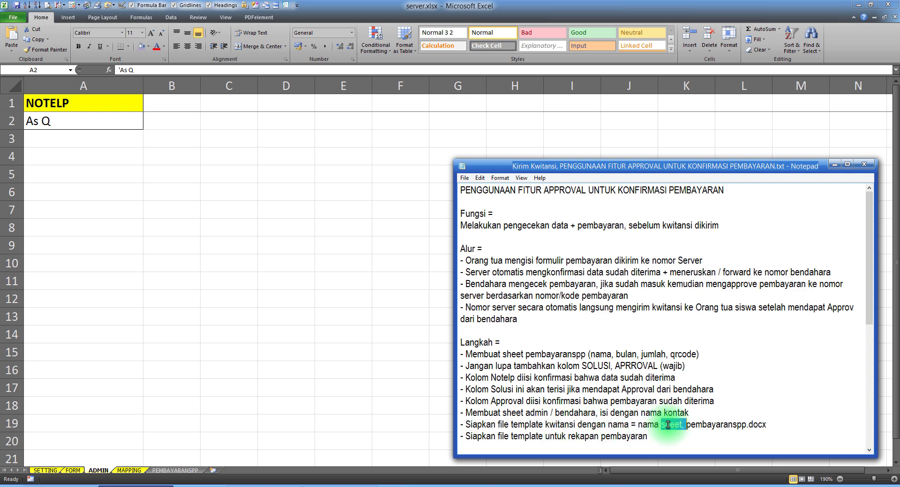
key("alt+Tab")
left_click(175, 471)
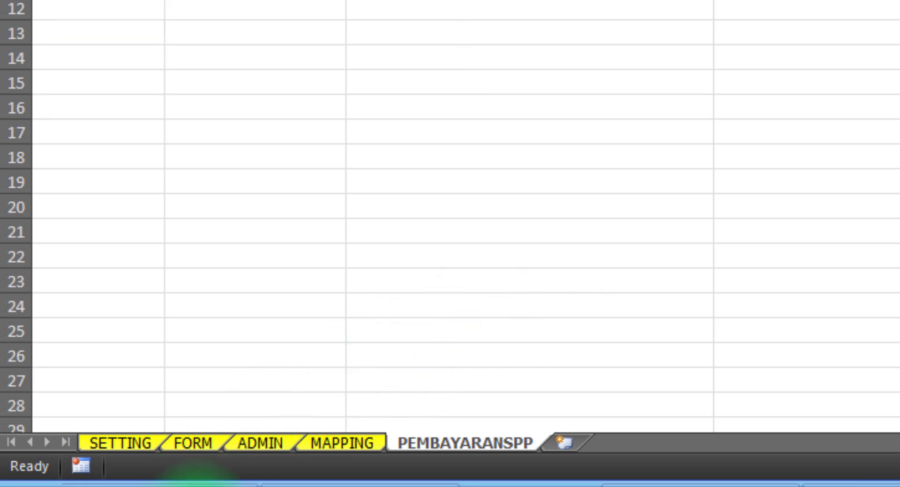
Open PEMBAYARANSPP.docx from the FileWA folder in Word and enable editing
left_click(178, 483)
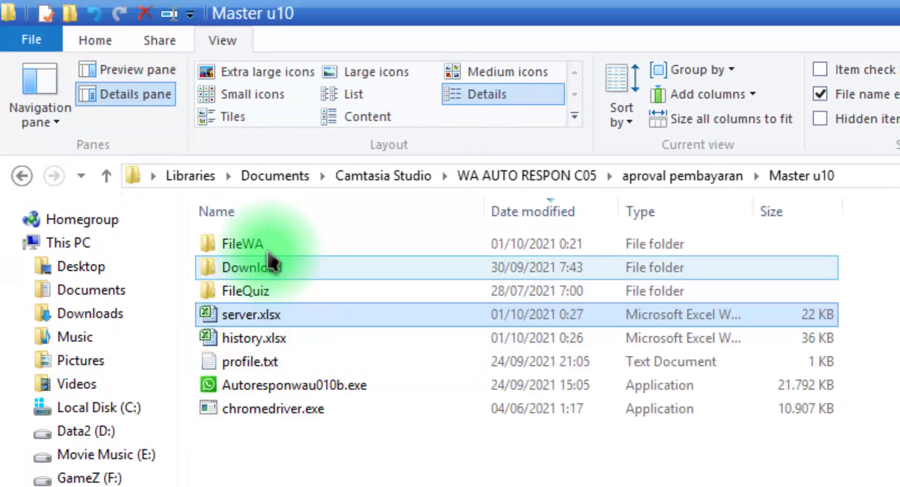
double_click(265, 247)
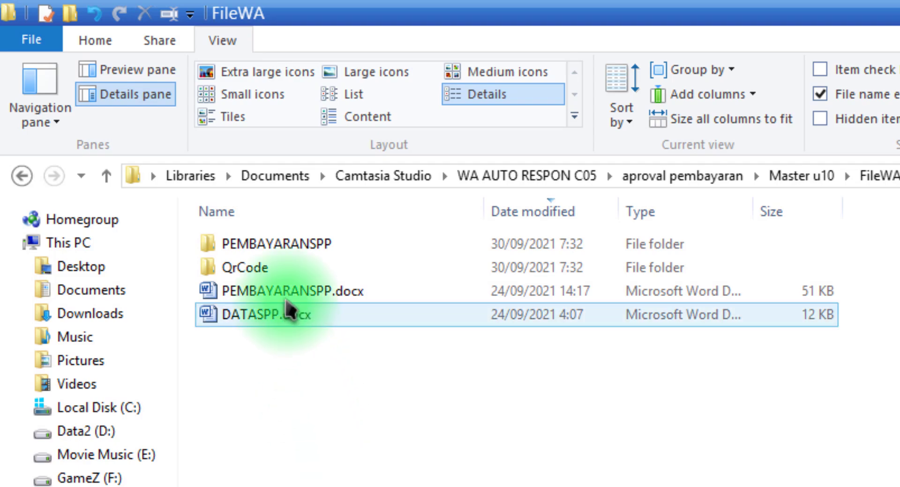
double_click(368, 302)
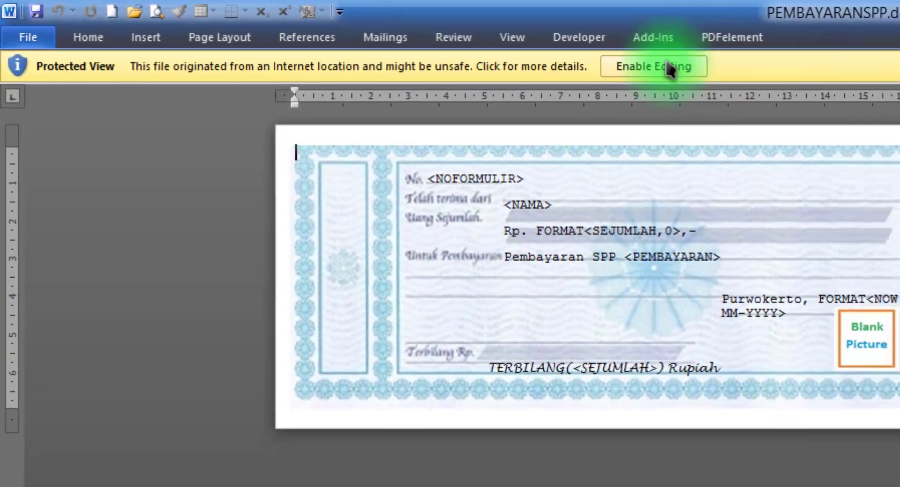
left_click(734, 77)
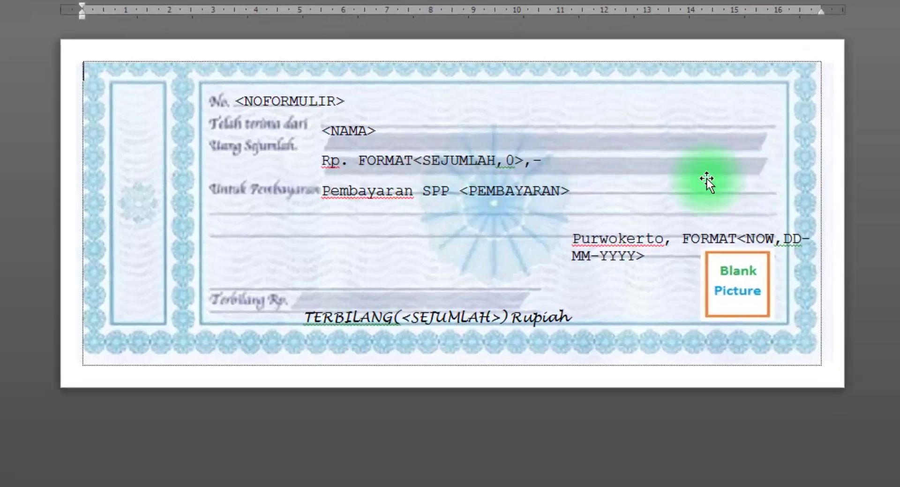
Compare the receipt's NOFORMULIR, NAMA, SEJUMLAH, PEMBAYARAN and date placeholders with the PEMBAYARANSPP sheet's columns, placing the Excel window below the receipt
double_click(285, 103)
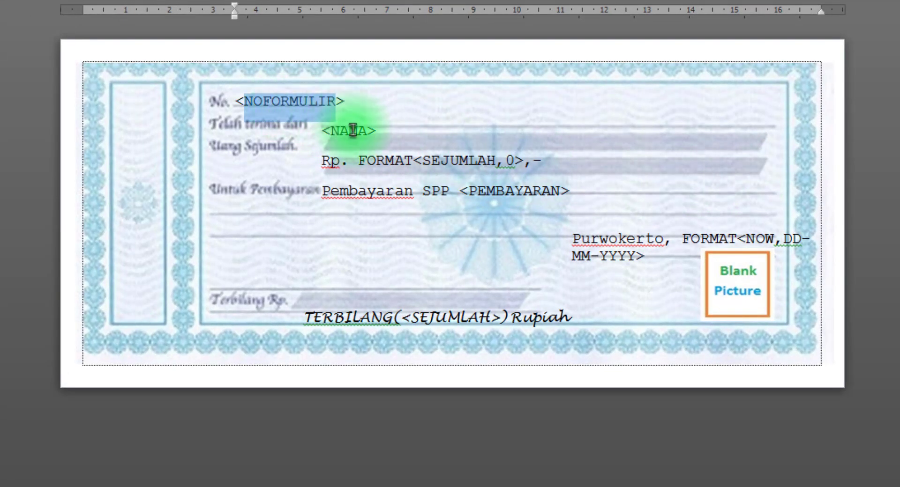
key("alt+Tab")
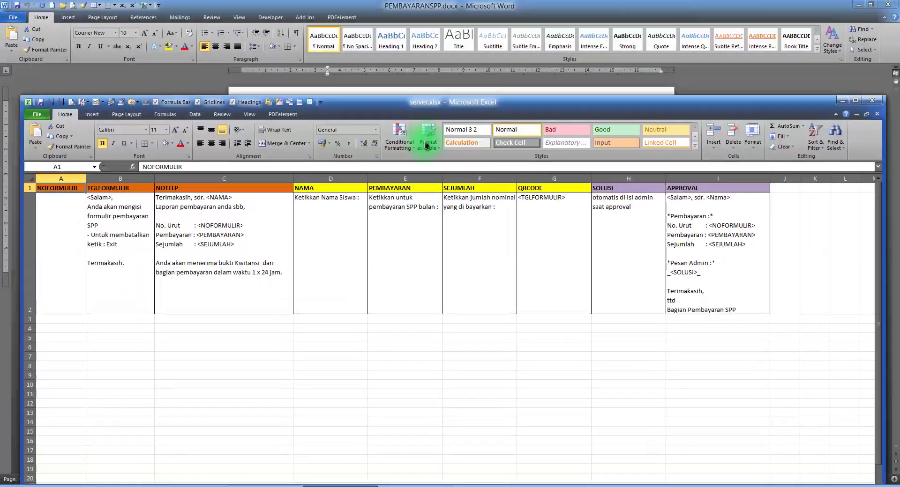
left_click_drag(435, 102, 464, 282)
left_click(361, 368)
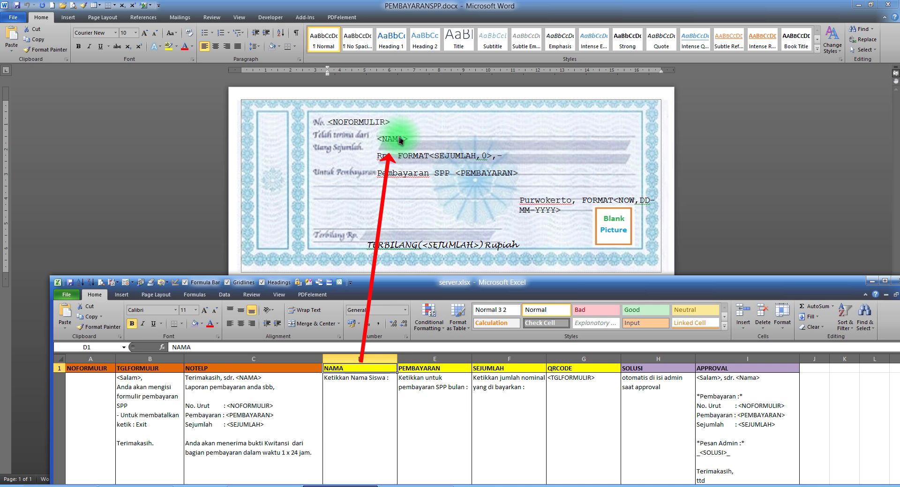
left_click(435, 385)
left_click_drag(502, 371, 503, 403)
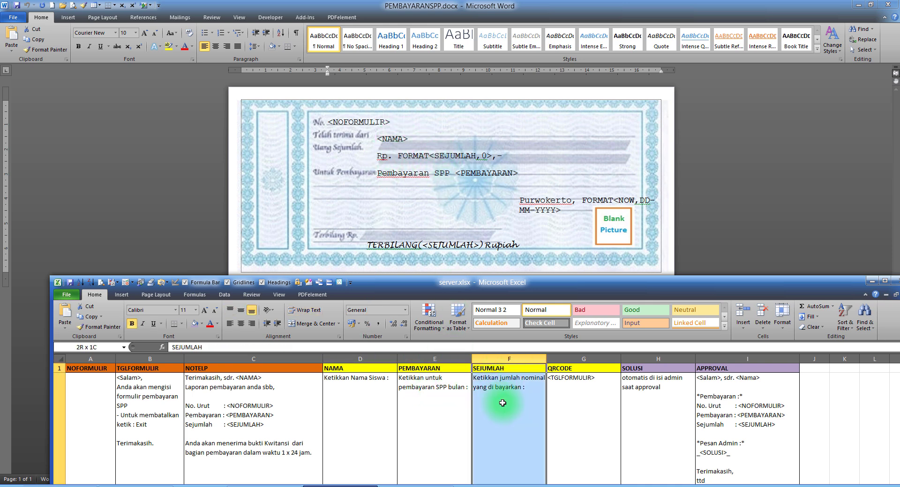
left_click(498, 369)
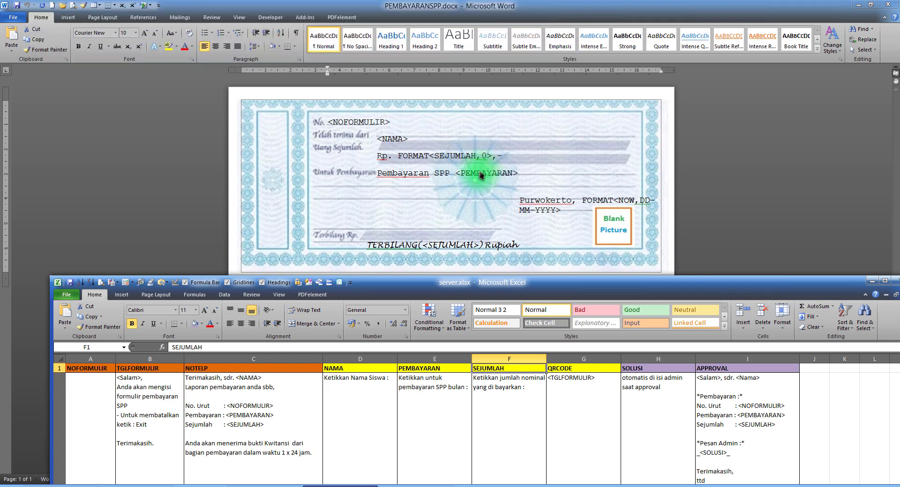
left_click(418, 392)
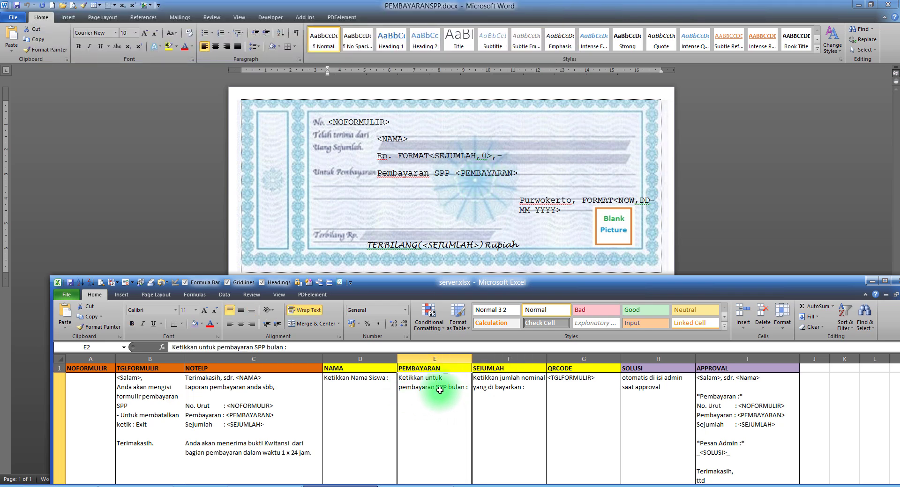
left_click(573, 387)
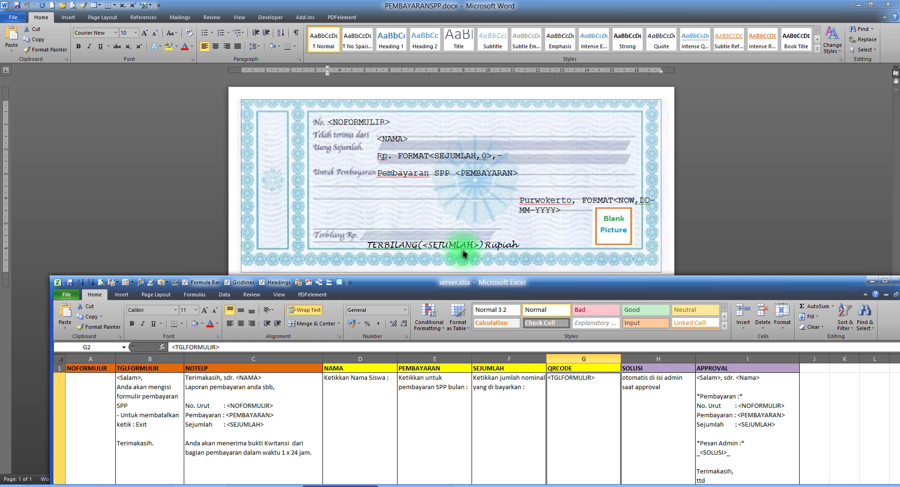
left_click(582, 200)
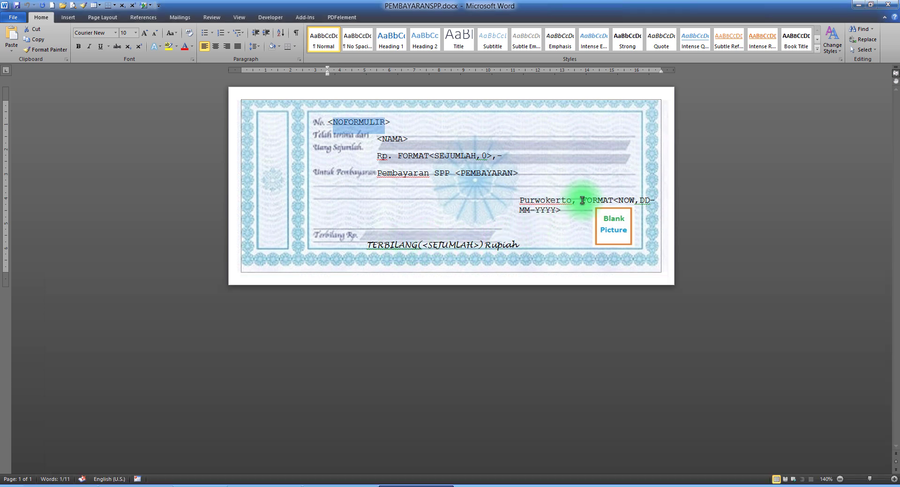
Inspect the Blank Picture's alt text title in the Format Picture settings and compare it with the QRCODE header in G1
left_click(620, 229)
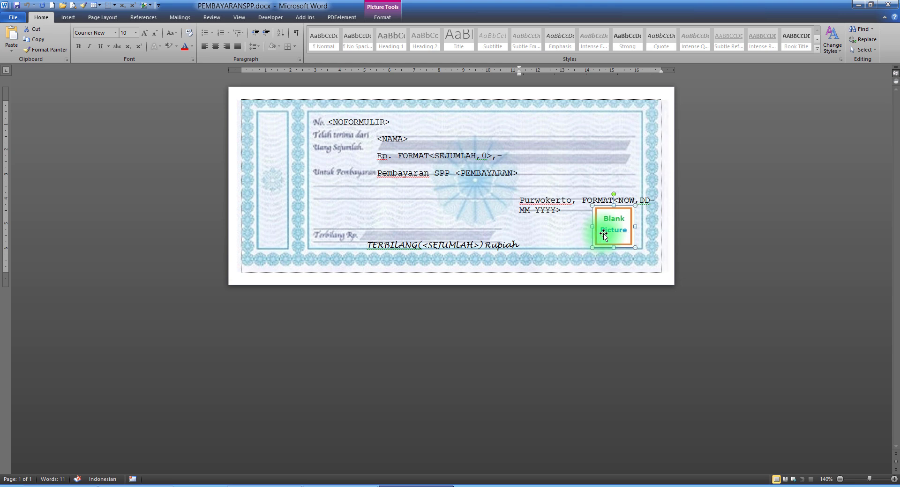
right_click(603, 233)
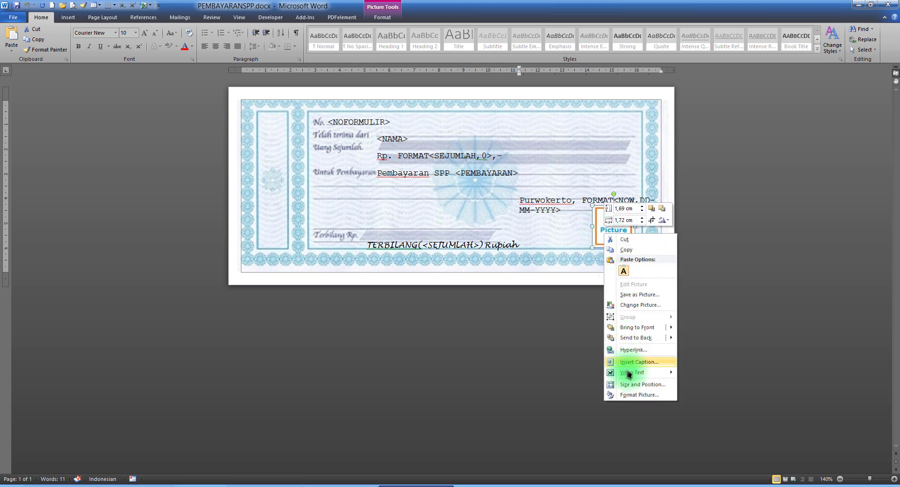
left_click(616, 393)
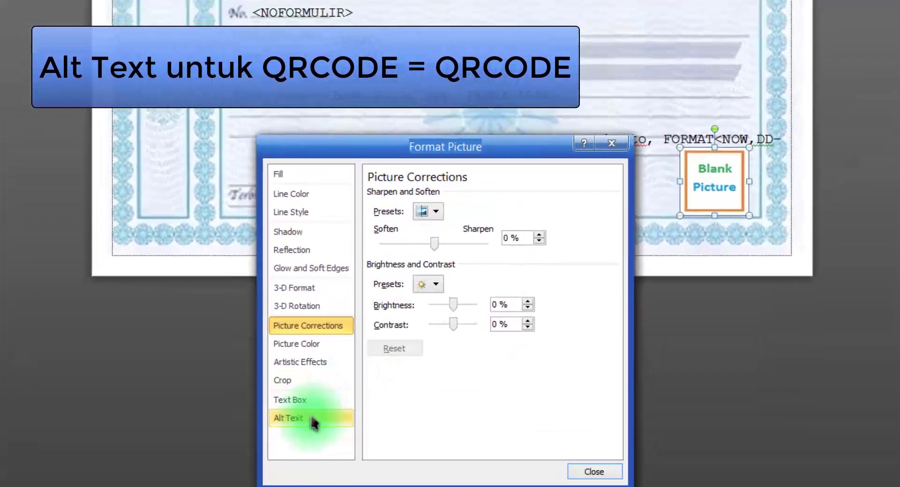
left_click(367, 309)
left_click_drag(434, 210, 375, 214)
left_click(421, 207)
left_click(328, 486)
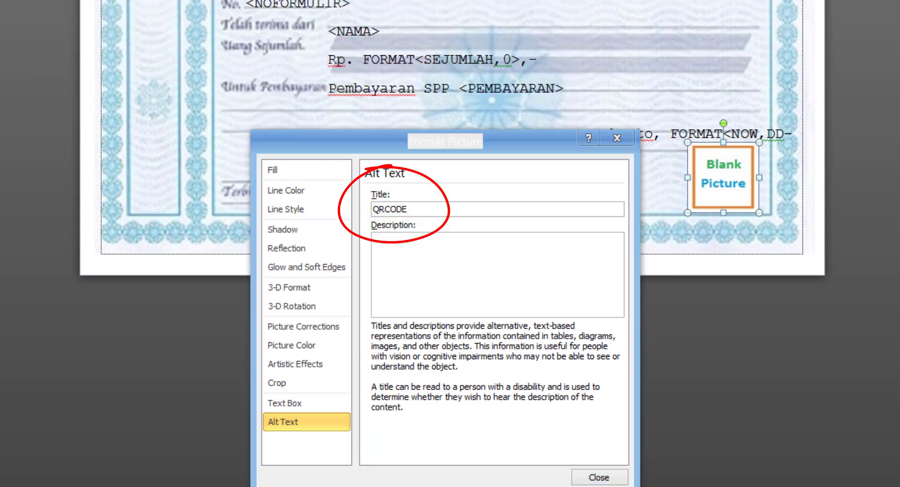
left_click(675, 415)
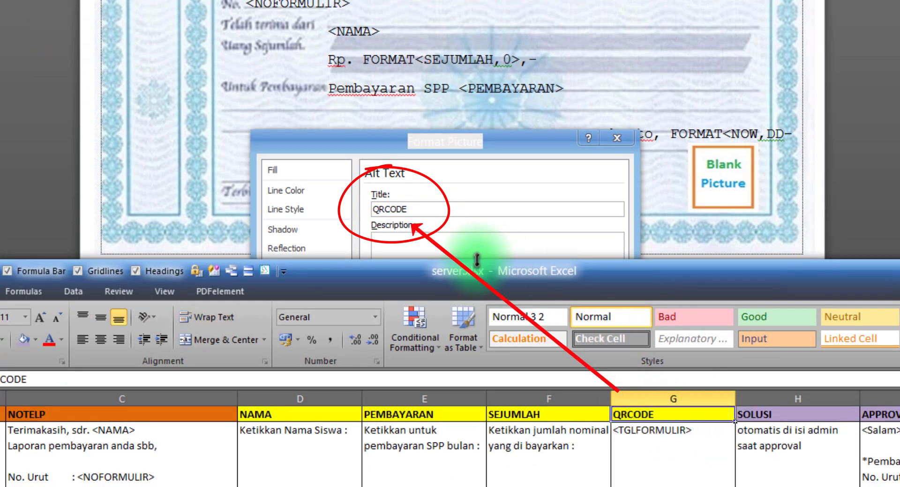
left_click(614, 140)
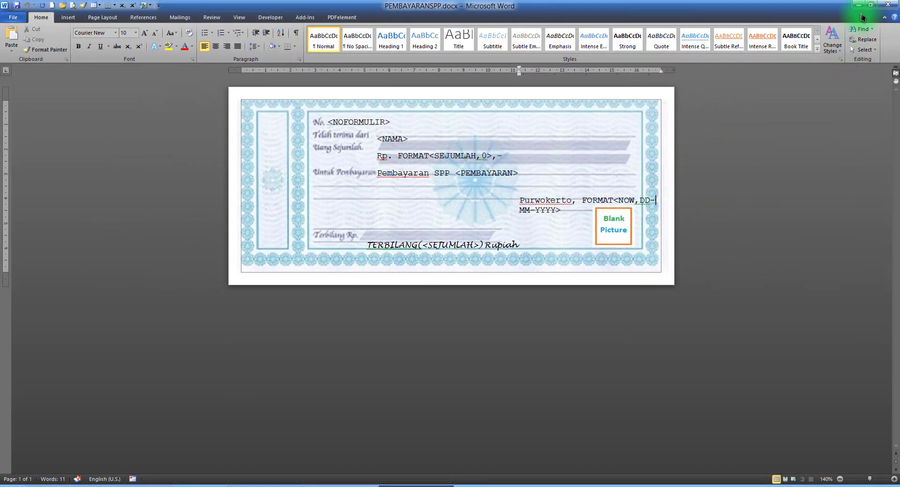
Close the PEMBAYARANSPP.docx template, maximize the Excel workbook and return to the notes' kwitansi template line
left_click(889, 5)
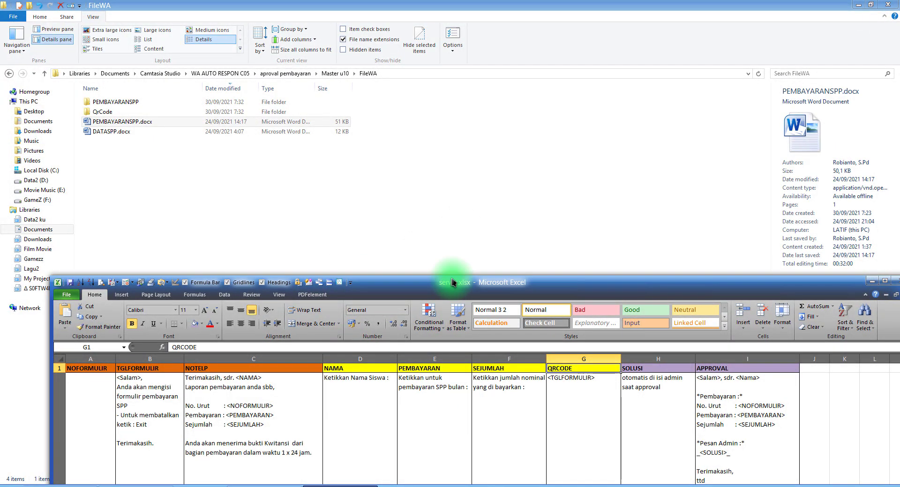
double_click(569, 281)
left_click(145, 484)
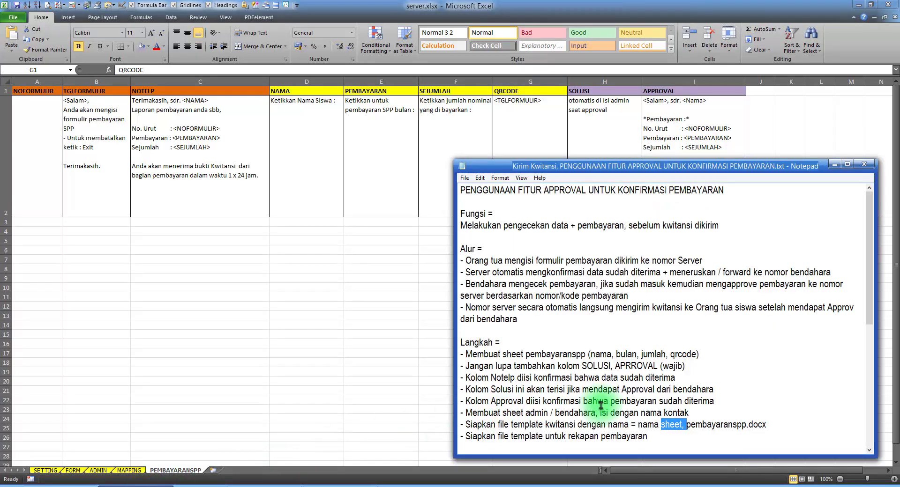
left_click_drag(517, 424, 591, 425)
Read the notes' line about the payment recap template and select DATASPP.docx in the FileWA folder
scroll(592, 425, "down", 2)
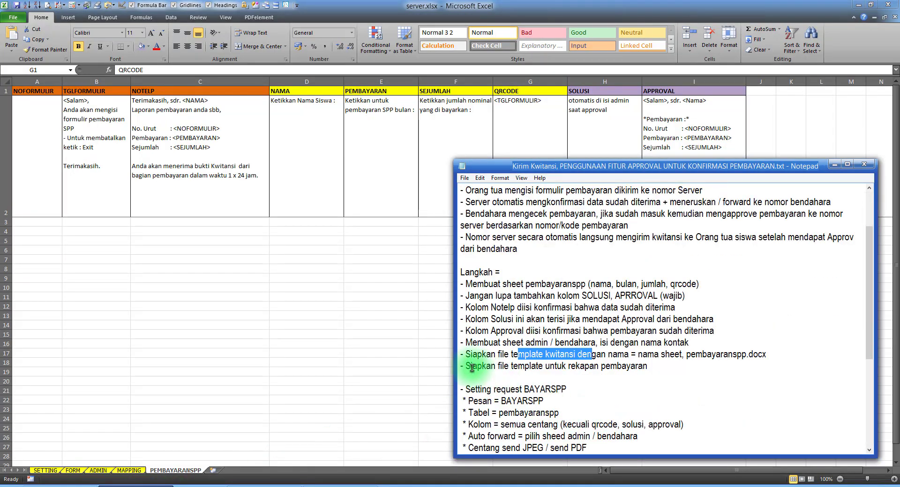
left_click_drag(468, 366, 636, 369)
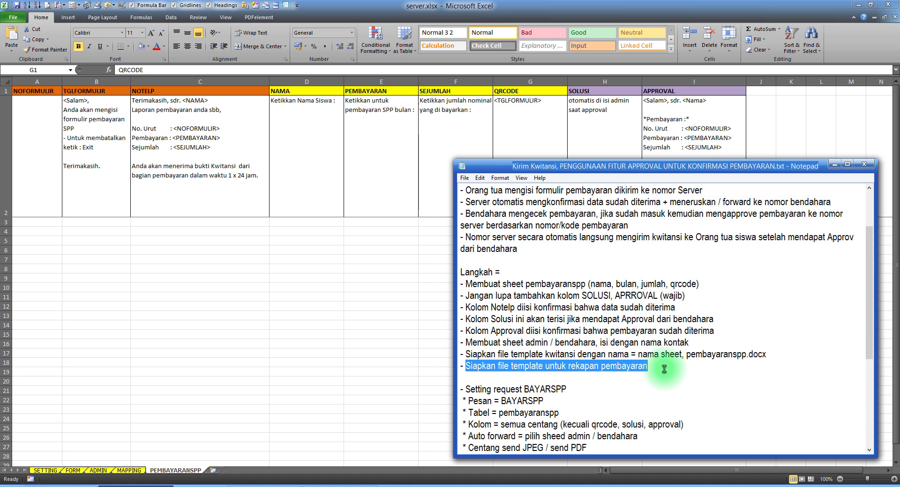
left_click_drag(656, 367, 503, 369)
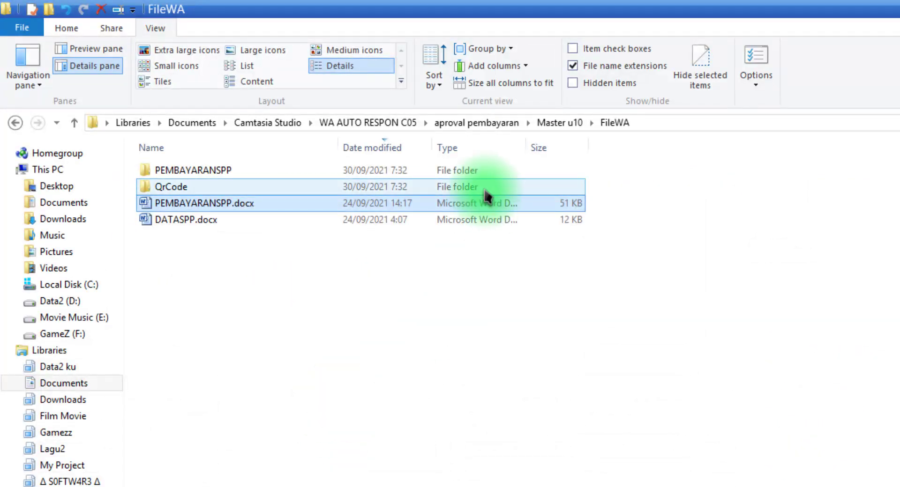
left_click(182, 223)
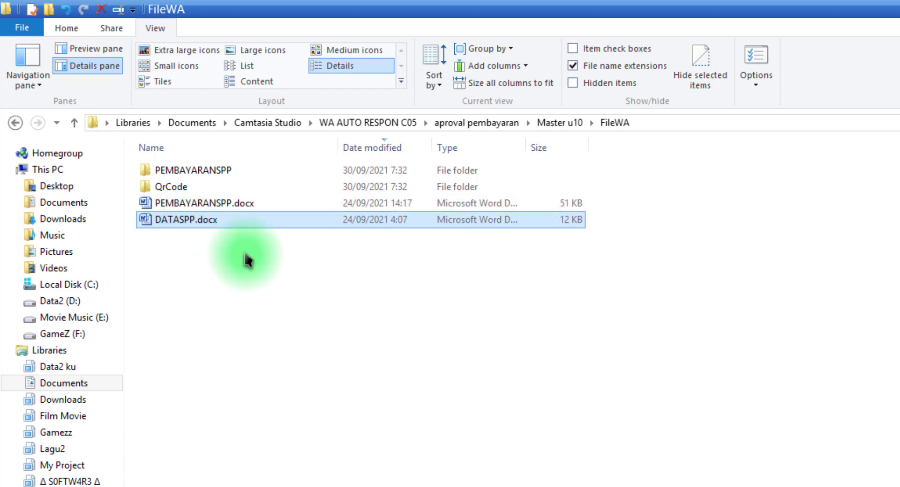
Open DATASPP.docx and examine the payment recap's title, table headers, field placeholders and JUMLAH TOTAL row
double_click(195, 225)
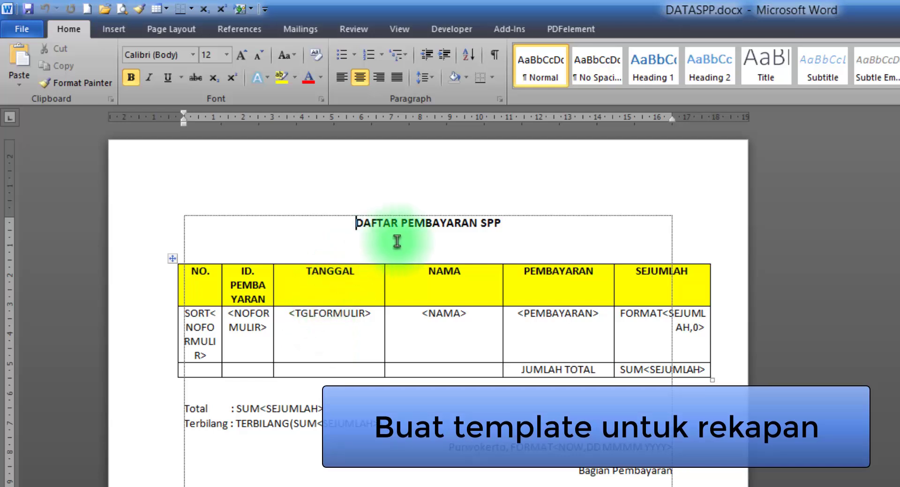
left_click_drag(361, 221, 509, 223)
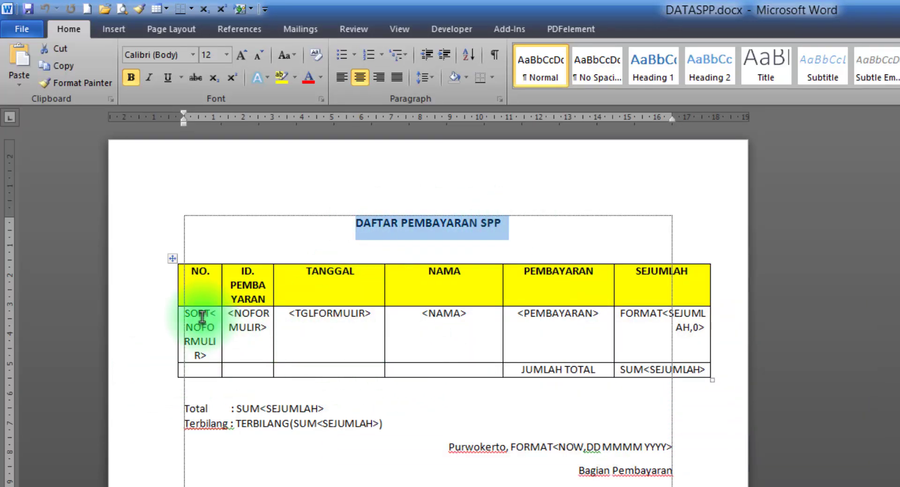
left_click_drag(192, 316, 224, 345)
left_click_drag(336, 305, 630, 338)
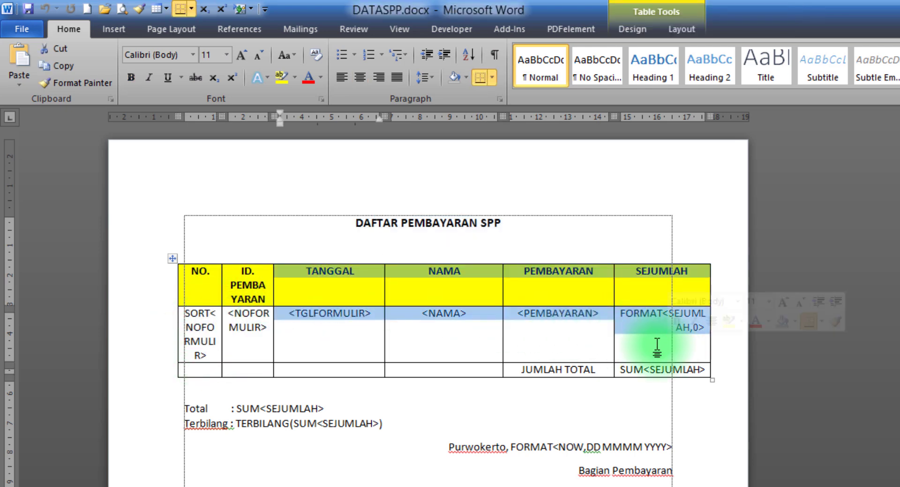
double_click(630, 367)
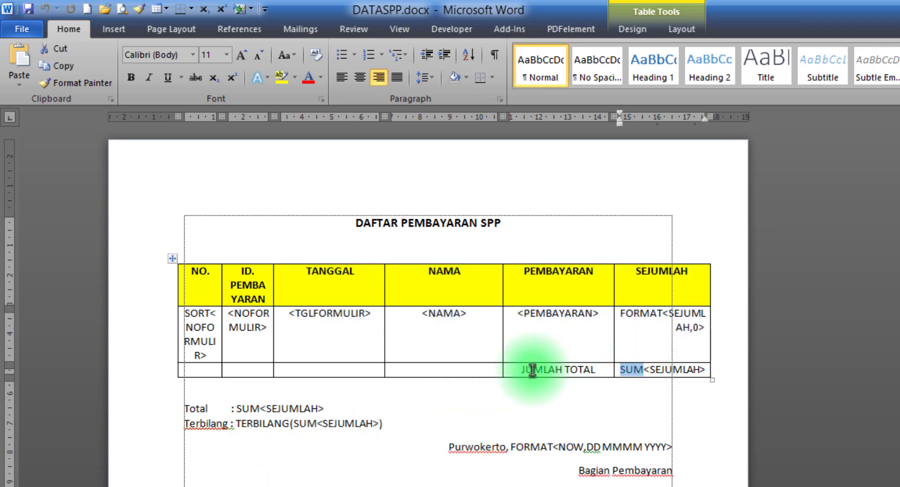
left_click_drag(533, 370, 584, 370)
left_click(563, 337)
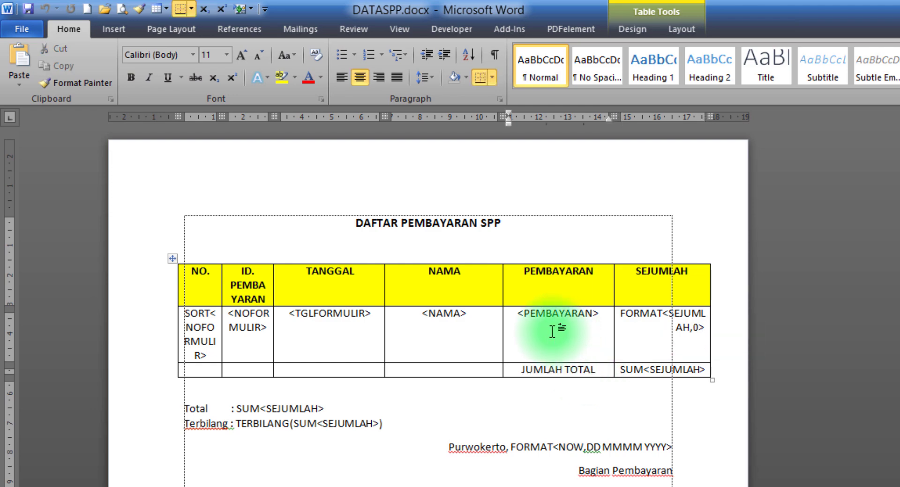
scroll(627, 301, "up", 4)
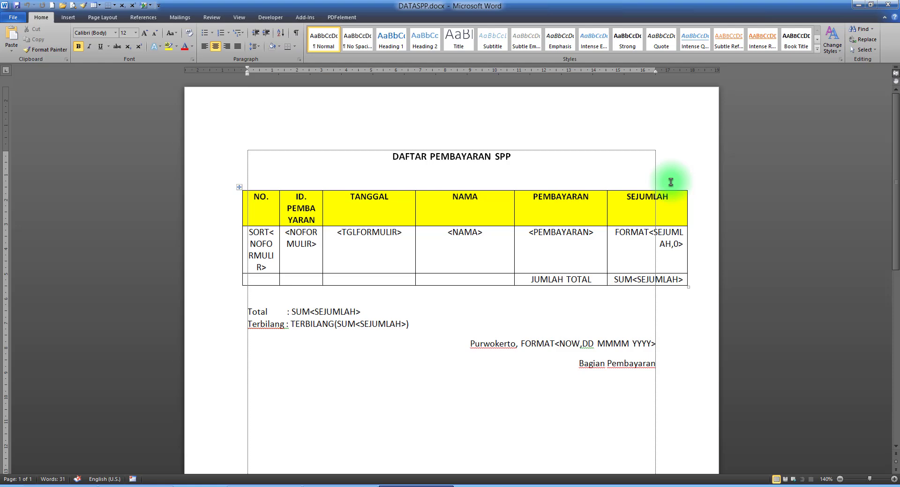
scroll(670, 182, "down", 4)
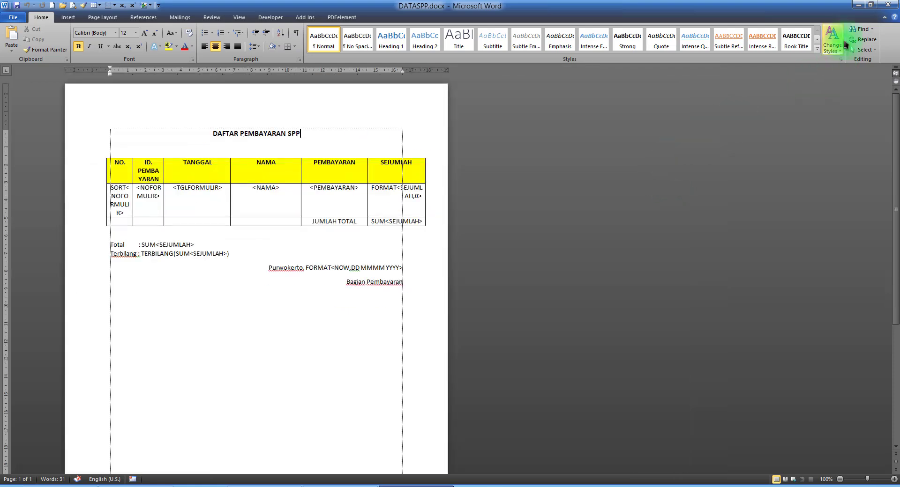
left_click(200, 169)
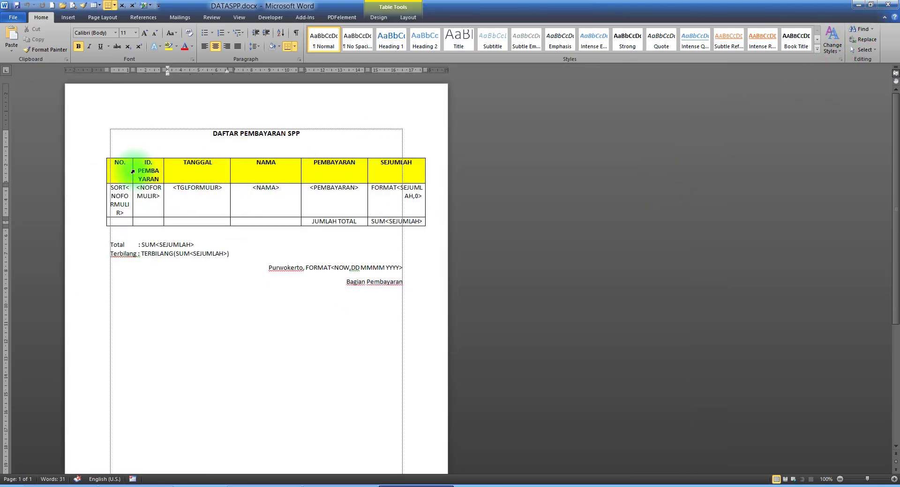
left_click_drag(132, 172, 414, 215)
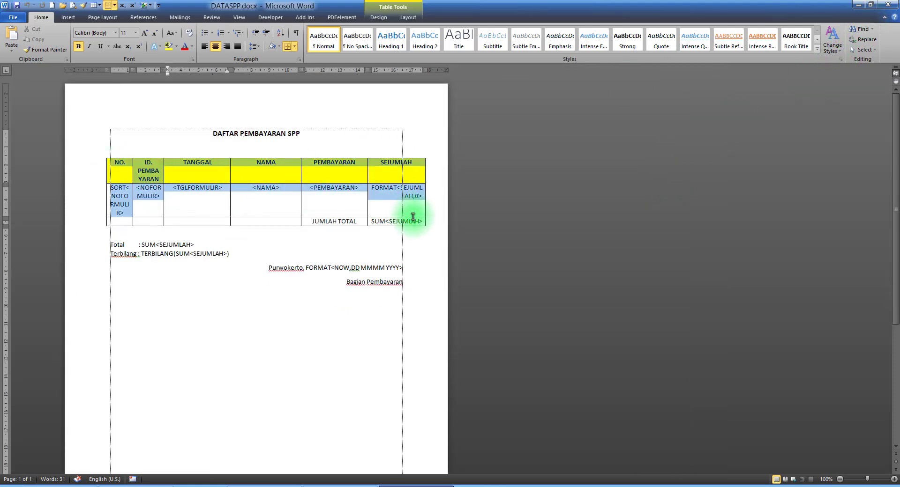
left_click(119, 163)
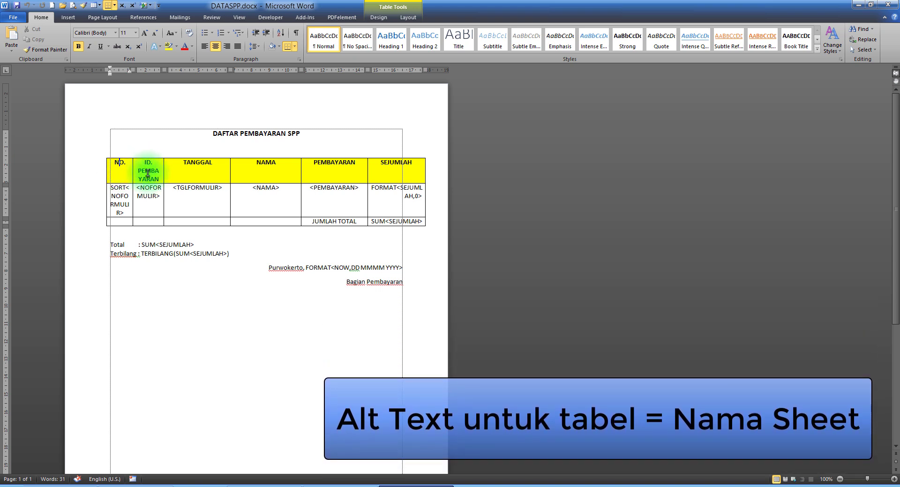
Reduce the DATASPP.docx window from full screen and open the recap table's alt text properties
double_click(238, 10)
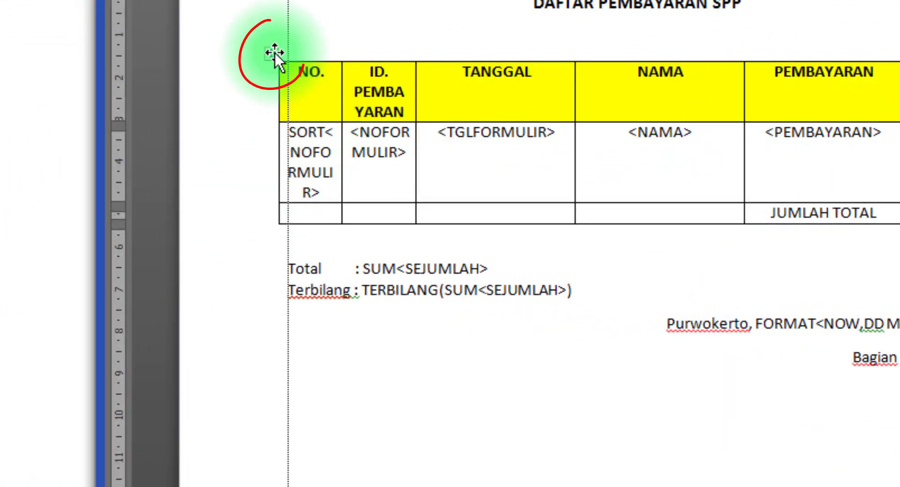
right_click(275, 52)
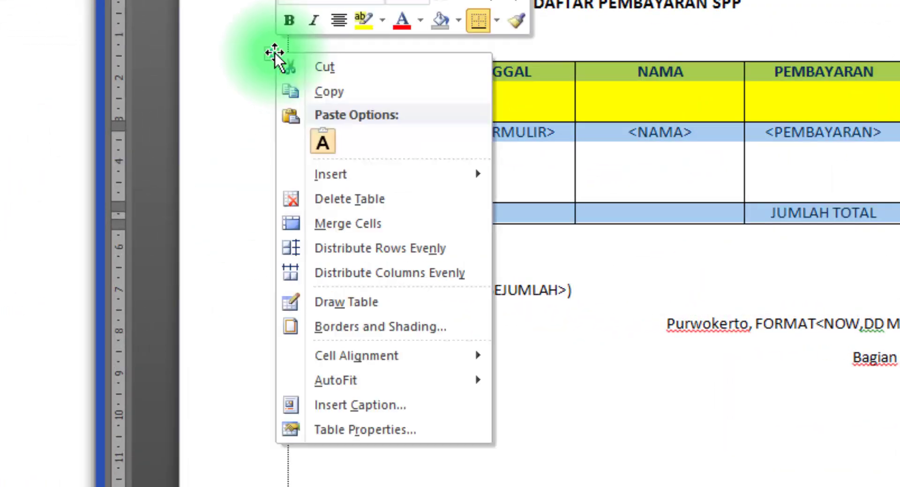
left_click(357, 430)
left_click(682, 53)
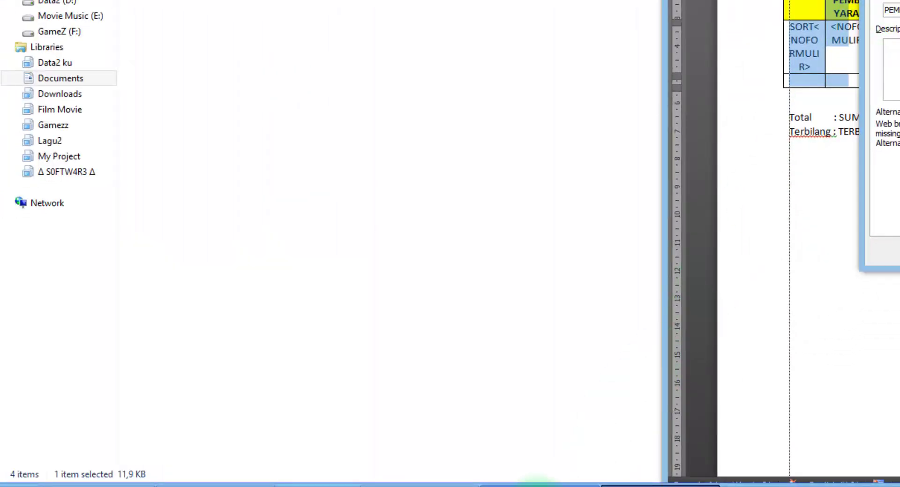
Place the server.xlsx window beside the document and compare the PEMBAYARANSPP sheet name with the recap table's alt text title
left_click(538, 486)
left_click_drag(548, 0, 584, 0)
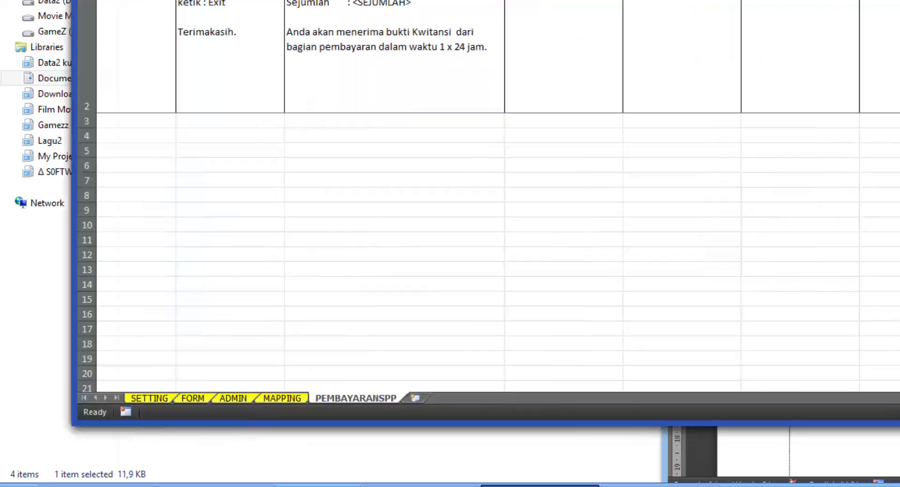
left_click(348, 402)
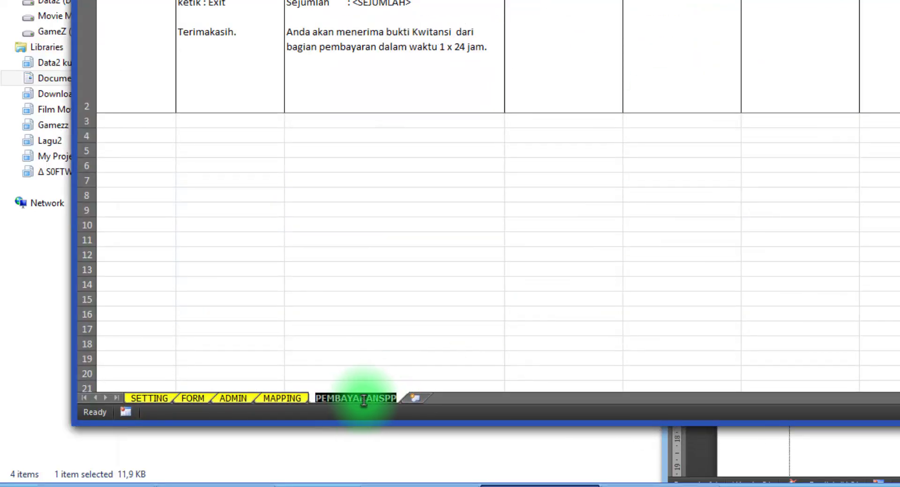
left_click_drag(584, 0, 525, 0)
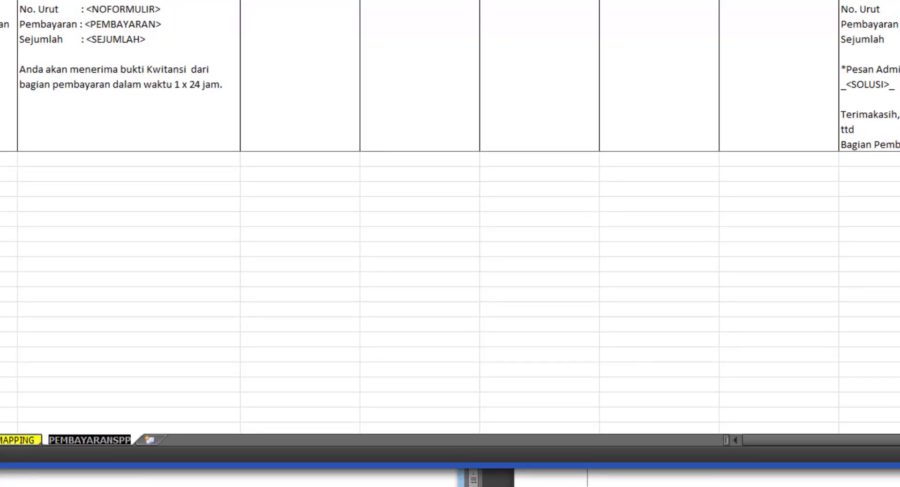
mouse_move(899, 466)
left_mouse_down()
mouse_move(639, 430)
mouse_move(610, 484)
left_mouse_up()
double_click(753, 46)
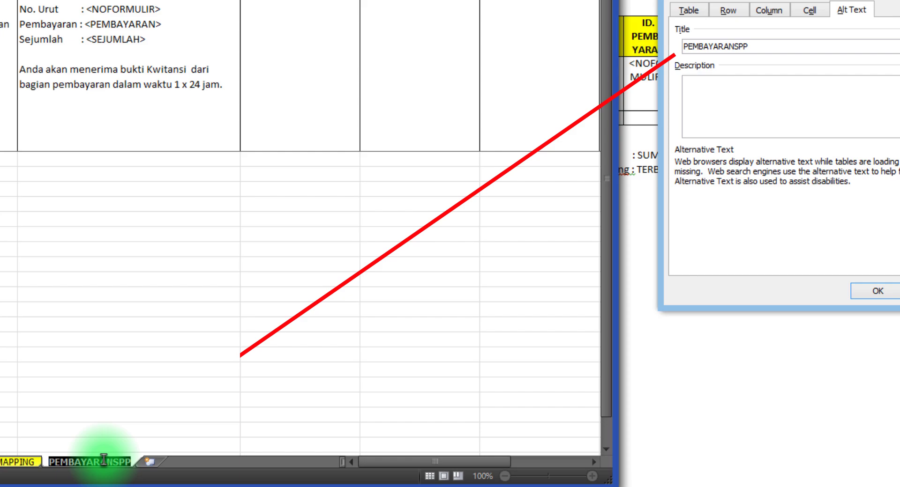
left_click(139, 429)
Use the sheet name PEMBAYARANSPP as the recap table's alt text title and accept the table properties
double_click(764, 47)
key("ctrl+c")
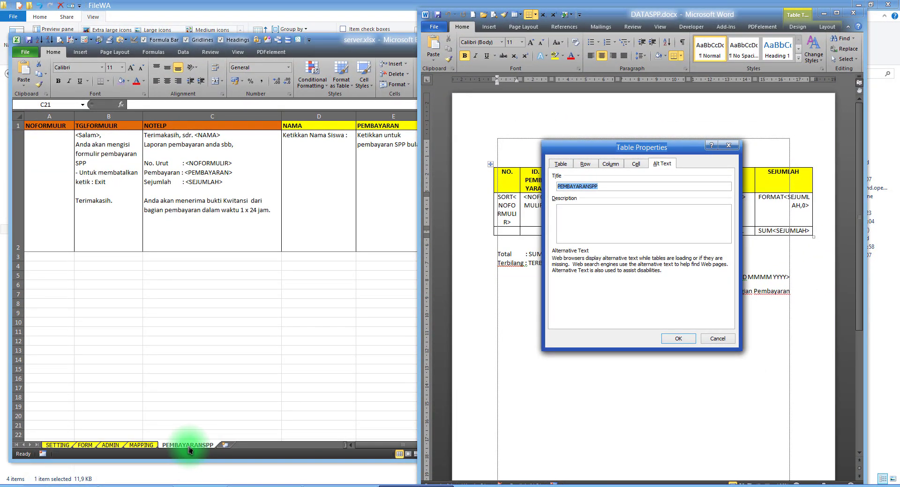
left_click(188, 446)
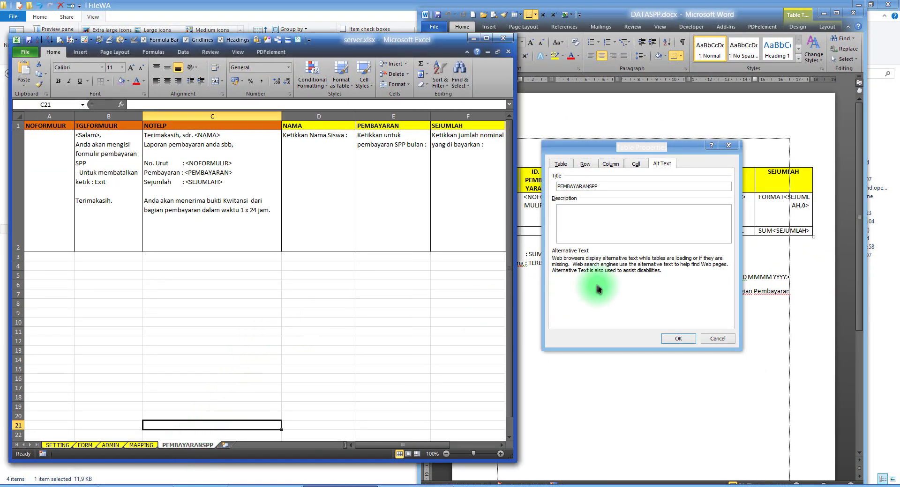
left_click(669, 223)
key("ctrl+v")
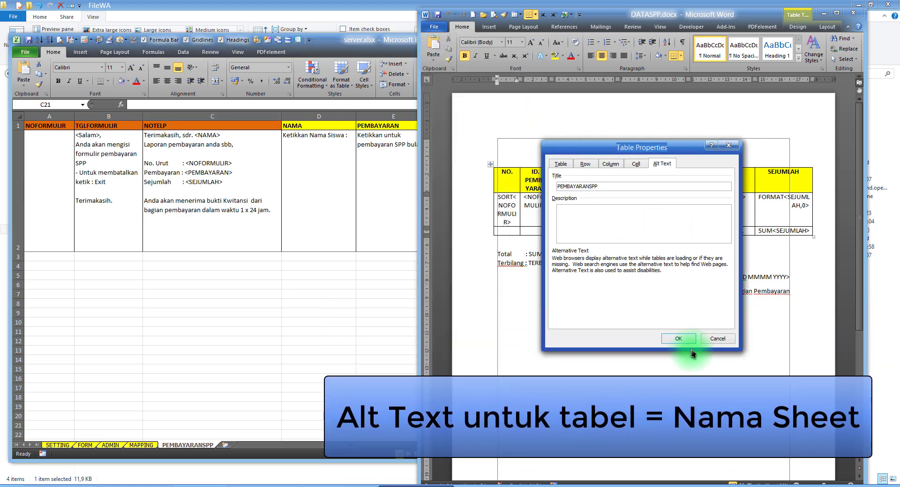
left_click(678, 338)
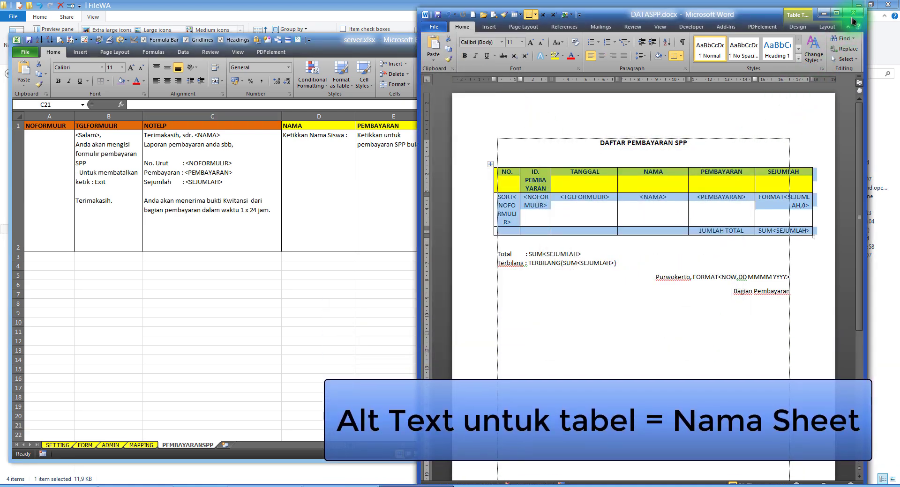
Close DATASPP.docx, maximize the server.xlsx workbook and bring back the Notepad notes
key("alt+F4")
left_click(410, 259)
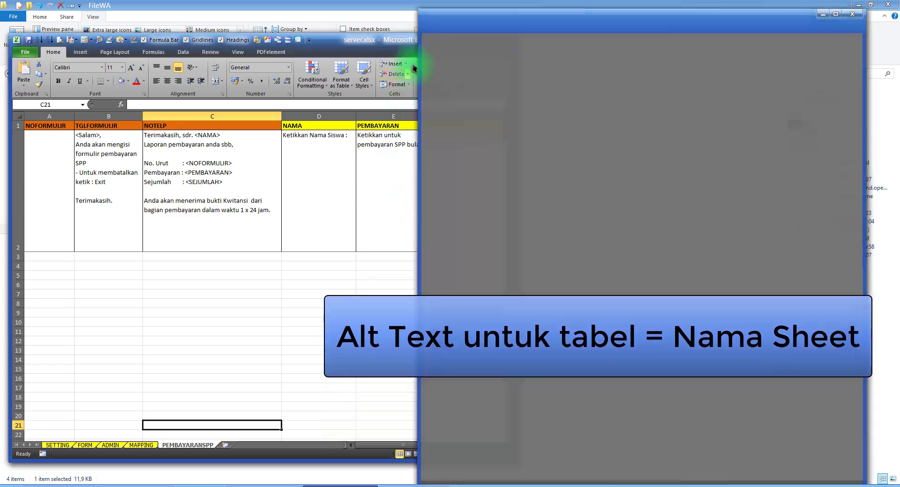
left_click(414, 43)
left_click(140, 485)
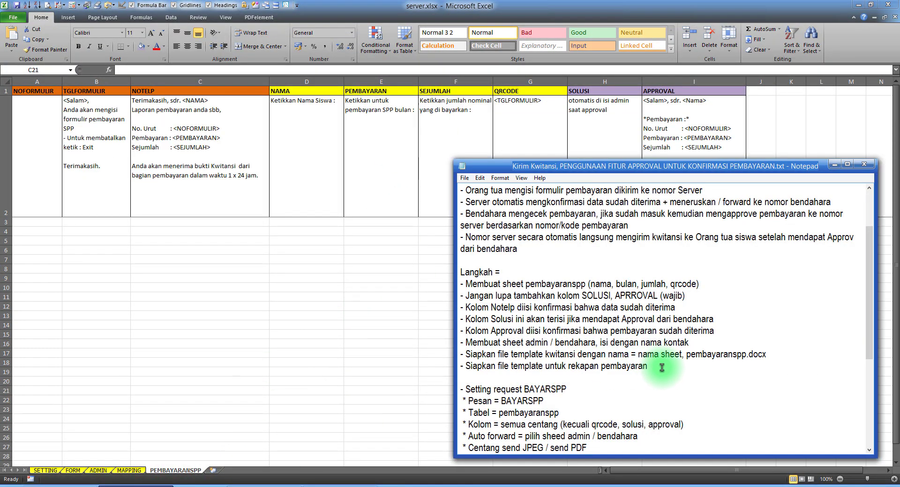
Add "(isi formulir)" after the notes' "Setting request BAYARSPP" heading
scroll(662, 367, "down", 5)
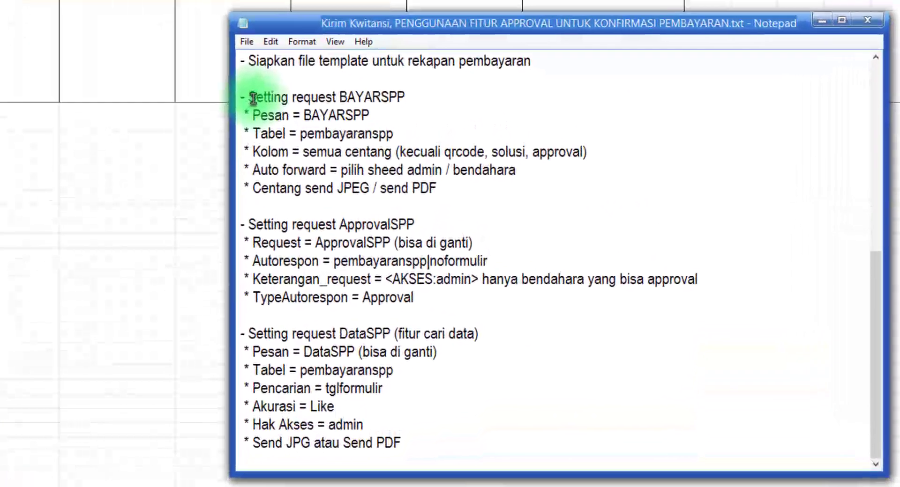
left_click_drag(470, 213, 574, 212)
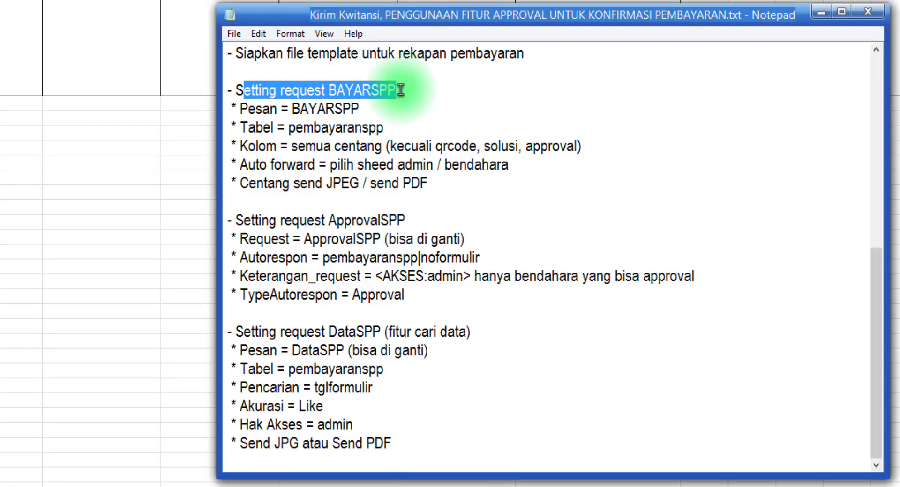
left_click(411, 94)
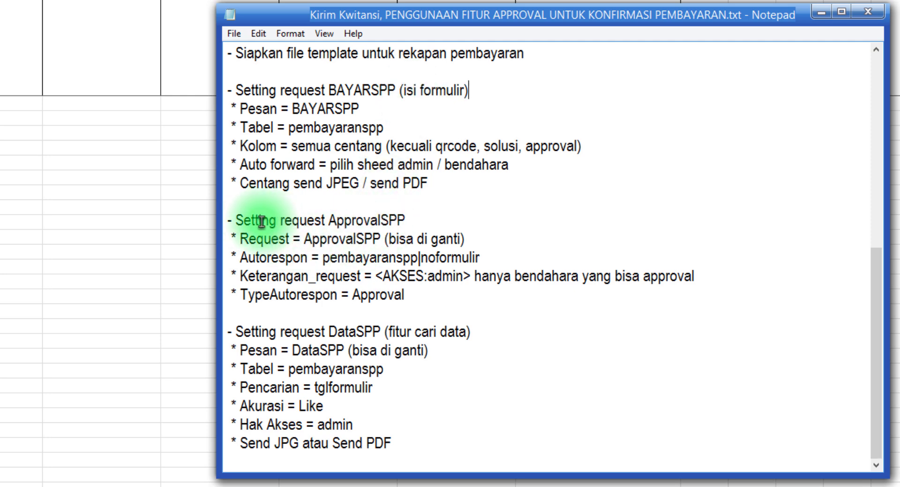
Read the notes' ApprovalSPP and DataSPP request settings, then return to the server.xlsx workbook
left_click_drag(284, 221, 418, 222)
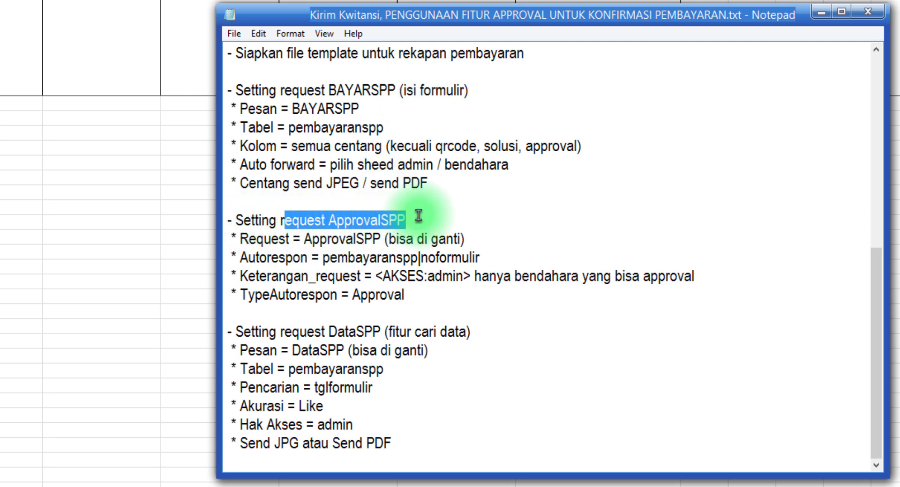
left_click(419, 216)
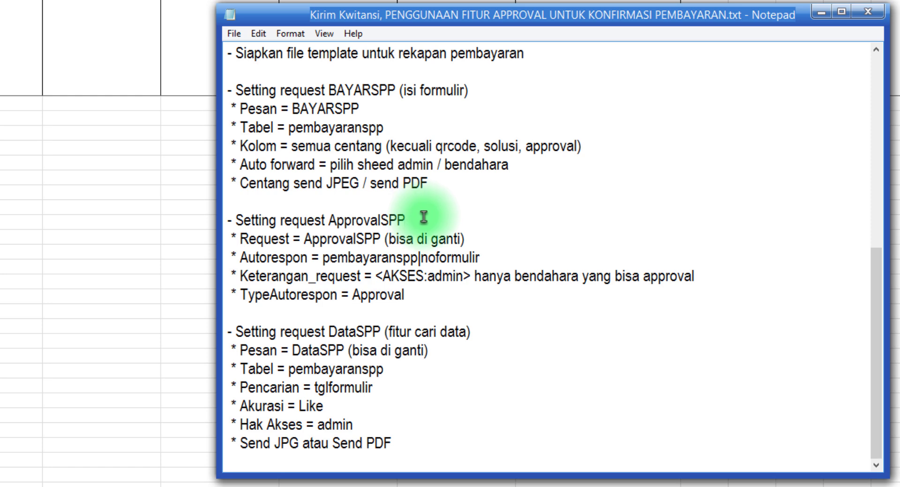
left_click_drag(406, 222, 274, 232)
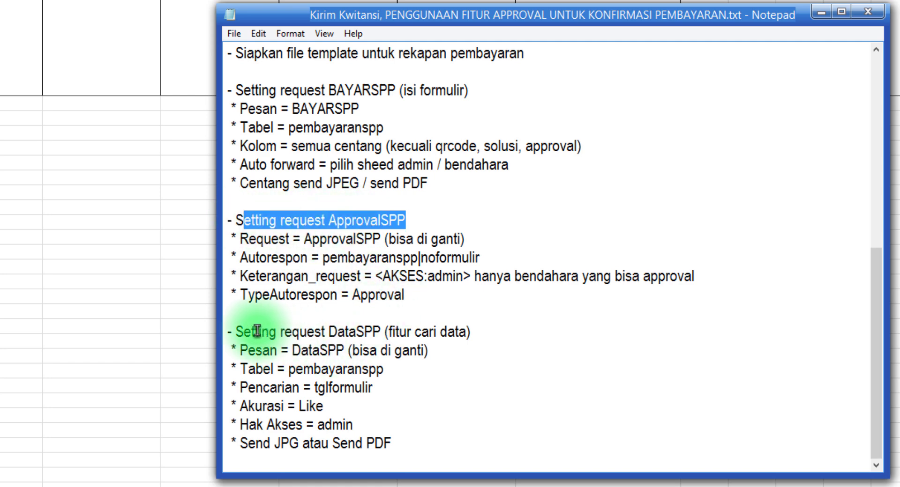
left_click_drag(246, 331, 380, 333)
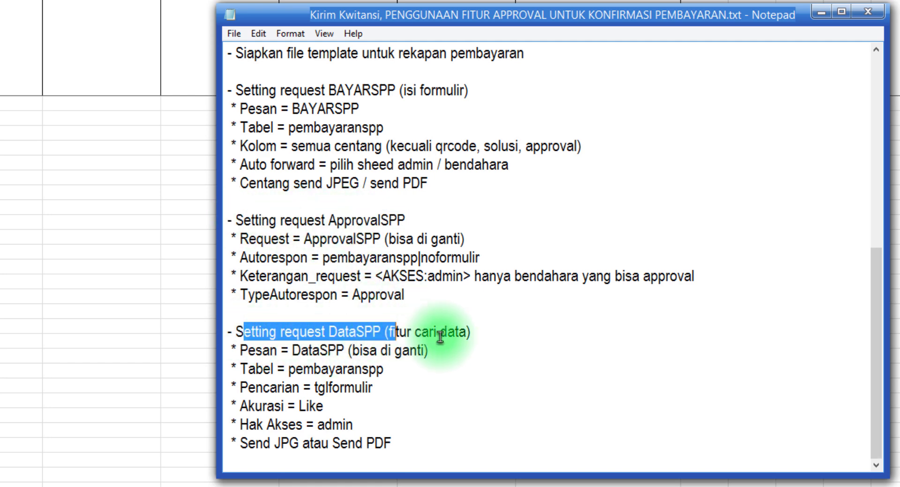
left_click_drag(507, 333, 356, 333)
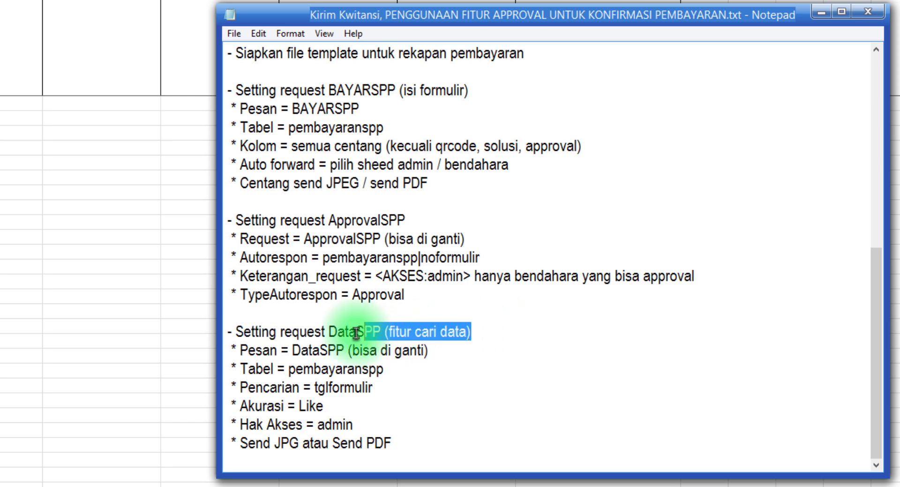
left_click(457, 353)
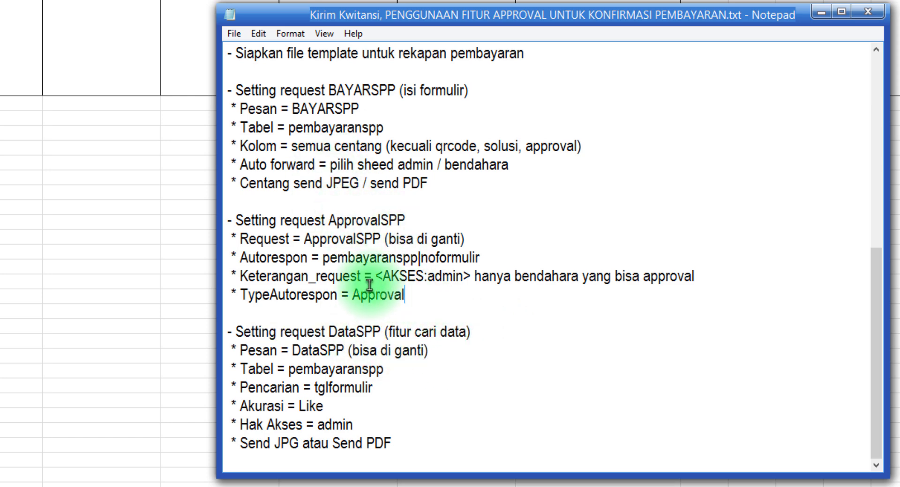
left_click_drag(405, 295, 234, 220)
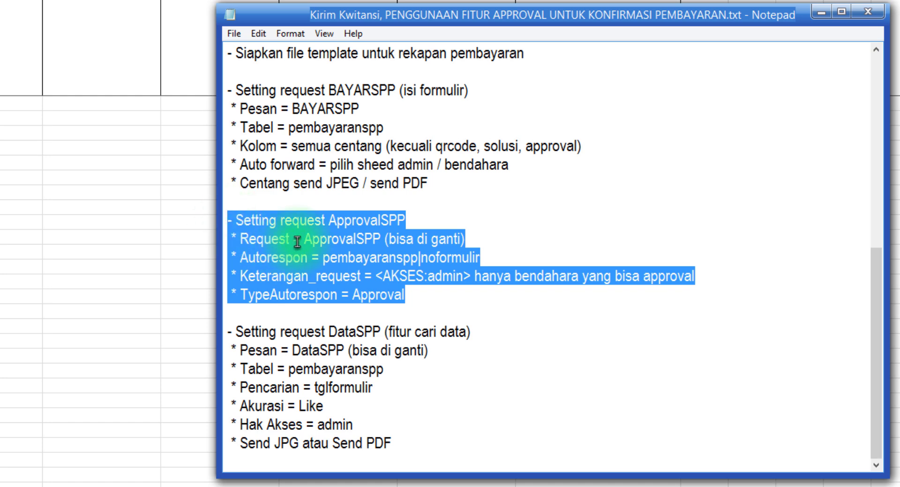
left_click(325, 232)
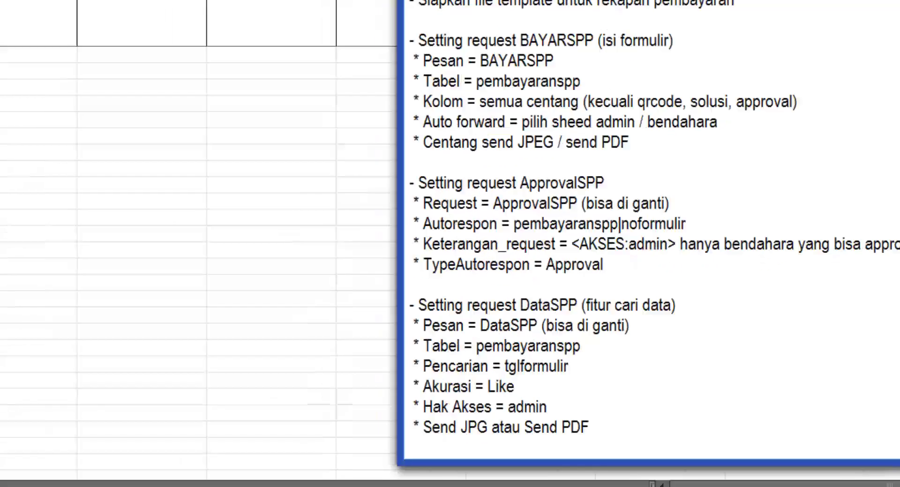
left_click(92, 430)
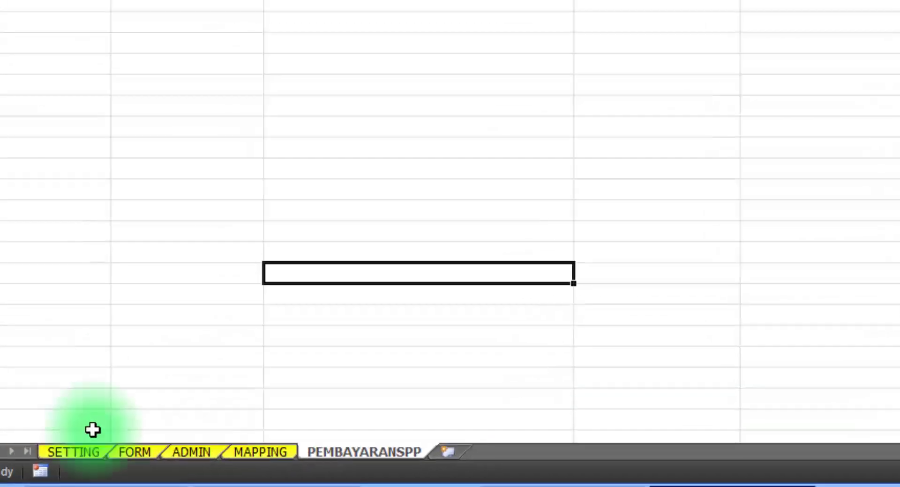
On the SETTING sheet, format the APPROVESPP row's four cells, A23 to D23, in bold red text
left_click(109, 460)
left_click(336, 182)
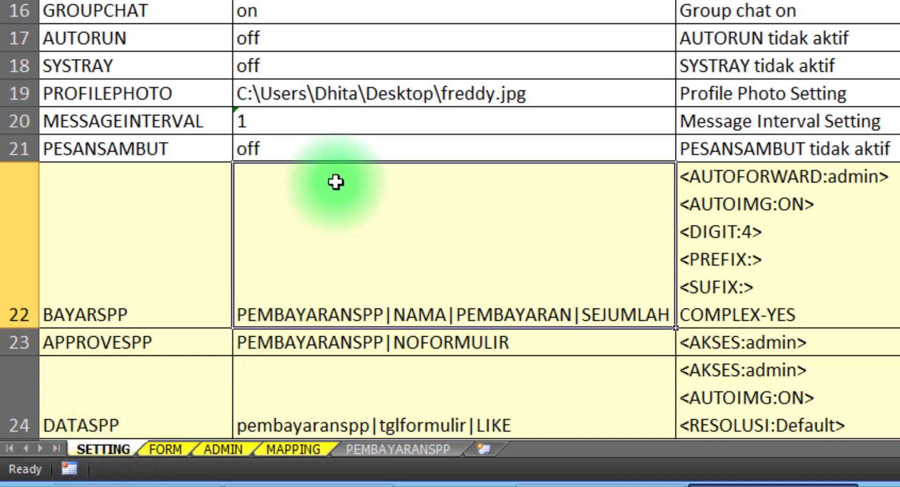
scroll(345, 182, "down", 2)
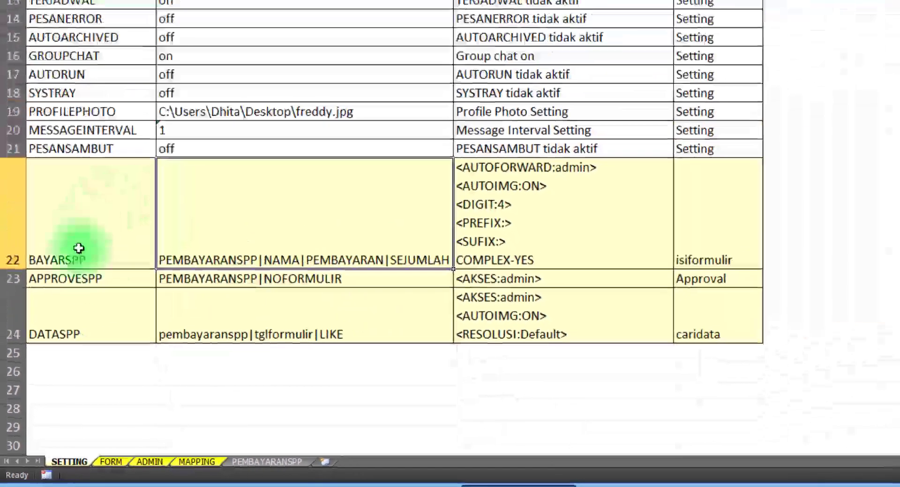
left_click_drag(52, 278, 698, 278)
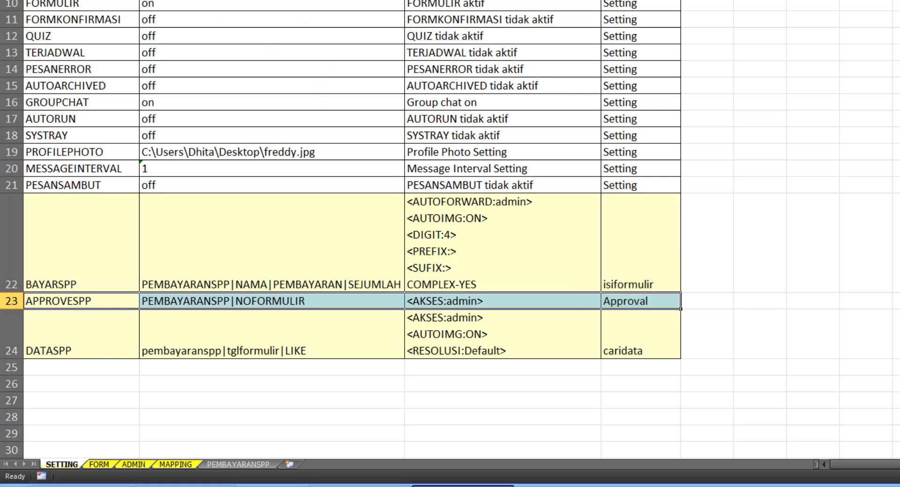
left_click(220, 19)
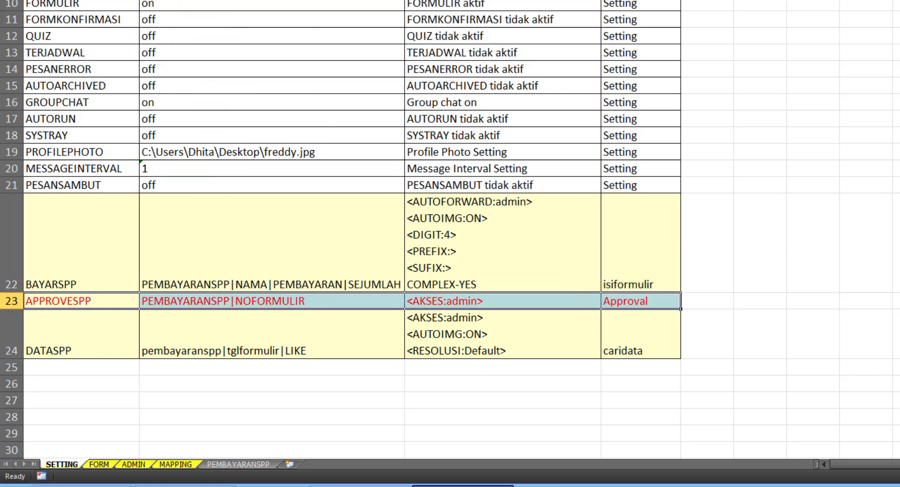
key("ctrl+b")
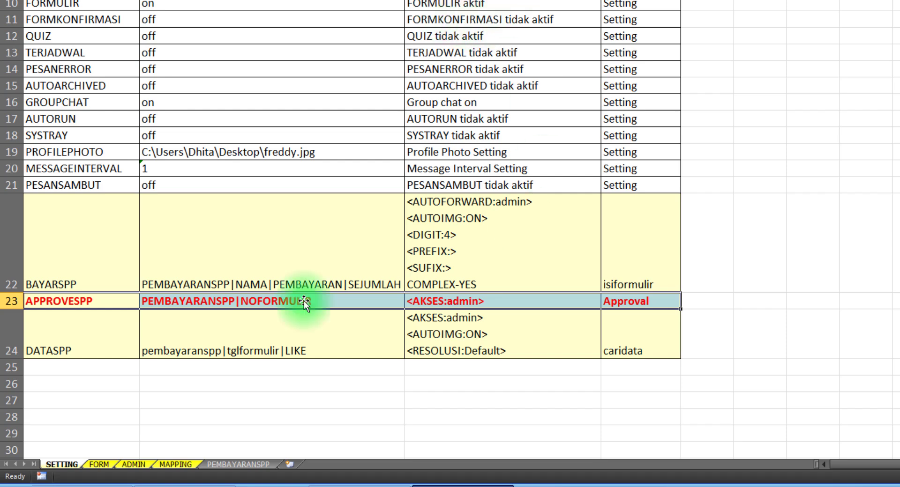
Bring back the Notepad notes and change the Request value under "Setting request ApprovalSPP" to ApproveSPP
left_click(463, 485)
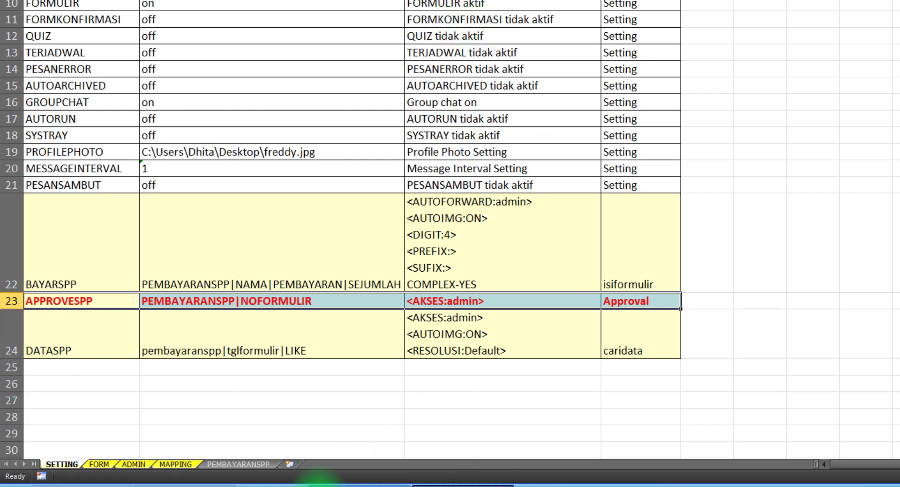
left_click(318, 483)
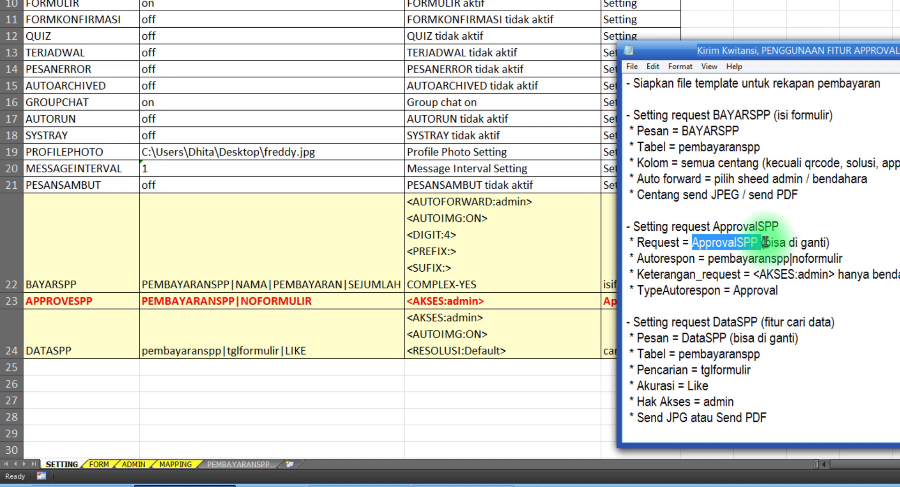
left_click_drag(765, 244, 827, 243)
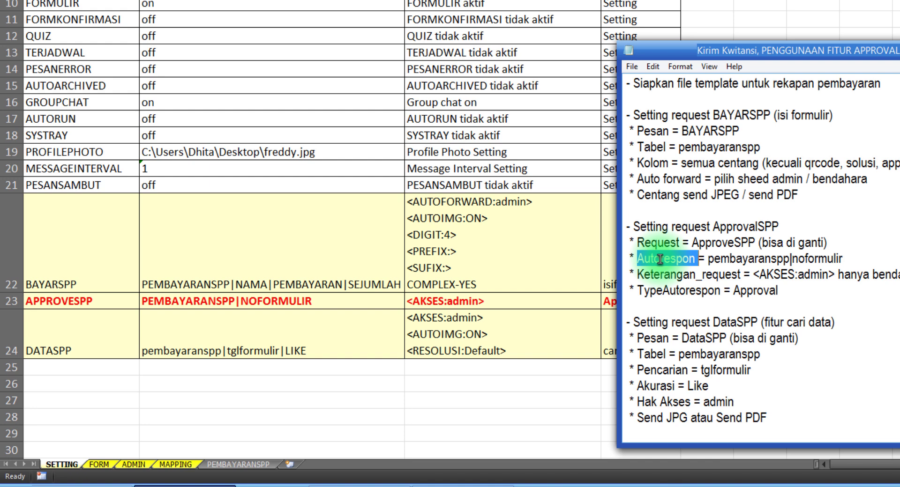
Review the notes' pembayaranspp|noformulir auto-response setting and compare it with the APPROVESPP row's request and access cells
left_click_drag(708, 259, 790, 255)
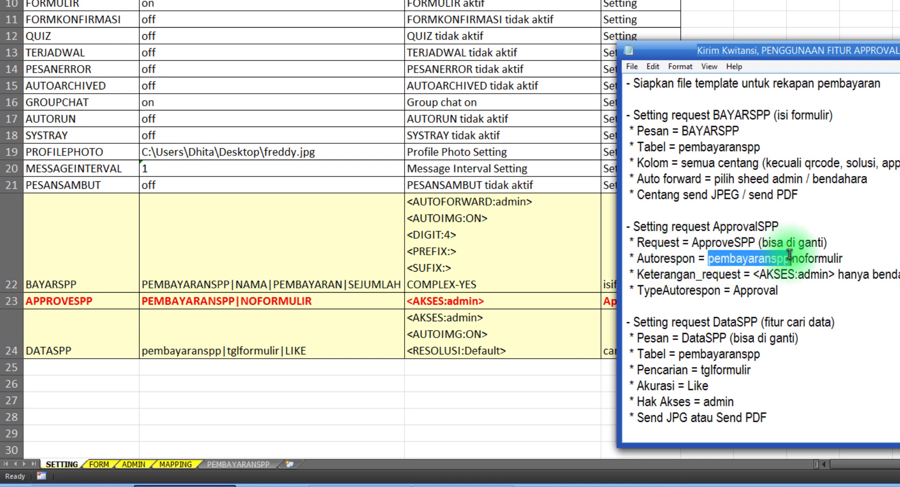
left_click(790, 259)
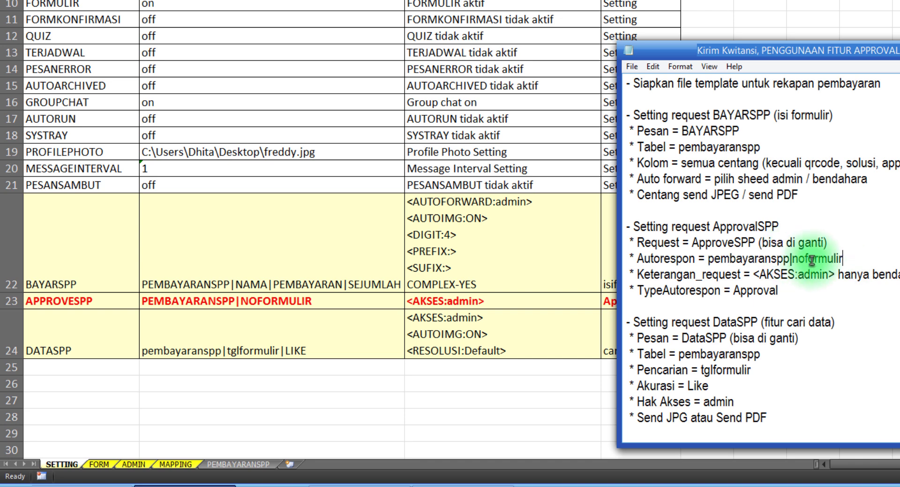
left_click_drag(792, 259, 843, 259)
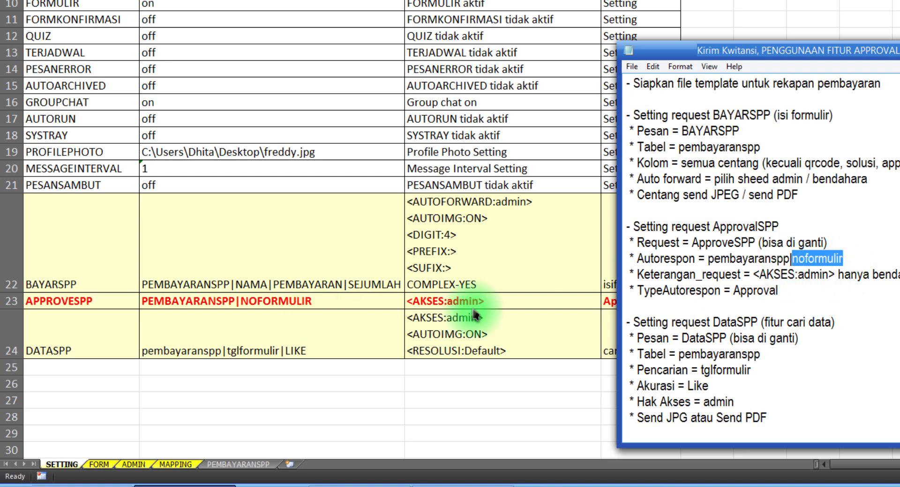
left_click_drag(710, 258, 789, 270)
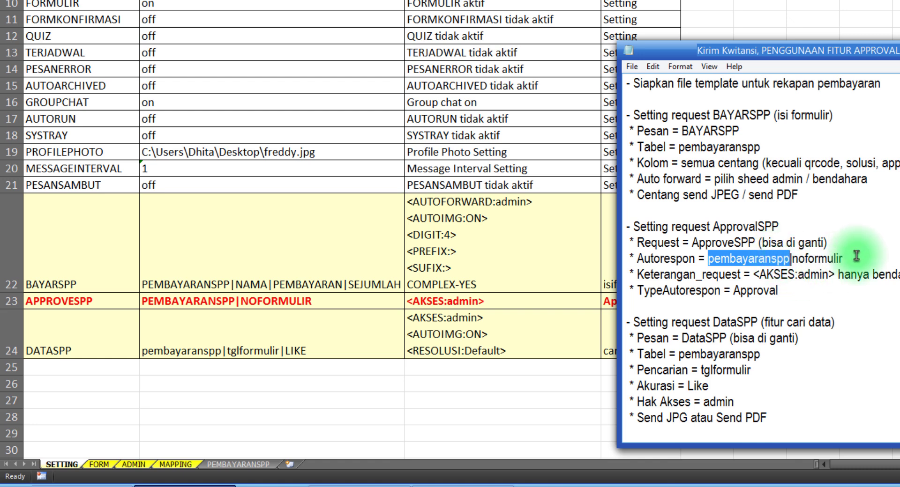
left_click_drag(856, 258, 793, 258)
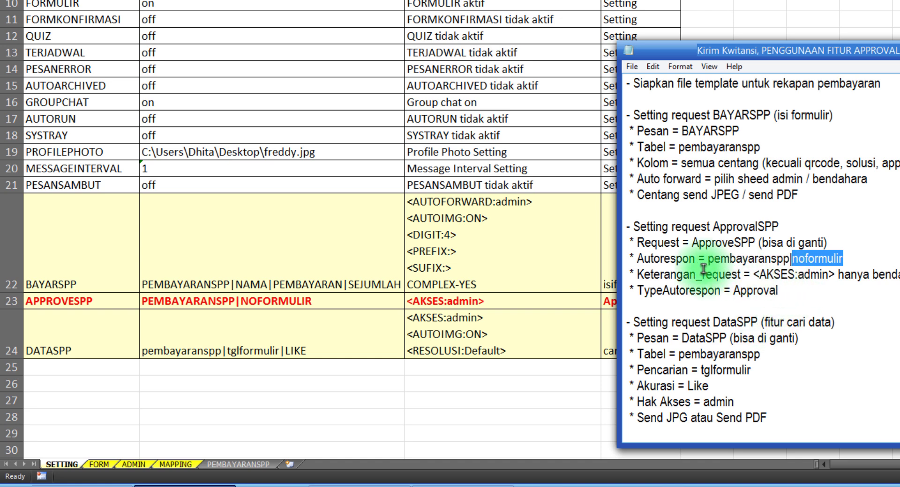
left_click(464, 303)
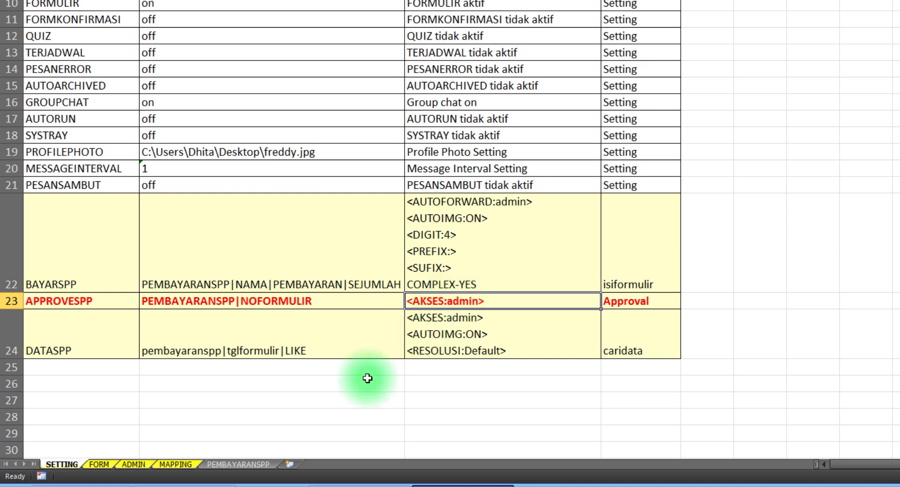
left_click(65, 302)
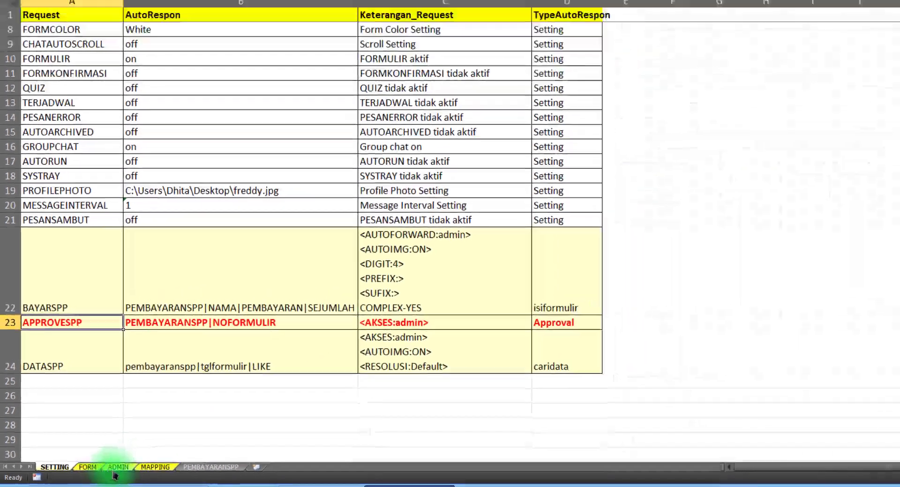
Examine the NOTELP column on the ADMIN sheet and return to the SETTING sheet
left_click(134, 464)
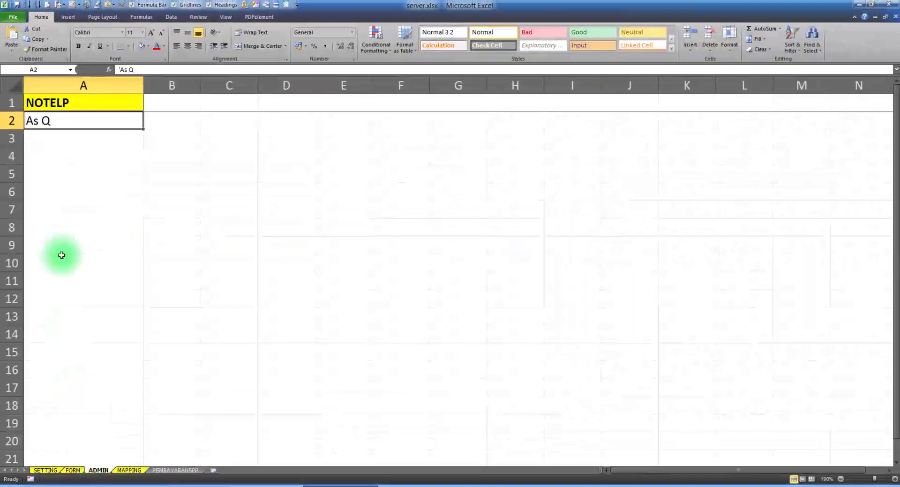
left_click_drag(65, 105, 58, 243)
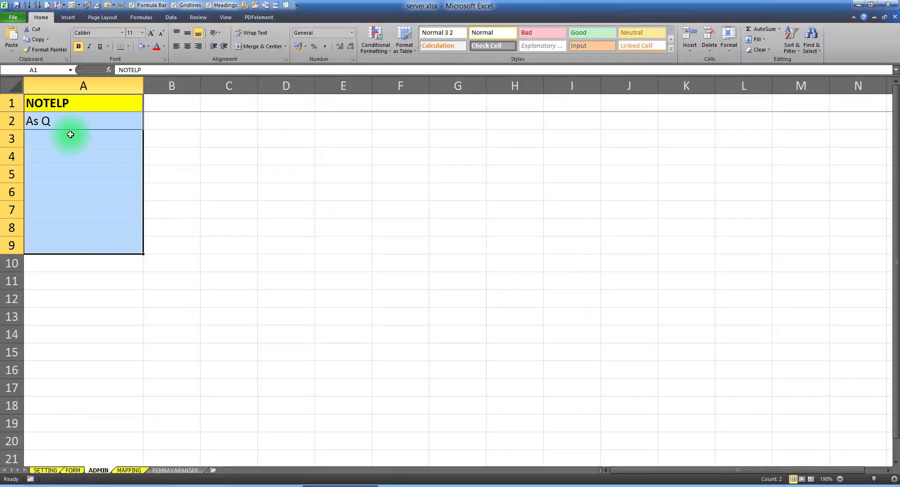
left_click_drag(62, 106, 61, 180)
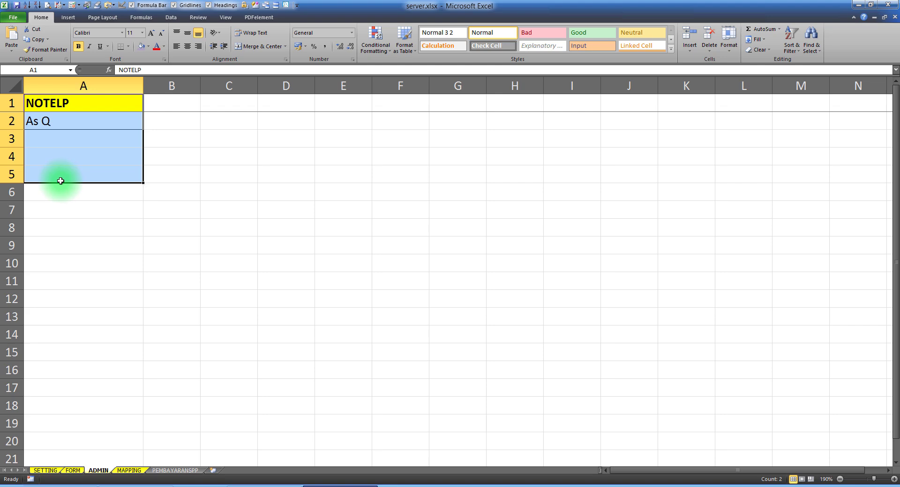
left_click(45, 471)
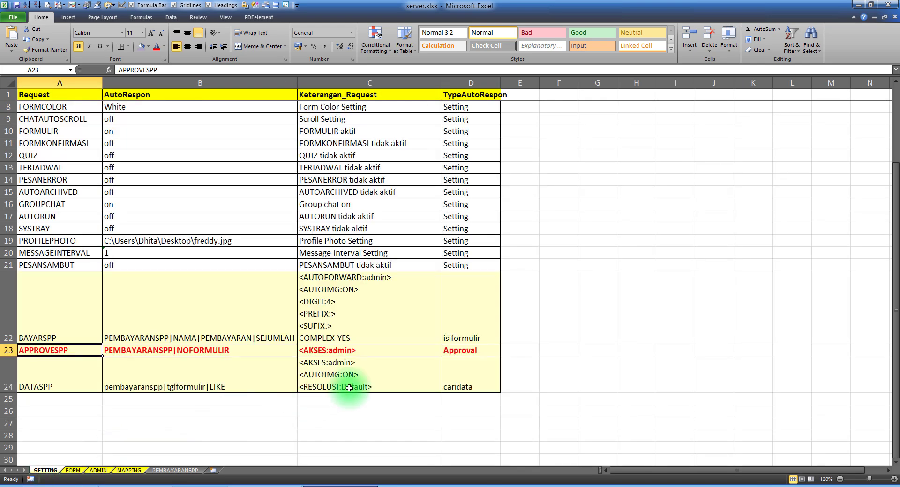
Compare the APPROVESPP row's TypeAutoRespon cell with the notes, then review the whole row
left_click(462, 351)
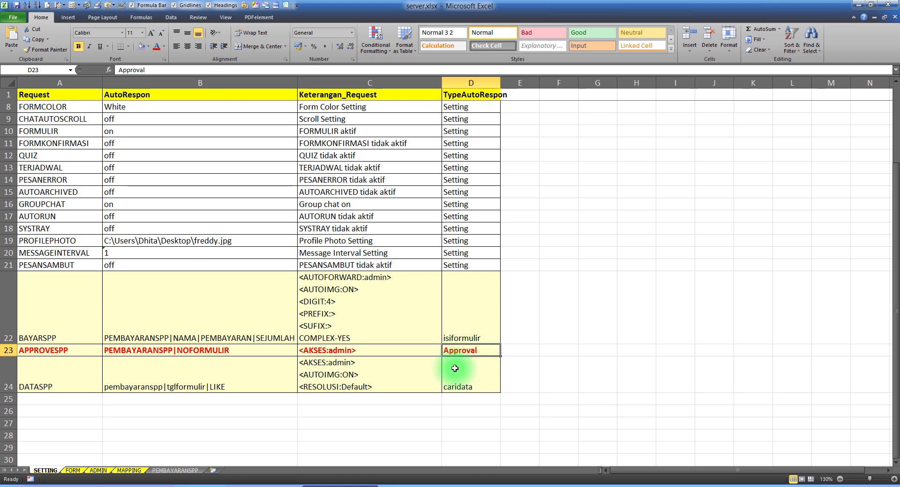
left_click(141, 486)
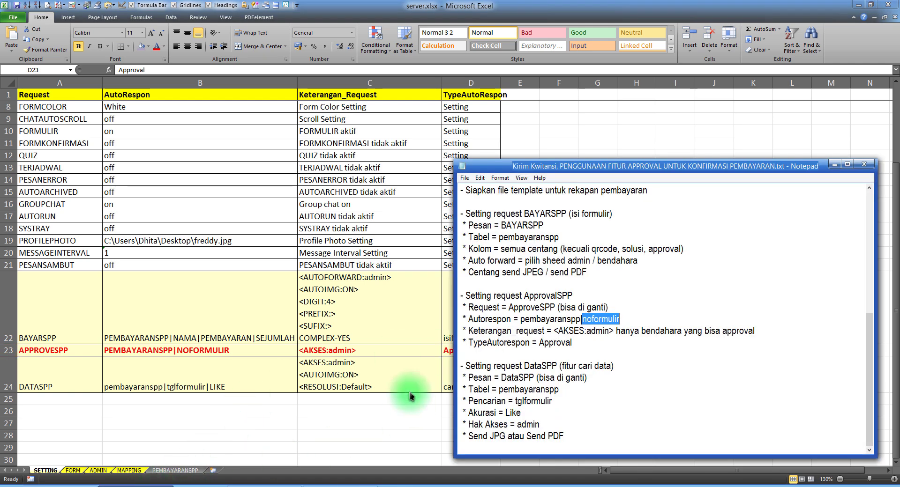
left_click(300, 318)
left_click_drag(49, 355, 463, 352)
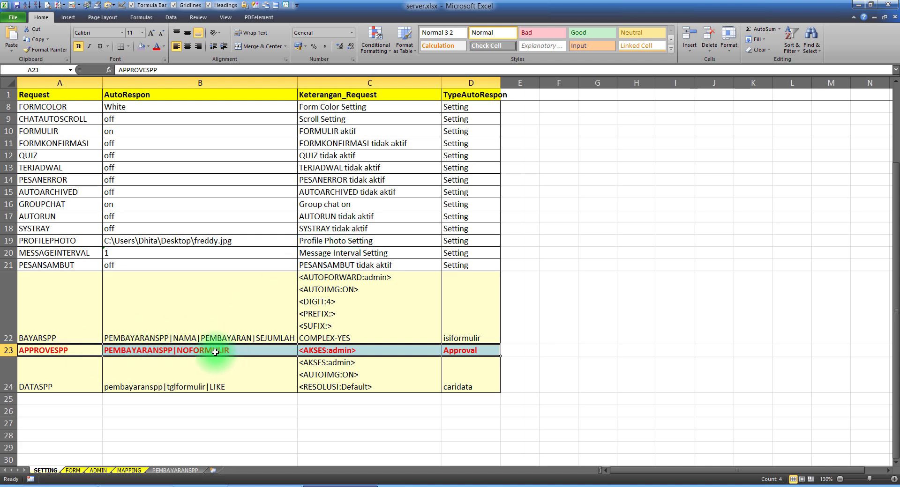
Review the BAYARSPP and DATASPP request rows on the SETTING sheet
left_click(582, 241)
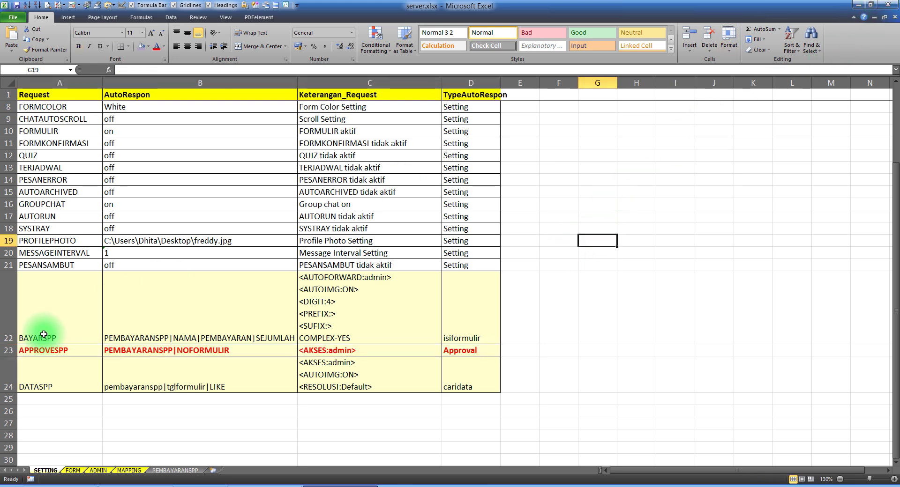
left_click_drag(44, 334, 466, 317)
left_click_drag(69, 375, 458, 378)
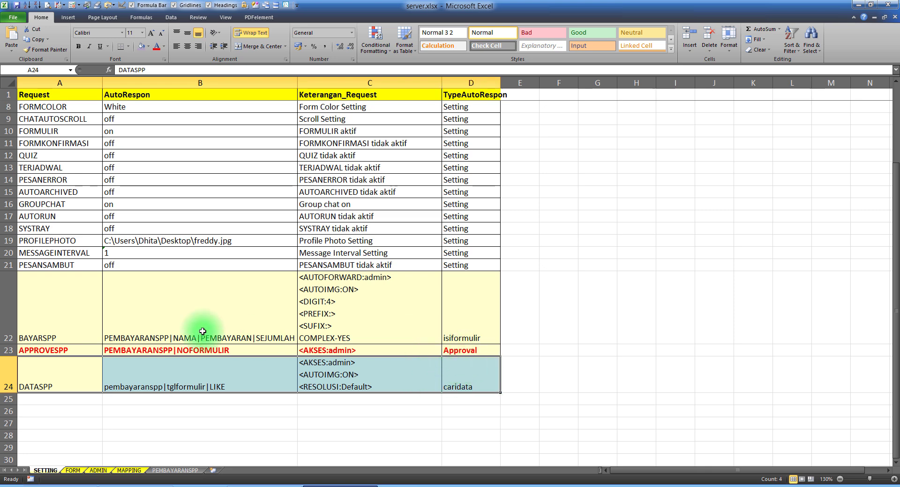
left_click_drag(71, 314, 469, 312)
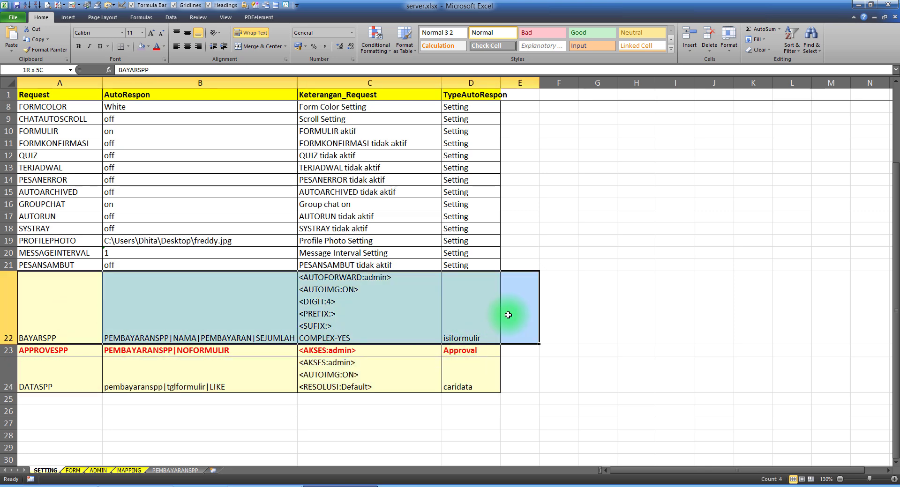
left_click_drag(75, 377, 446, 381)
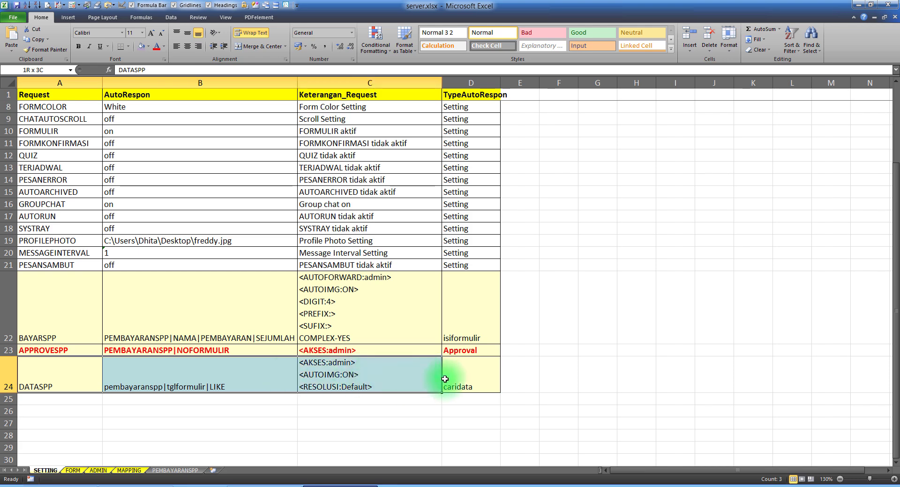
left_click(560, 252)
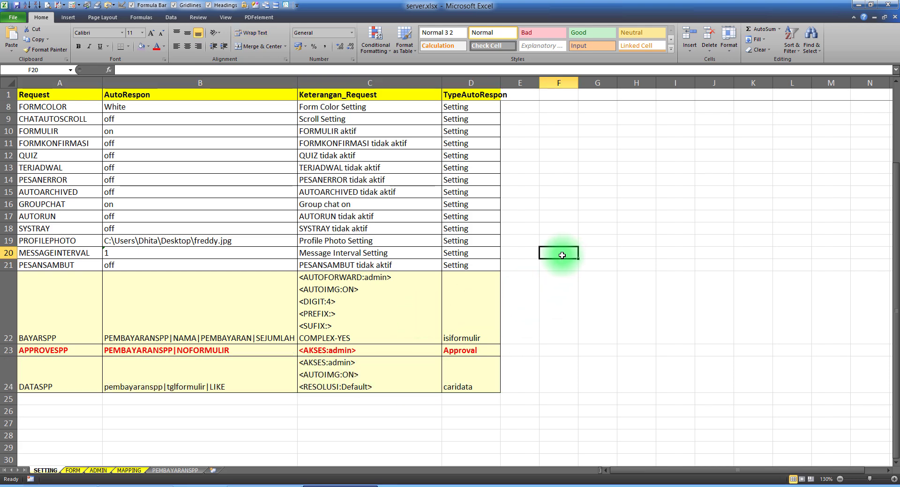
Close the server.xlsx workbook and reread the BAYARSPP and DataSPP request headings in the Notepad notes
left_click(883, 9)
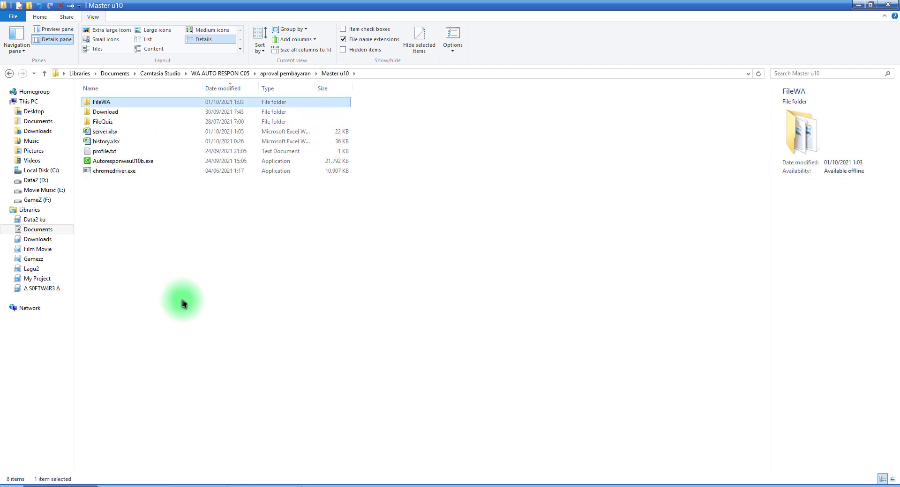
left_click(144, 482)
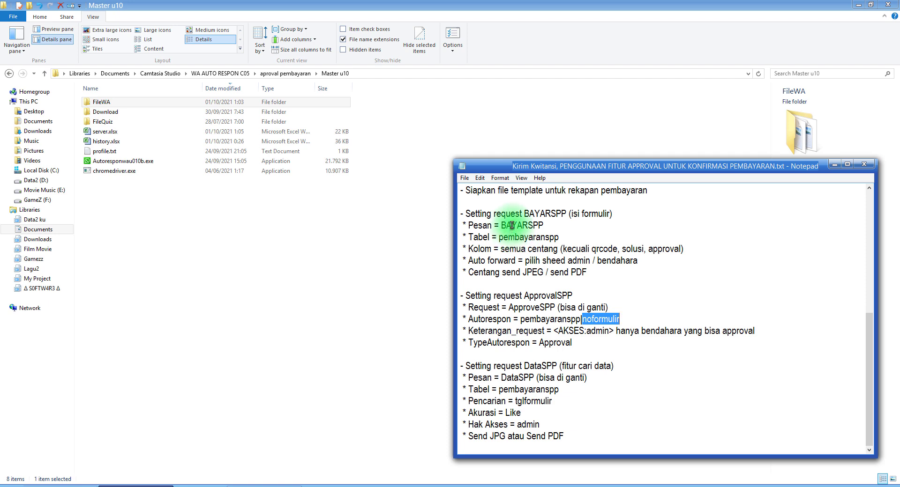
double_click(536, 214)
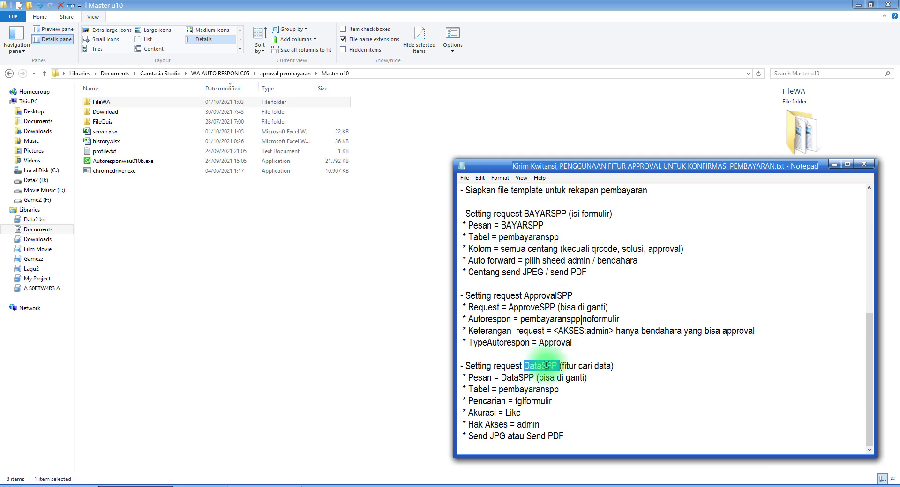
Launch Autoresponwau010b.exe from the Master u10 folder and check its connection status on the Beranda page
left_click(101, 221)
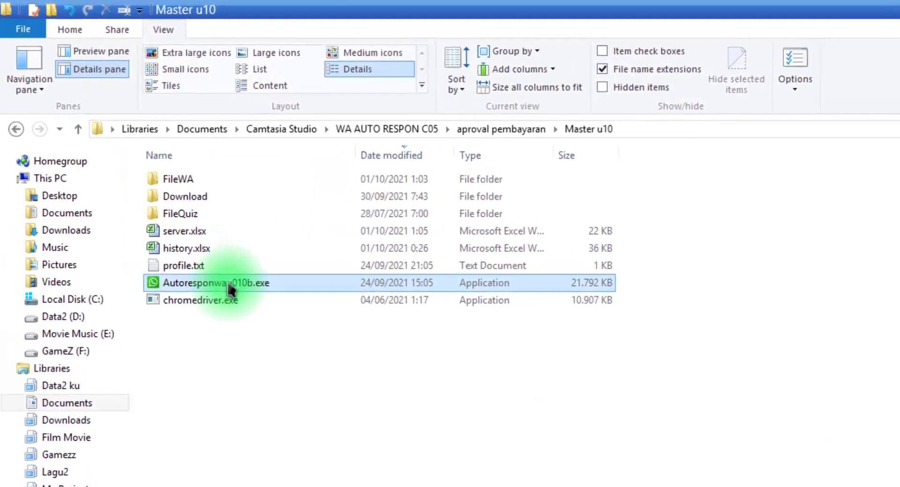
double_click(113, 160)
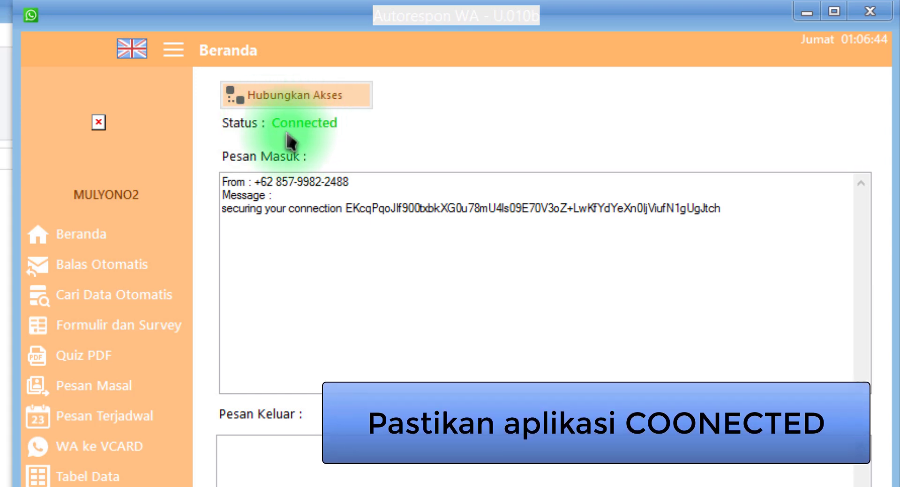
left_click(282, 249)
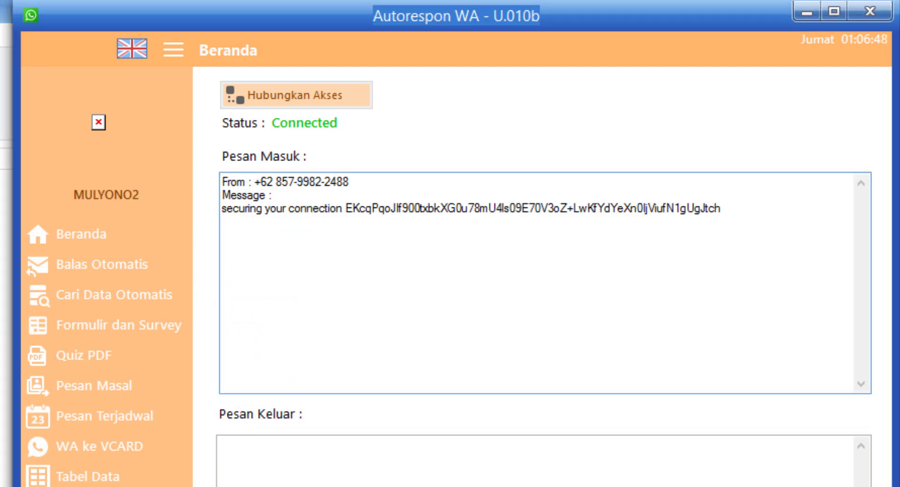
Bring back the Notepad notes and move their window away from the Autorespon WA window
left_click(136, 486)
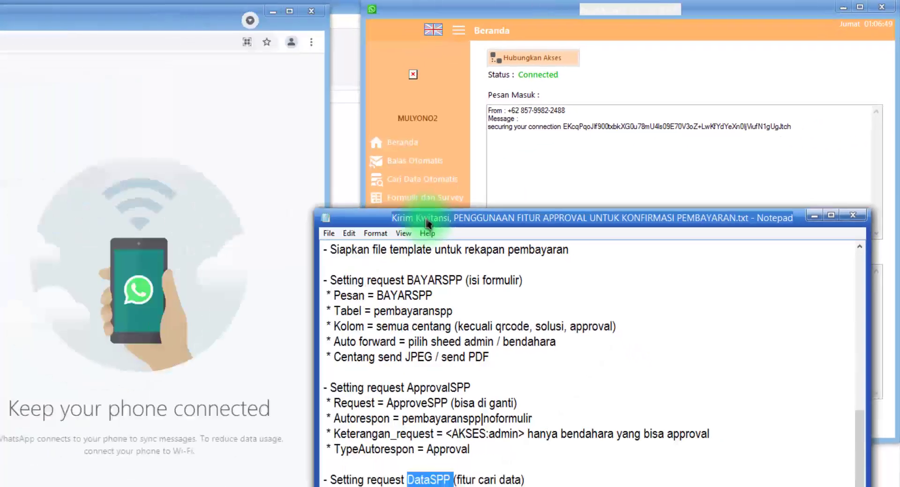
left_click_drag(428, 225, 116, 184)
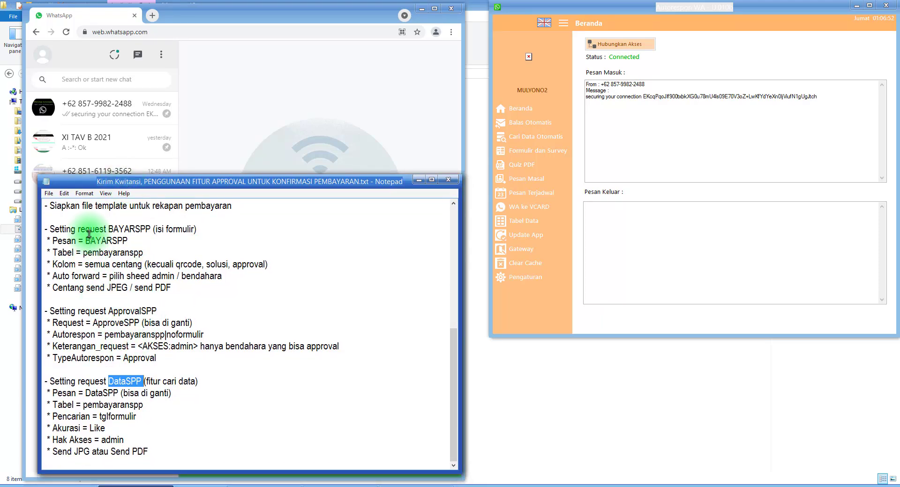
Reread the BAYARSPP form heading in the notes and start a new blank request on the Formulir dan Survey page
left_click(120, 227)
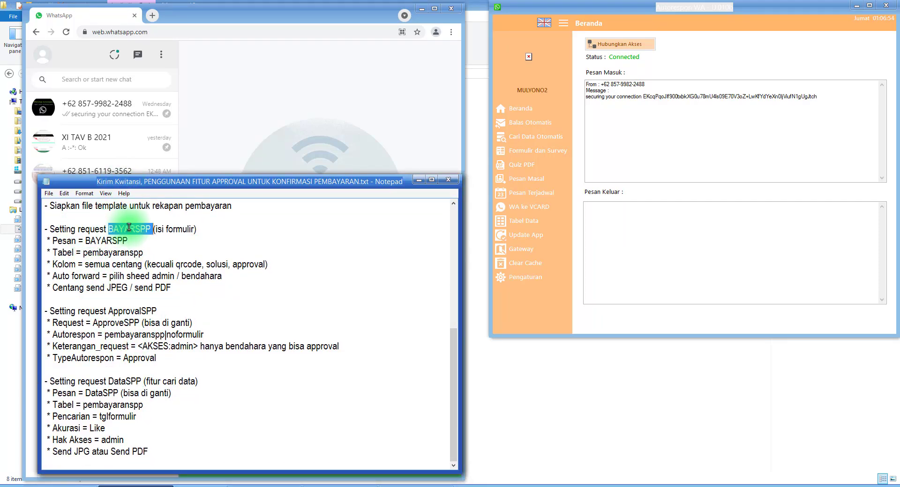
double_click(180, 228)
left_click(646, 151)
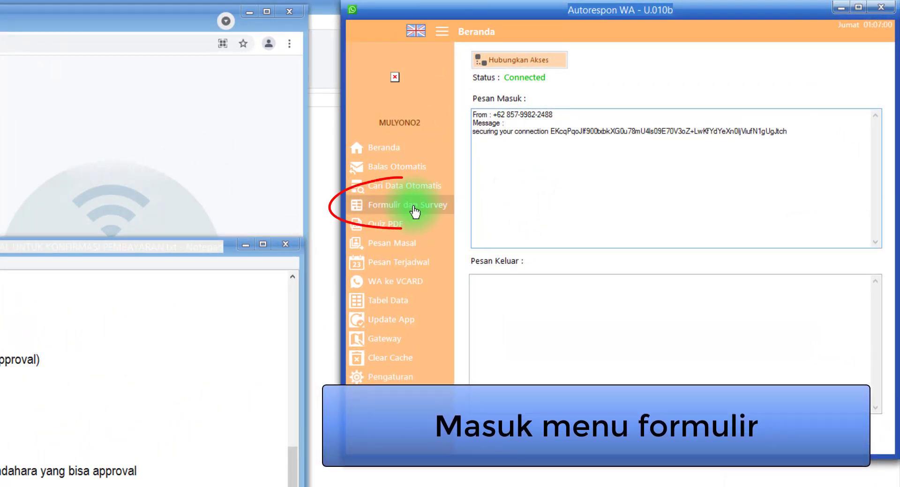
left_click(414, 211)
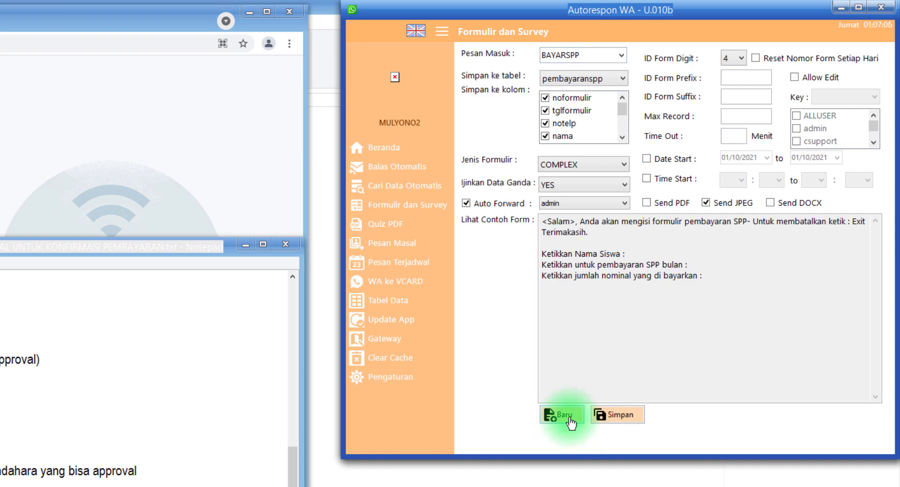
left_click(547, 415)
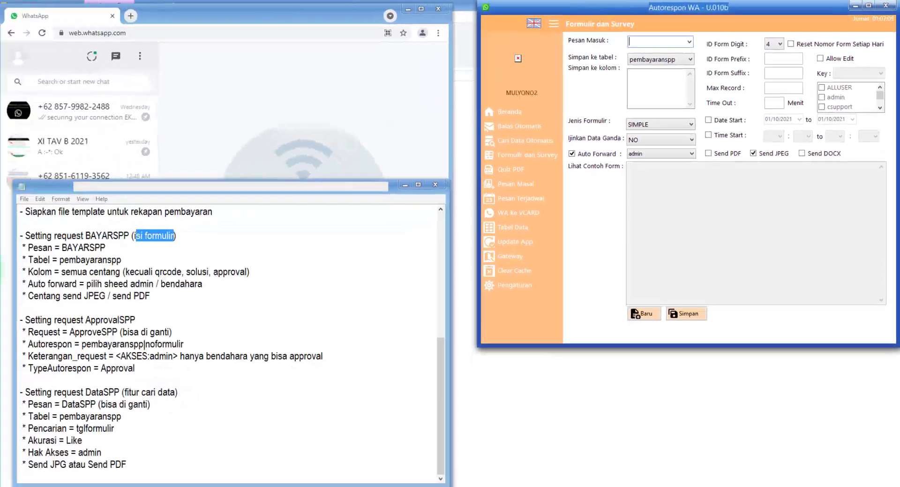
Following the notes, set the form's incoming message to BAYARSPP and its storage table to pembayaranspp
left_click_drag(85, 241, 127, 241)
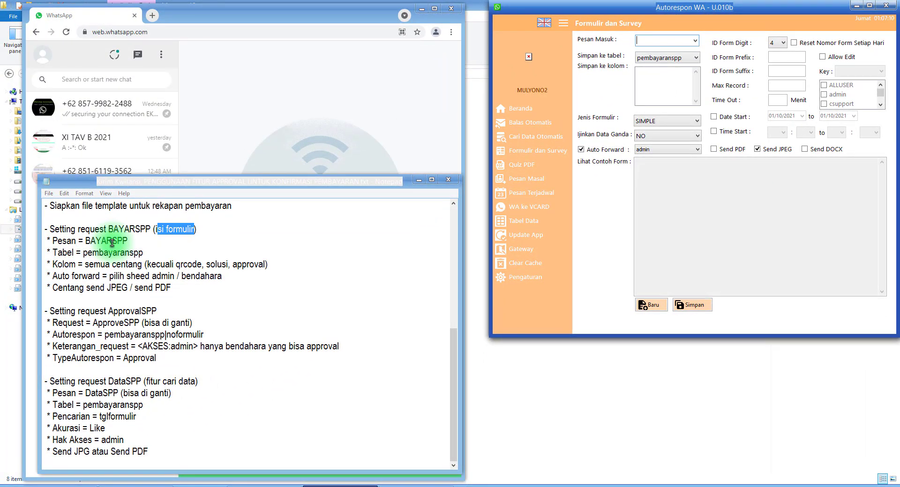
left_click(136, 239)
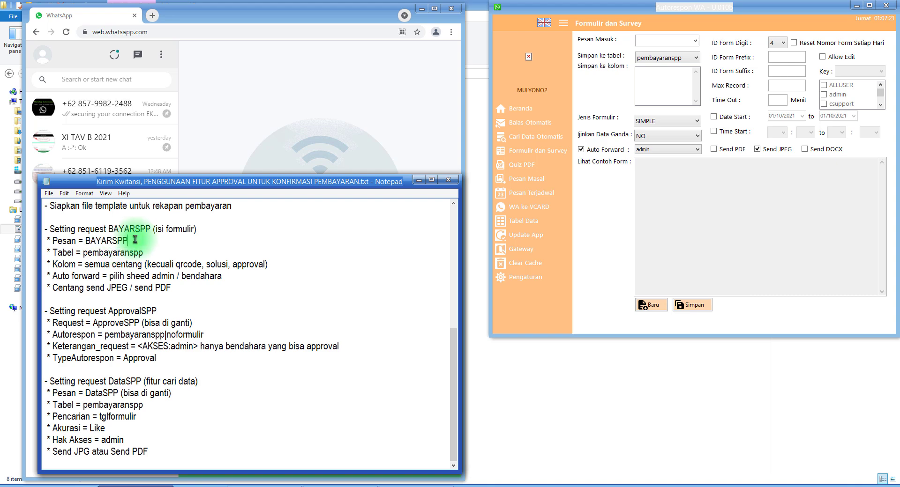
double_click(111, 241)
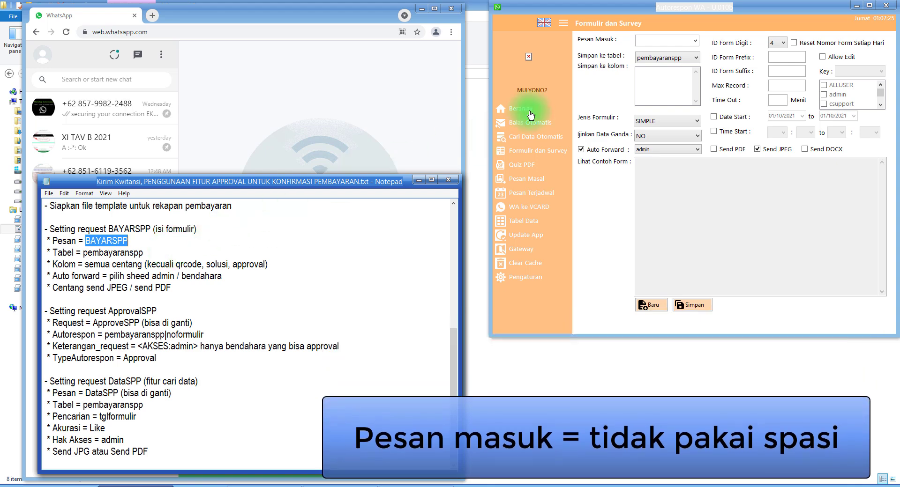
left_click(660, 40)
type("BAYARSPP")
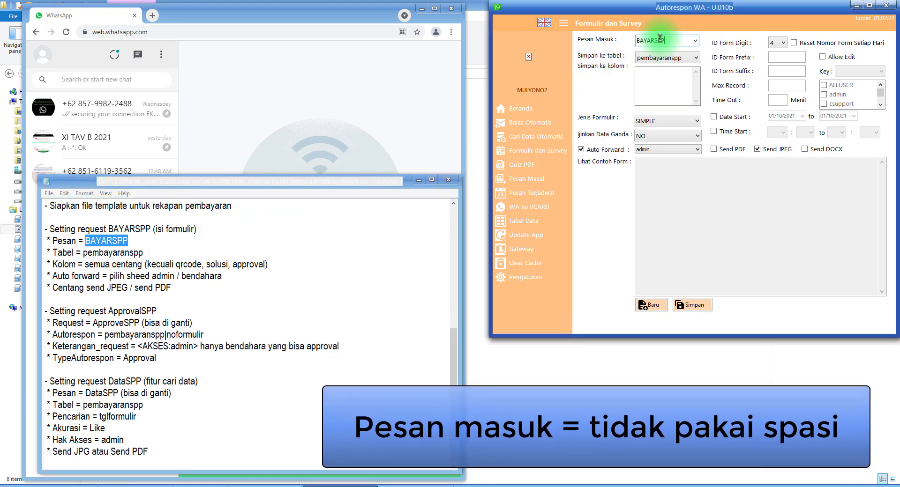
double_click(97, 253)
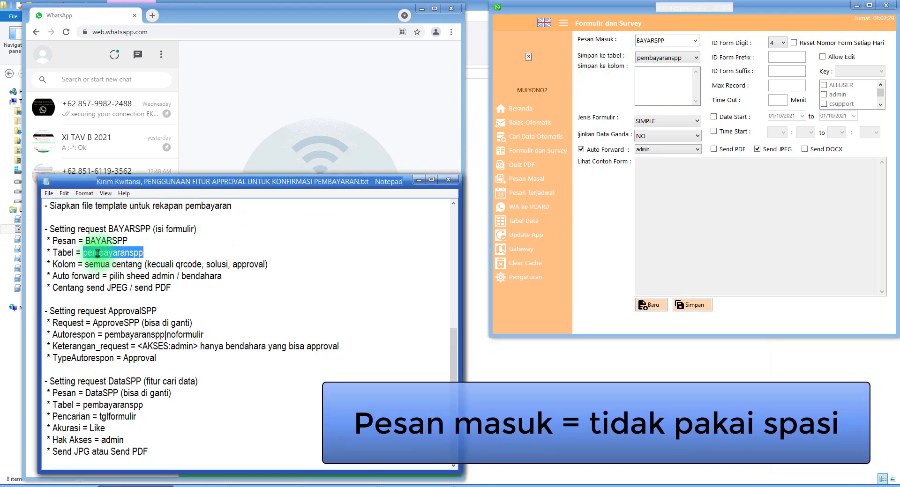
left_click(682, 58)
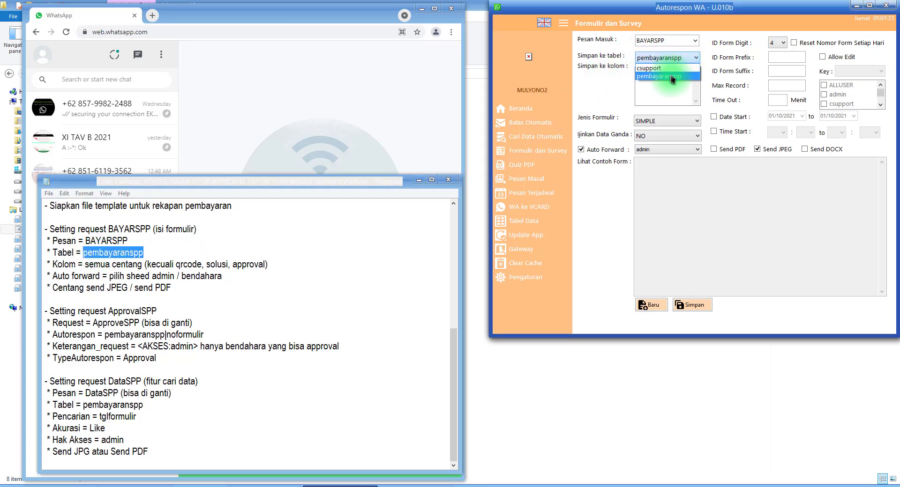
left_click(672, 77)
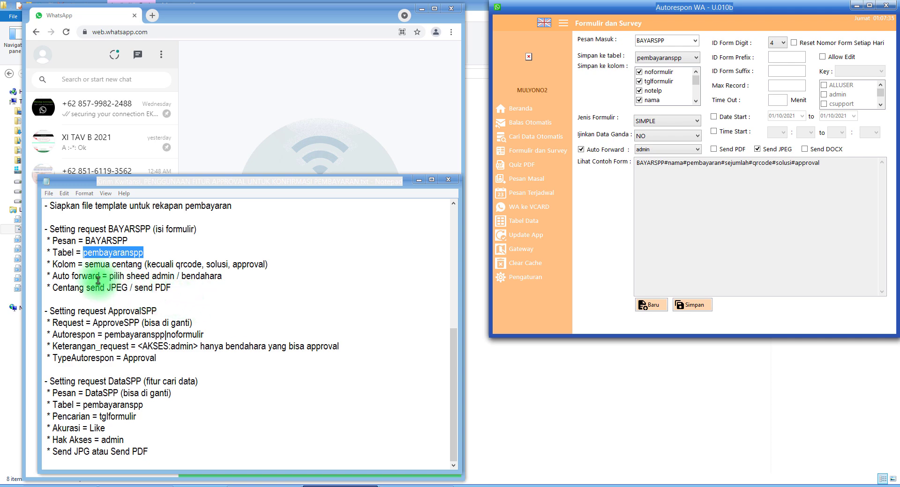
Check the column rule in the notes and exclude the qrcode, solusi and approval columns from the BAYARSPP form
left_click_drag(86, 264, 126, 264)
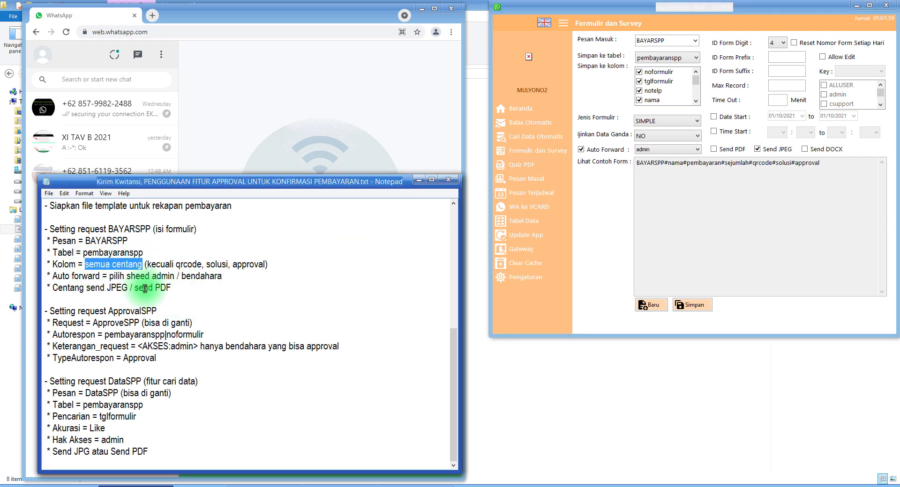
left_click_drag(148, 265, 259, 264)
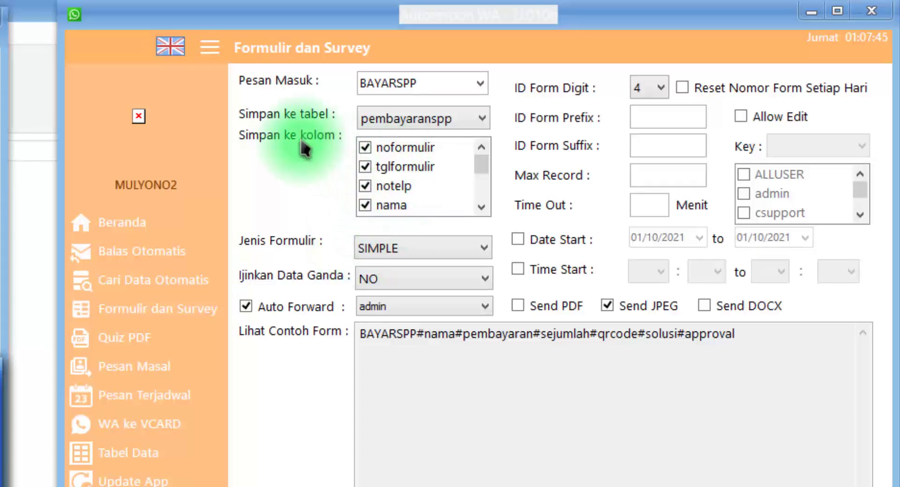
left_click(481, 207)
left_click(481, 207)
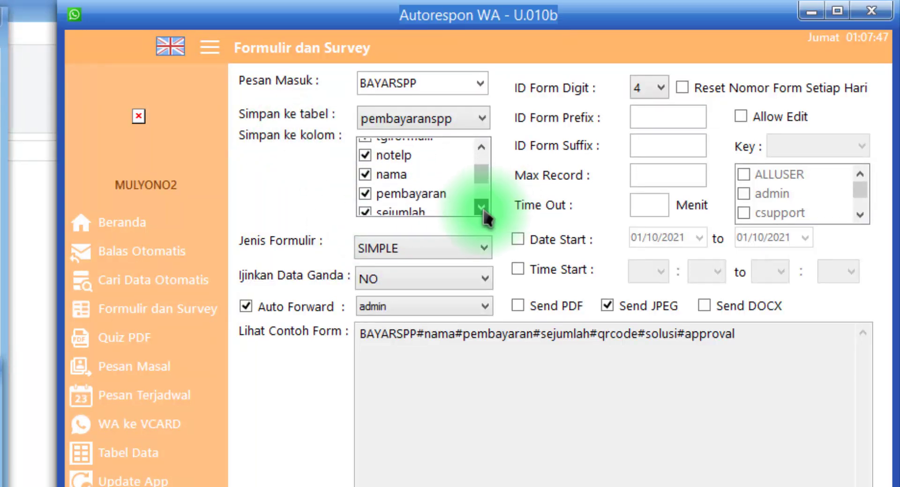
left_click(481, 207)
left_click(481, 207)
left_click(481, 206)
left_click(392, 169)
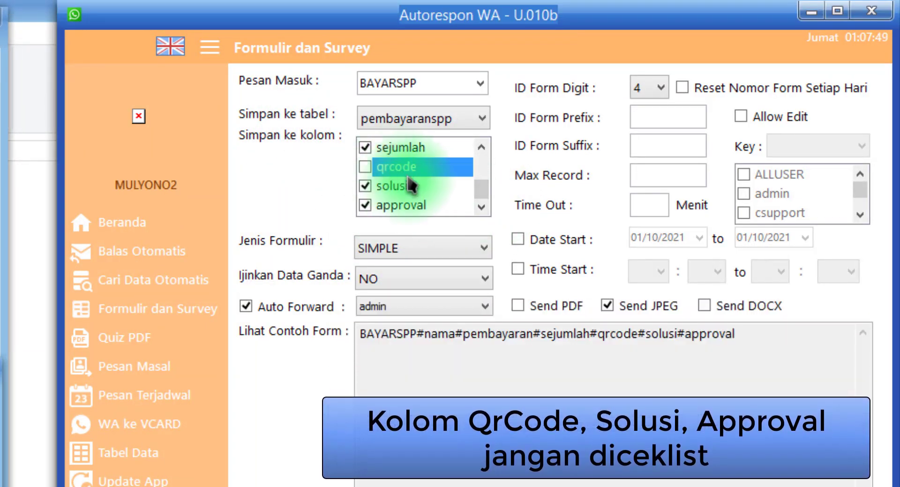
left_click(403, 188)
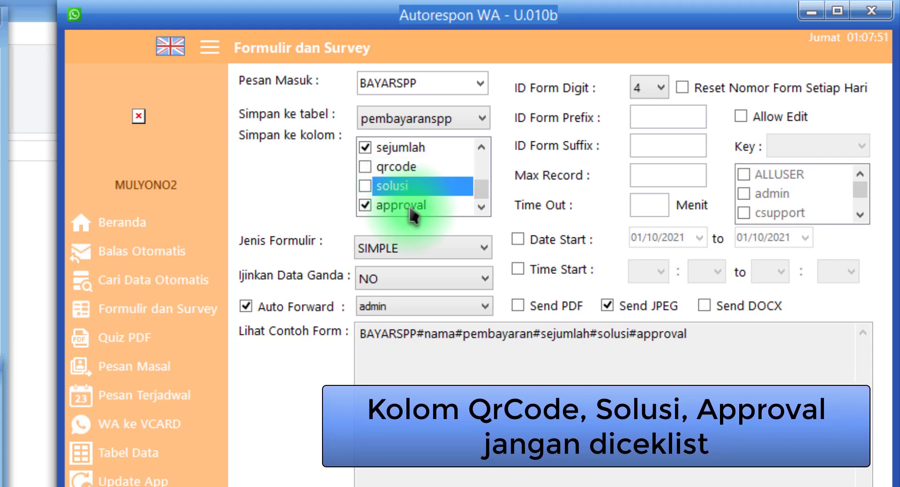
left_click(408, 204)
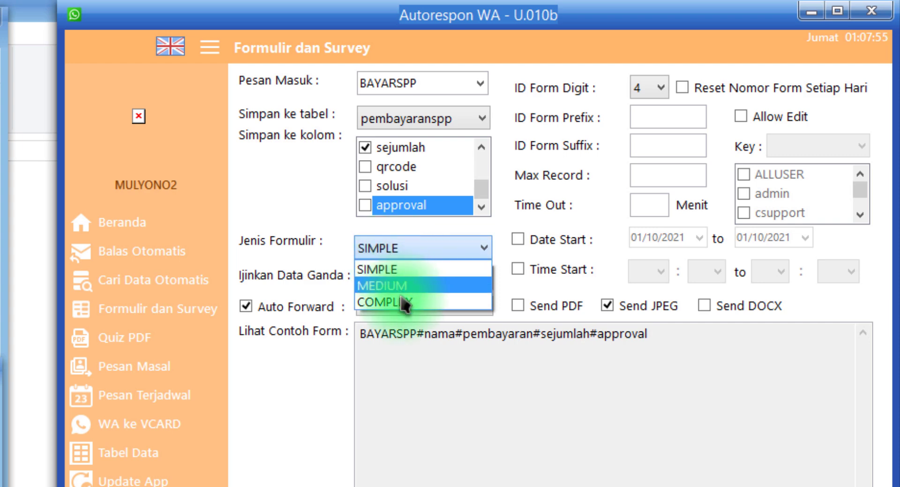
Set the BAYARSPP form type to COMPLEX and allow duplicate data with YES
left_click(401, 296)
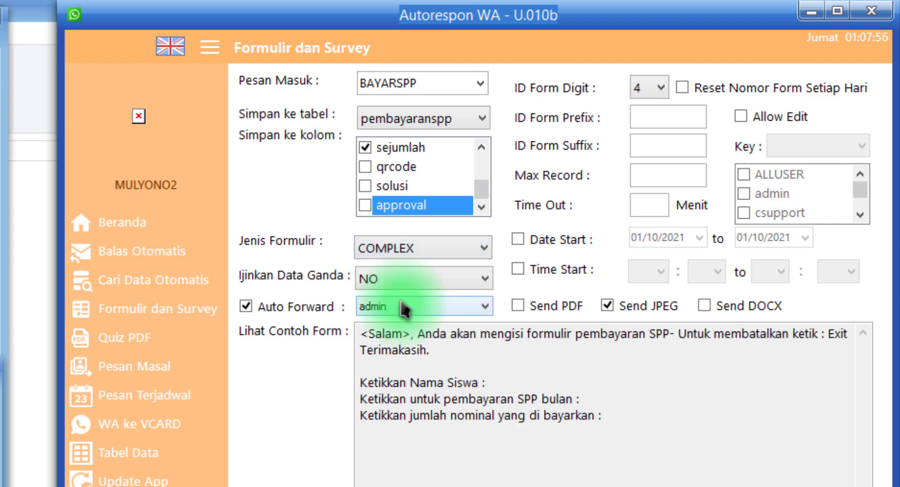
left_click(388, 277)
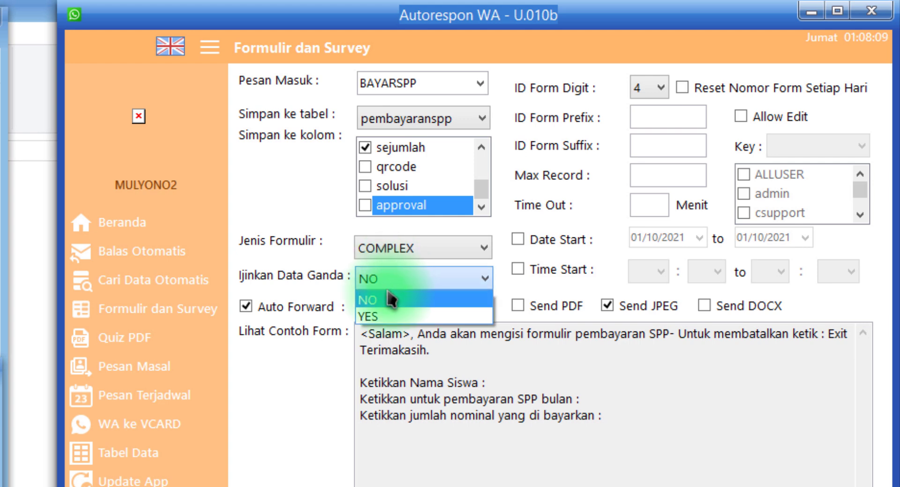
left_click(391, 317)
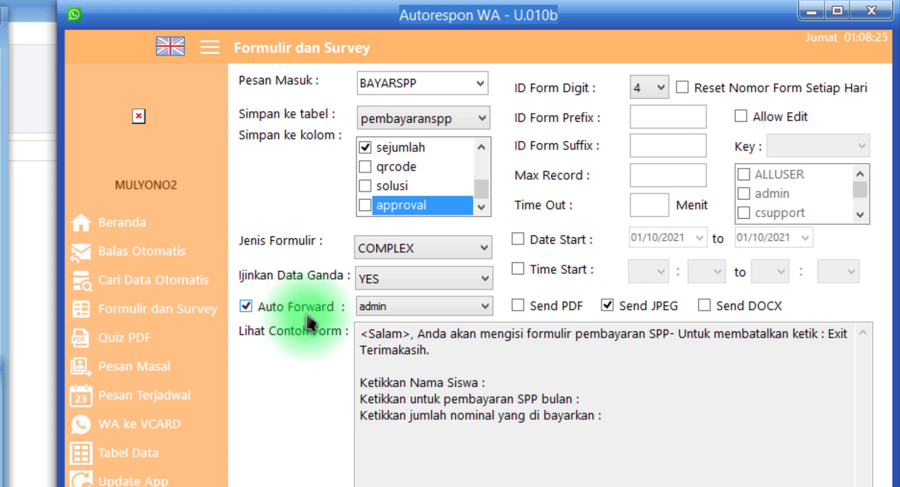
Choose admin as the form's Auto Forward target and 4 as the ID Form Digit
left_click(392, 308)
left_click(398, 325)
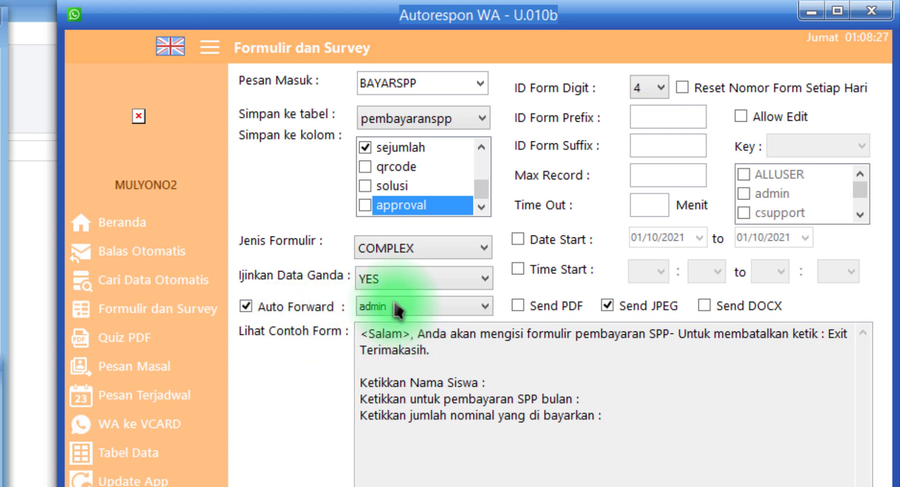
left_click(394, 302)
left_click(395, 326)
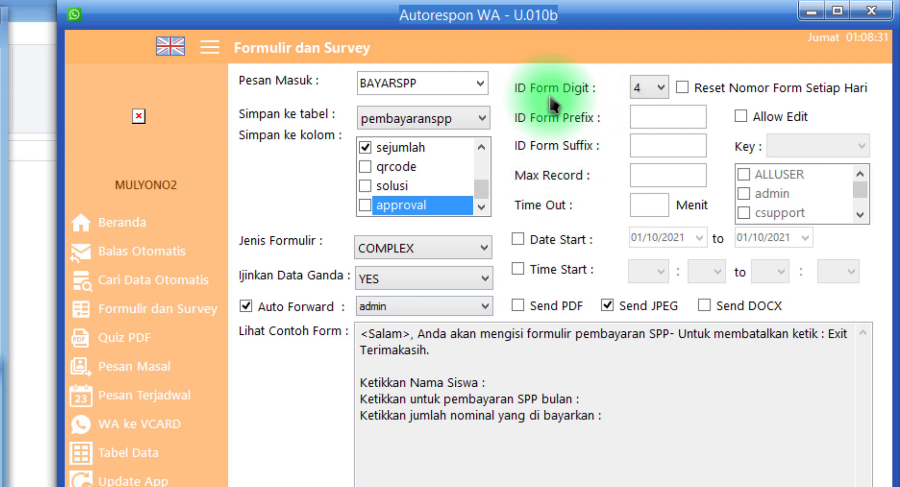
left_click(650, 94)
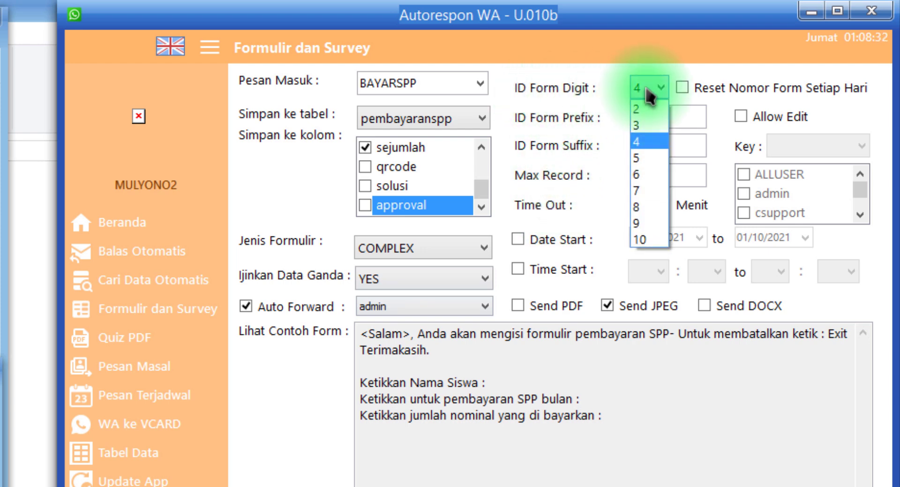
left_click(655, 143)
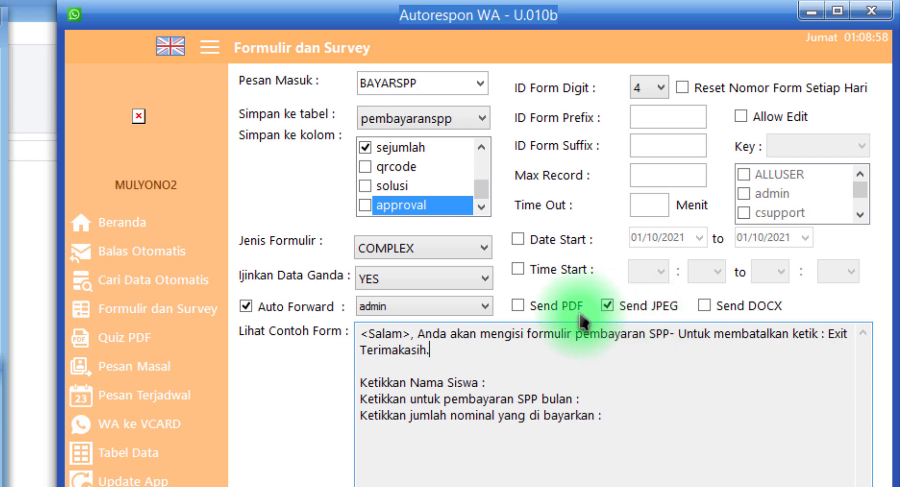
Save the BAYARSPP form request with Send JPEG as its only output format
left_click(561, 307)
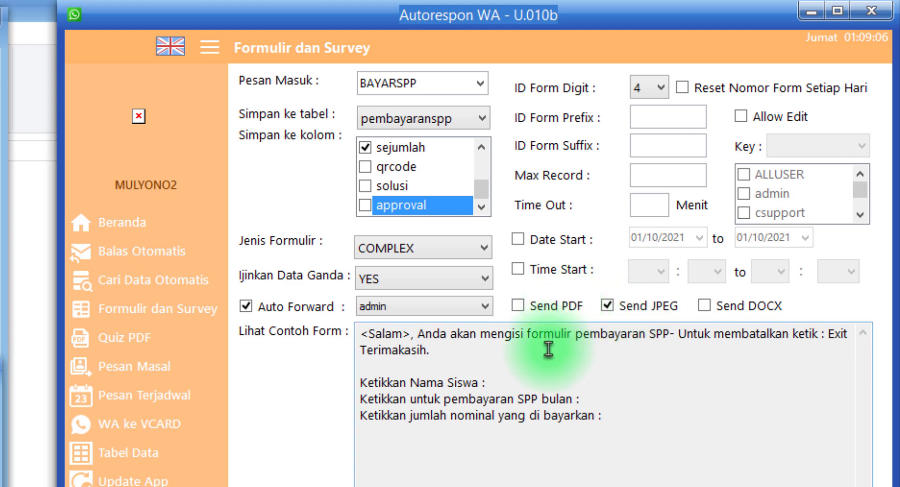
left_click(485, 359)
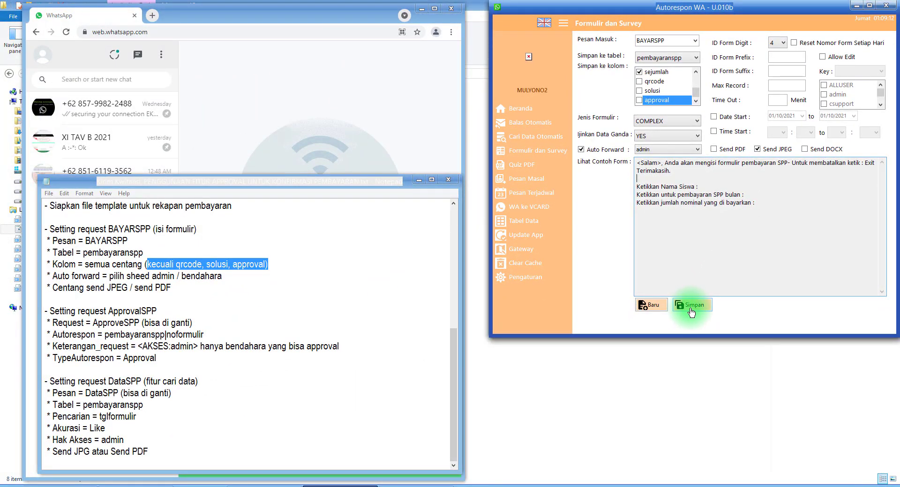
left_click(690, 307)
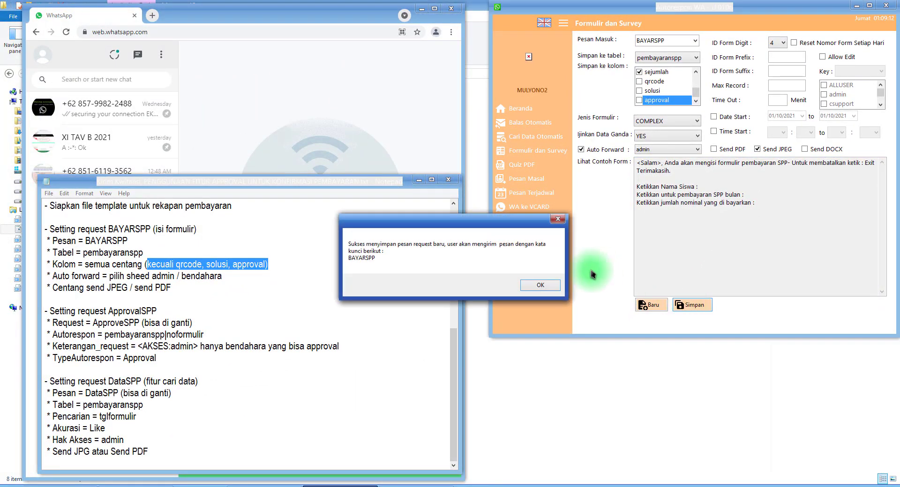
left_click(546, 286)
Reread the DataSPP heading in the notes and start a new Cari Data Otomatis request with incoming message dataspp
left_click(245, 290)
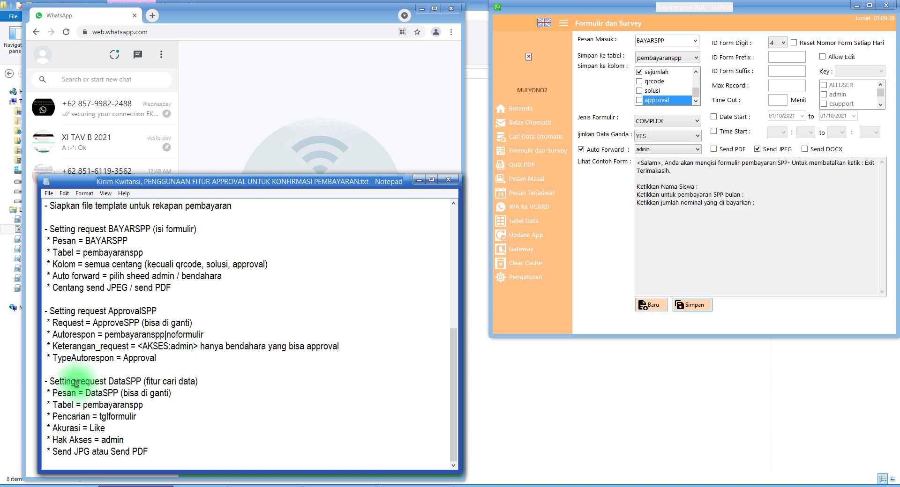
left_click_drag(76, 383, 205, 385)
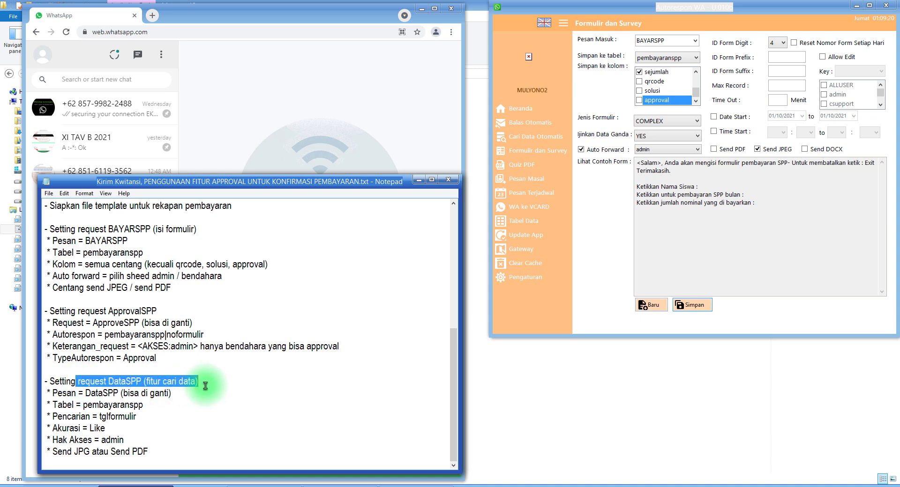
left_click(708, 216)
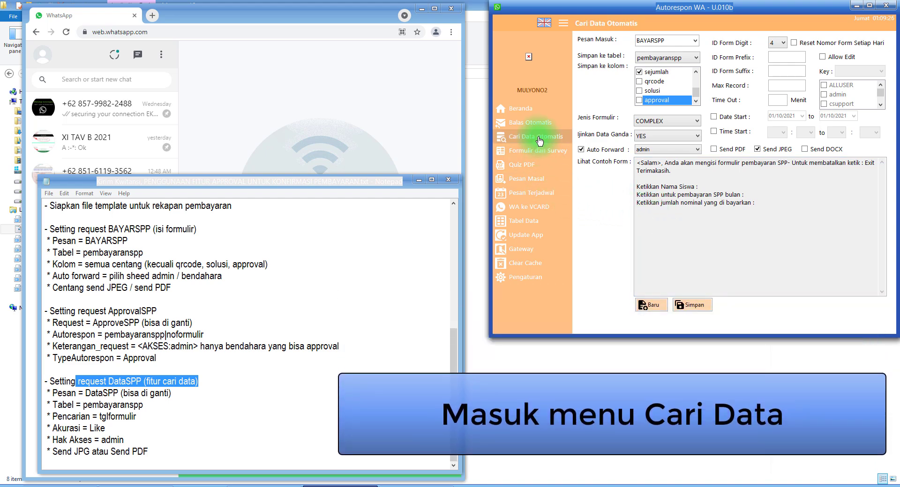
left_click(536, 137)
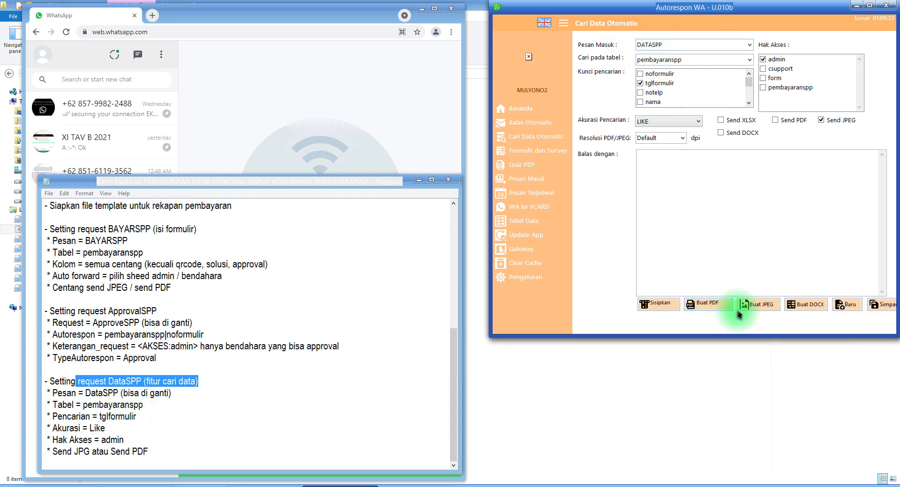
left_click(849, 305)
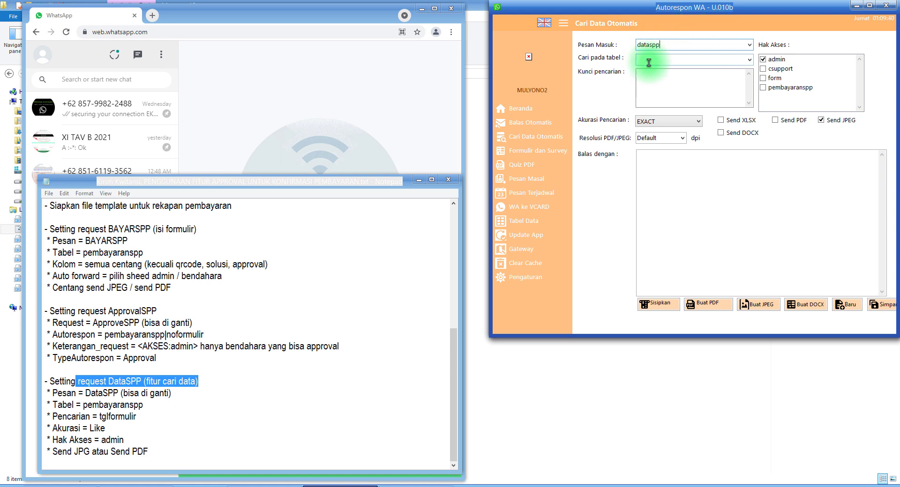
Make the dataspp request search the pembayaranspp table by tglformulir with LIKE accuracy
left_click(736, 60)
left_click(680, 102)
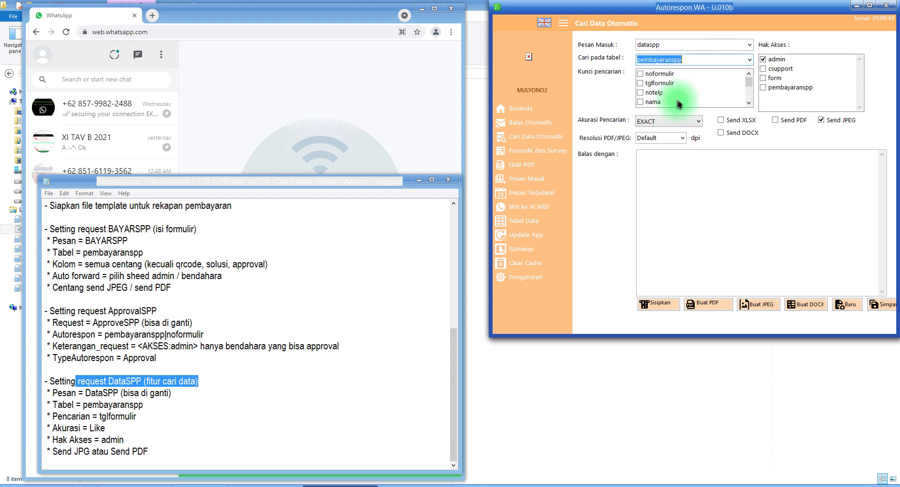
left_click(657, 85)
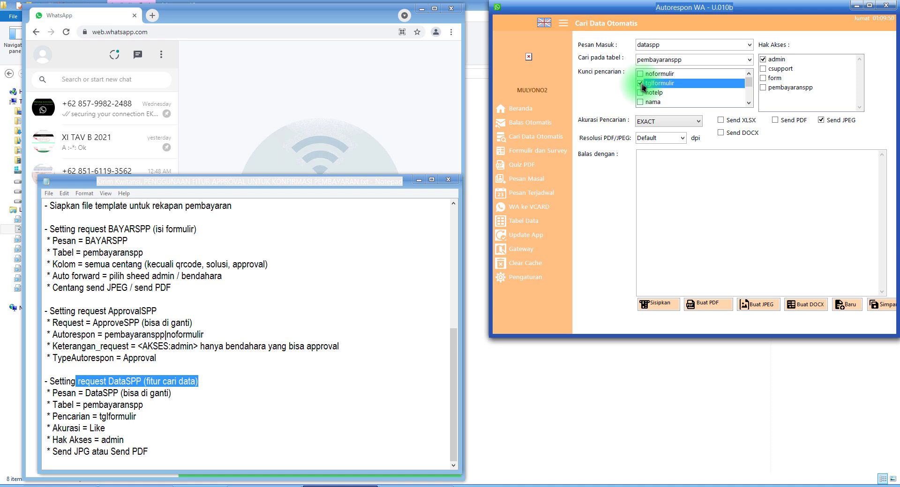
left_click(660, 123)
left_click(652, 140)
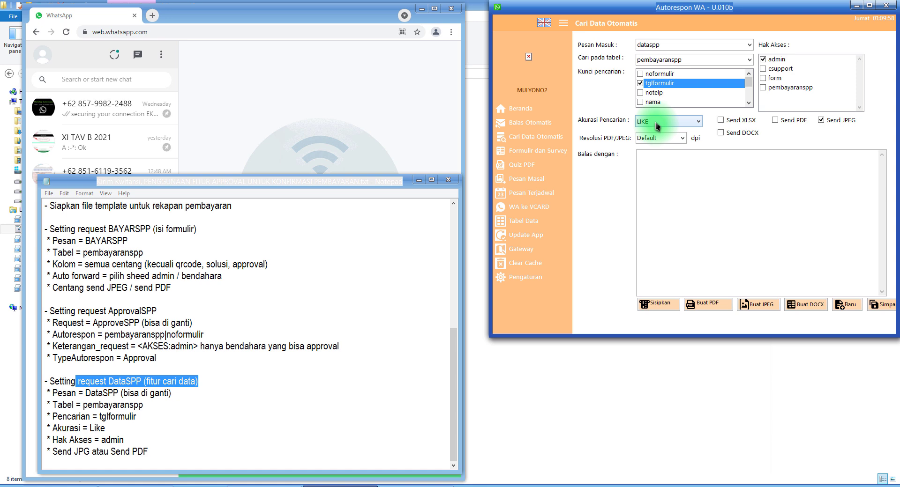
Save the dataspp request with admin access rights, Send XLSX as its only output format and "-" as the reply text
left_click(777, 60)
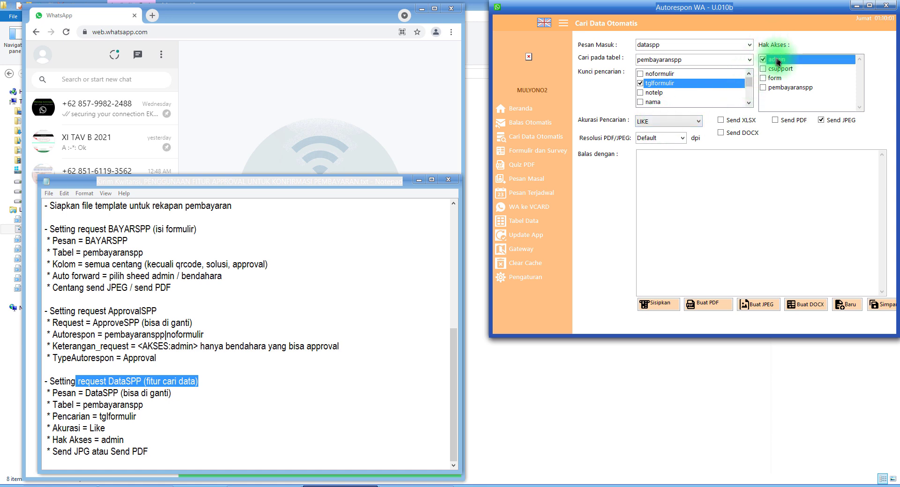
double_click(665, 45)
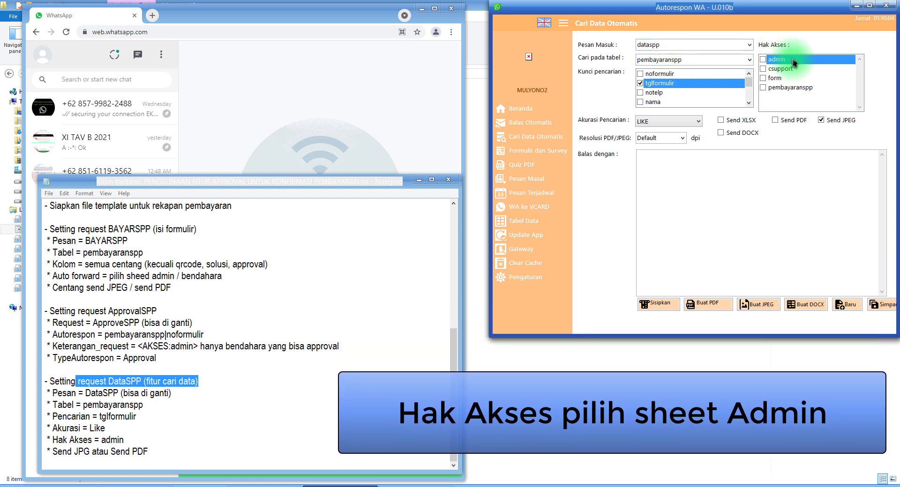
left_click(785, 61)
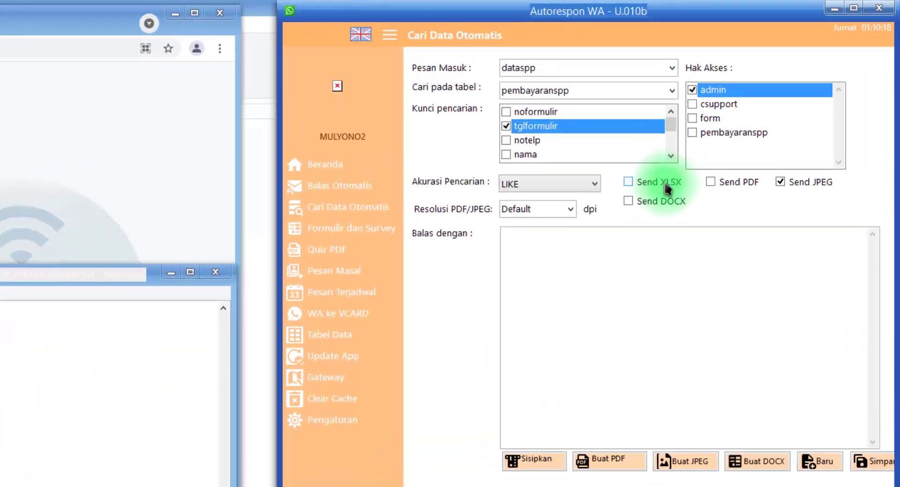
left_click(747, 125)
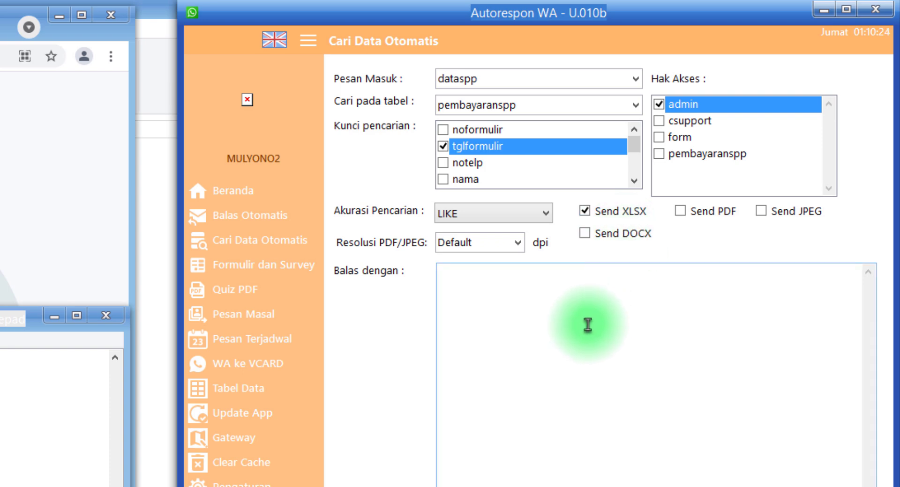
left_click(547, 304)
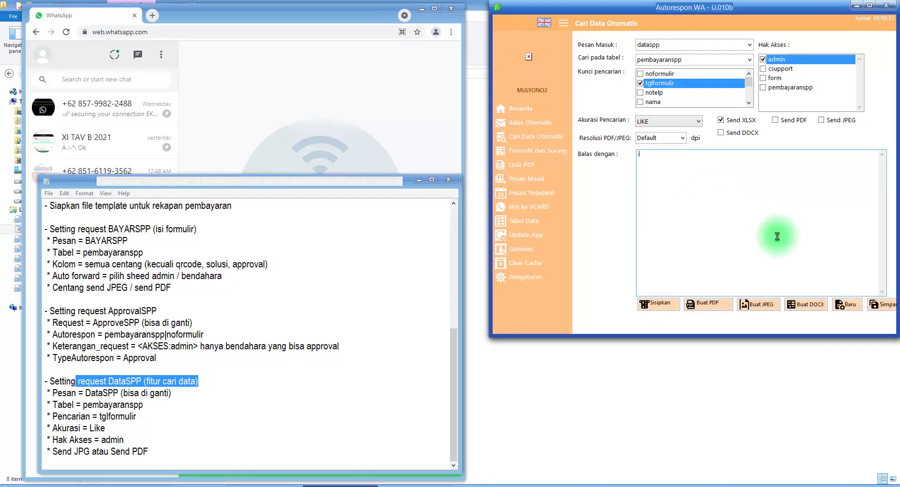
left_click(882, 305)
Reread the approval notes from the payment flow down to the DataSPP request settings
left_click(532, 282)
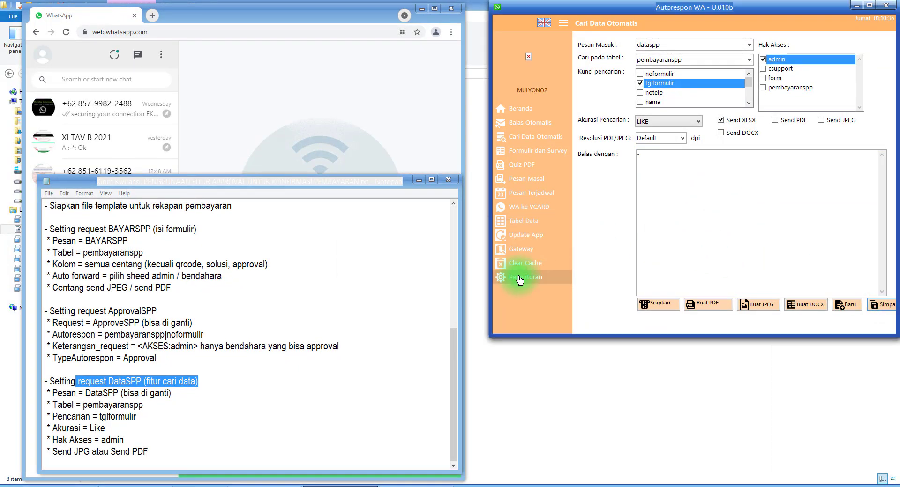
left_click(171, 416)
scroll(171, 416, "up", 5)
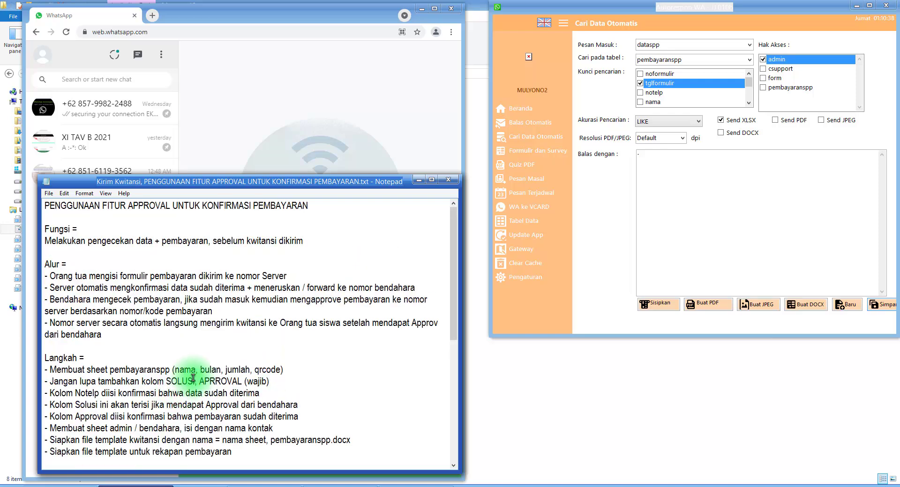
scroll(207, 391, "down", 5)
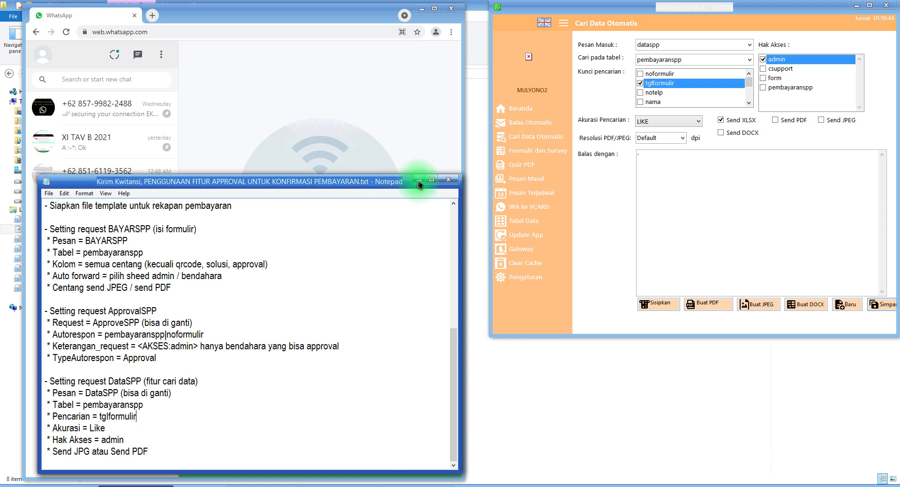
Reopen the BAYARSPP form settings and move the notes window behind them so that WhatsApp Web is uncovered
left_click(525, 151)
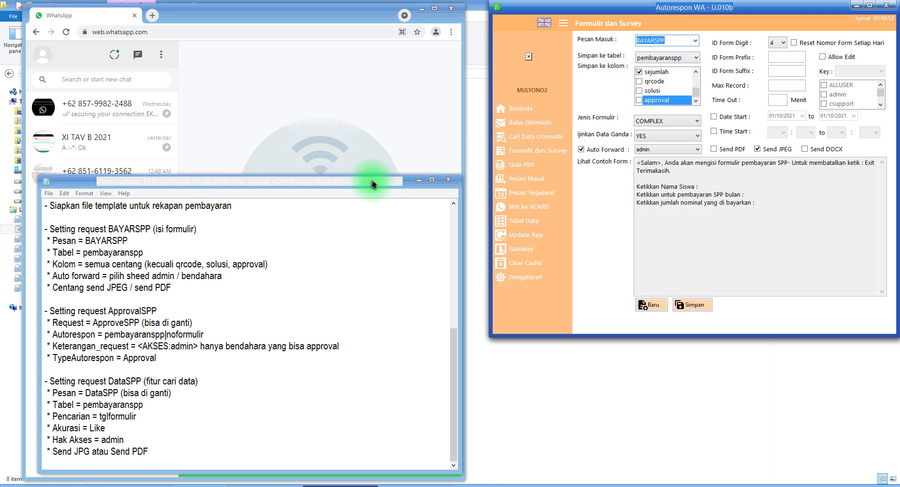
left_click_drag(371, 183, 791, 187)
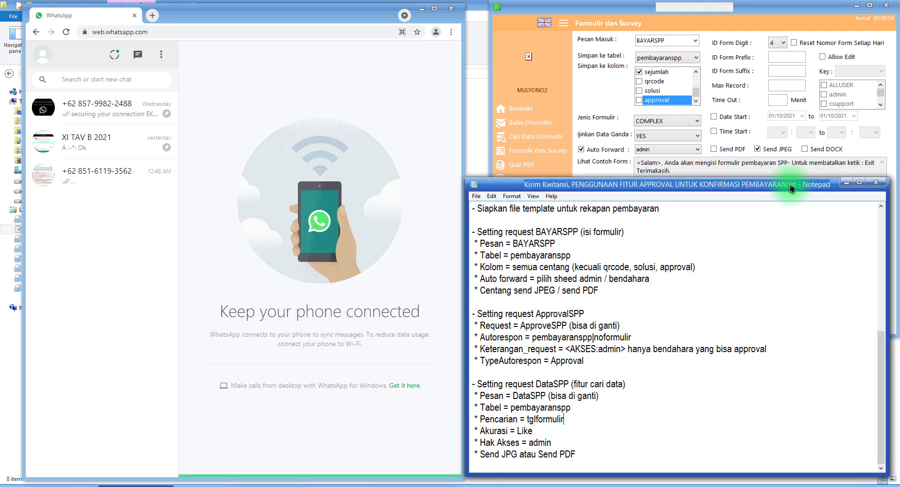
left_click(711, 167)
left_click(669, 40)
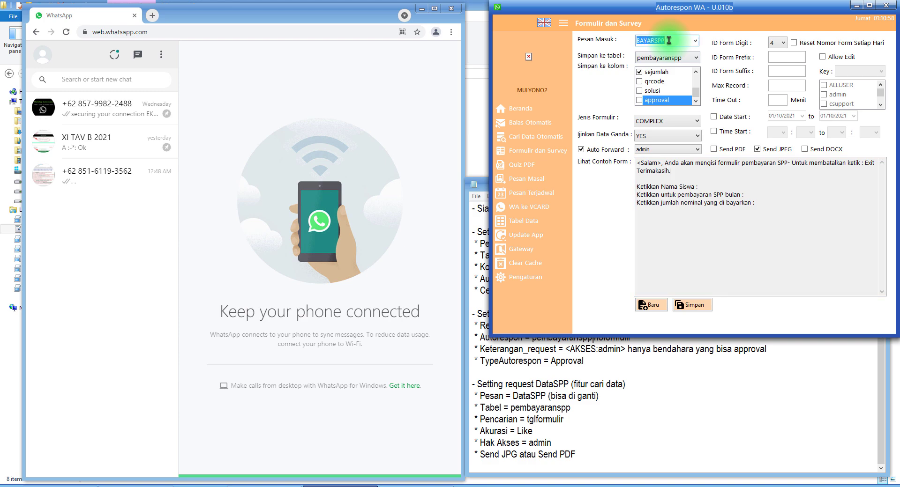
left_click(694, 223)
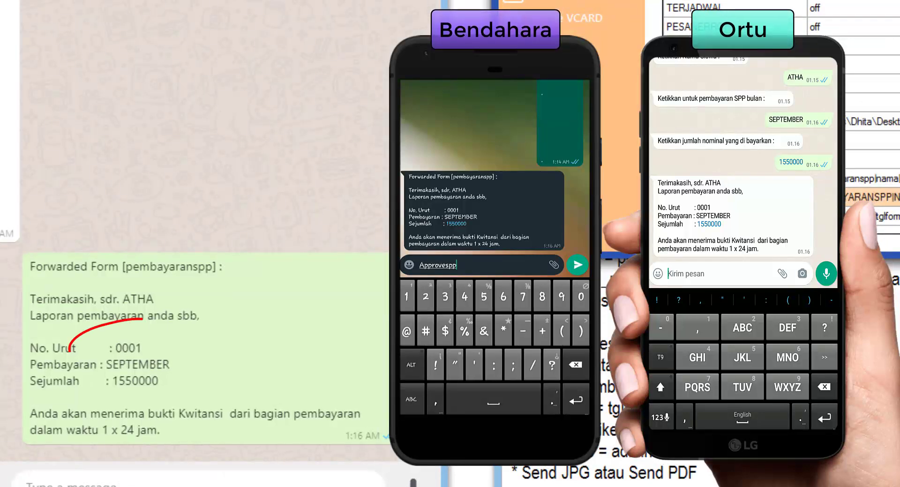
Complete the approval command for form 0001 in the treasurer's chat as Approvespp#0001#
type("#0")
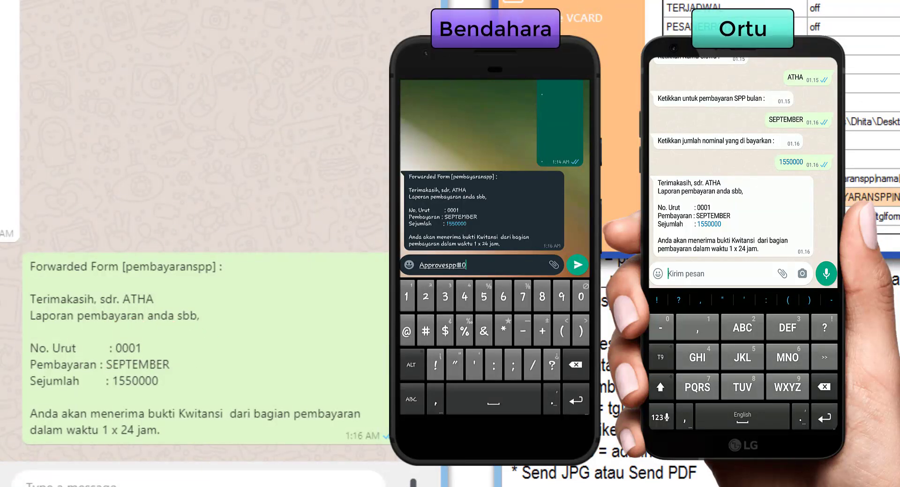
type("001#")
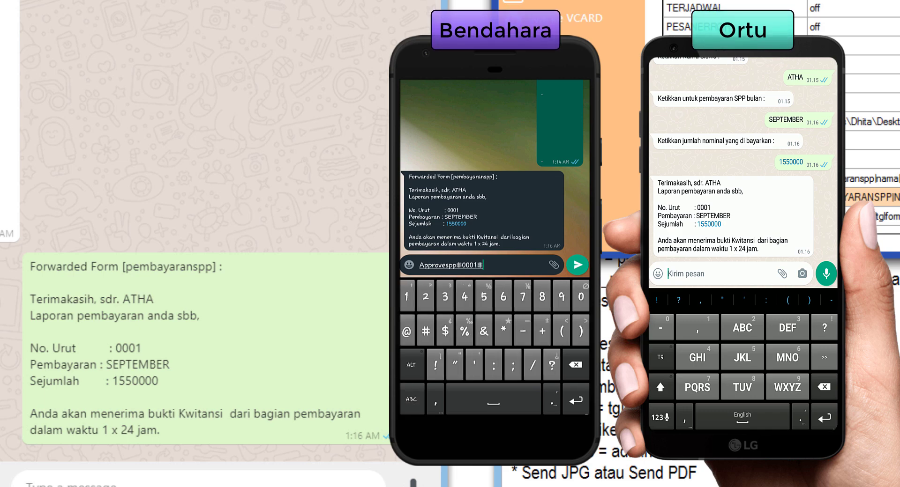
left_click(411, 399)
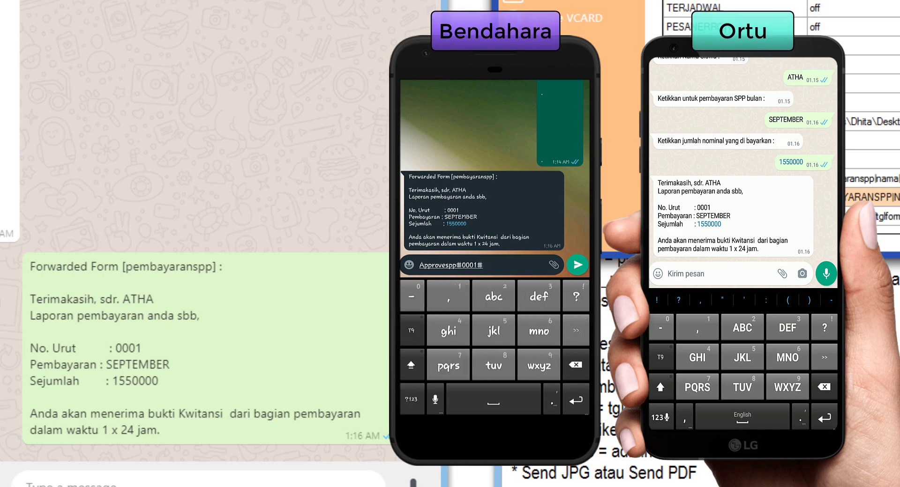
left_click(483, 265)
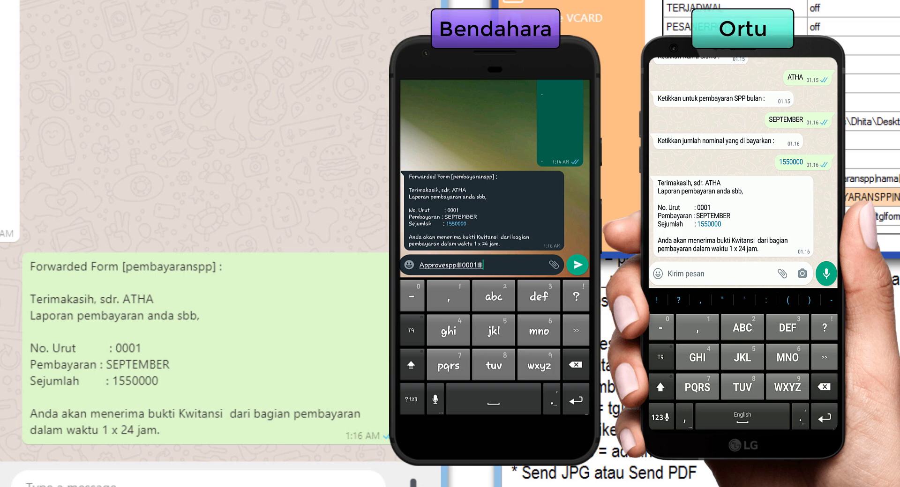
Add the note "Trimakasih, dana sudah kami terima." to the treasurer's approval command and send it
type("Tri")
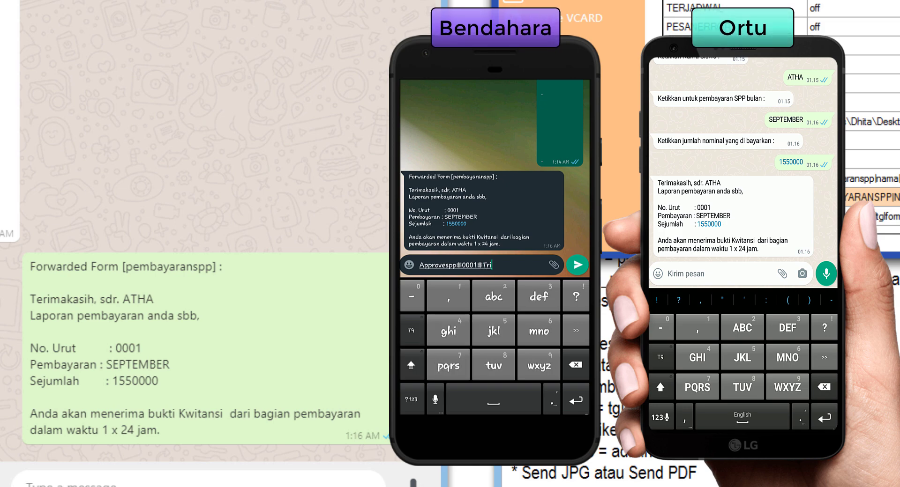
type("makasg")
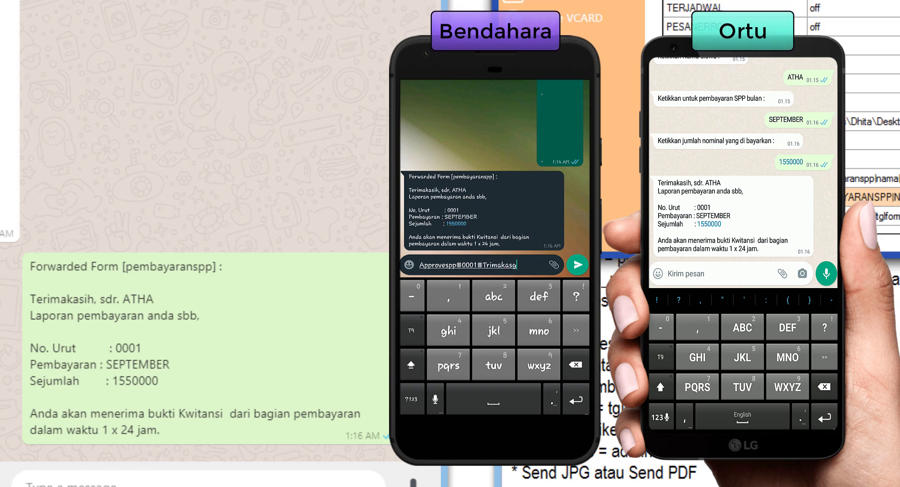
key("BackSpace")
type("ih,tda")
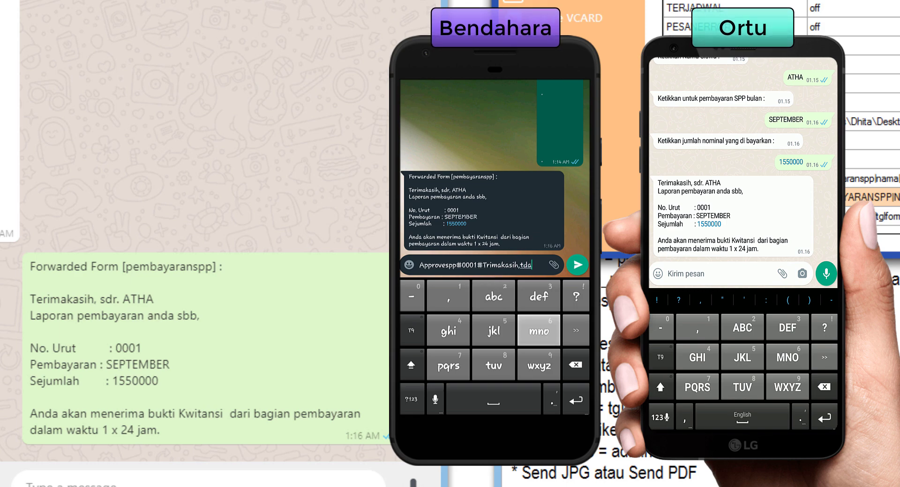
key("BackSpace")
key("BackSpace")
key("BackSpace")
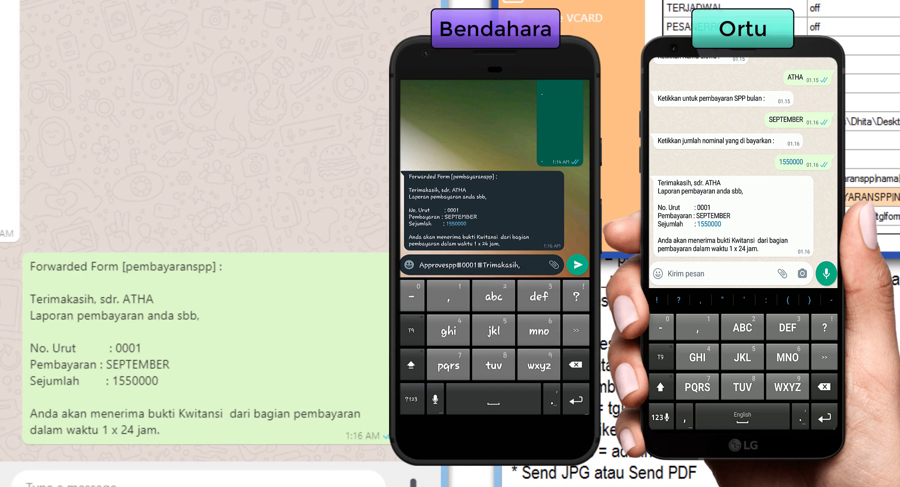
type("dana p")
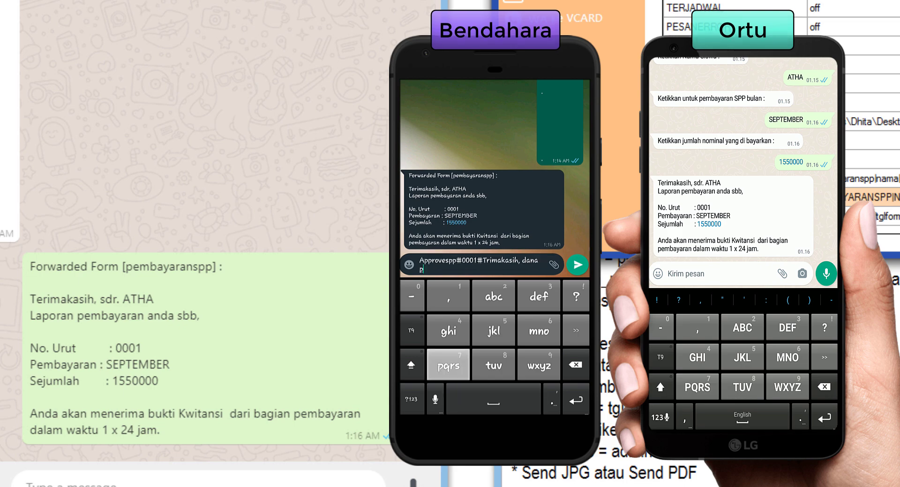
key("BackSpace")
type("sudah kam")
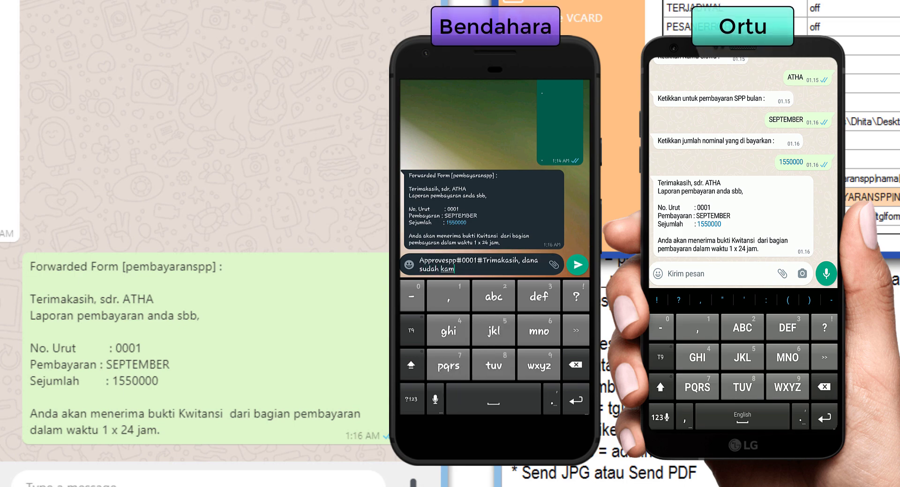
type("i terh")
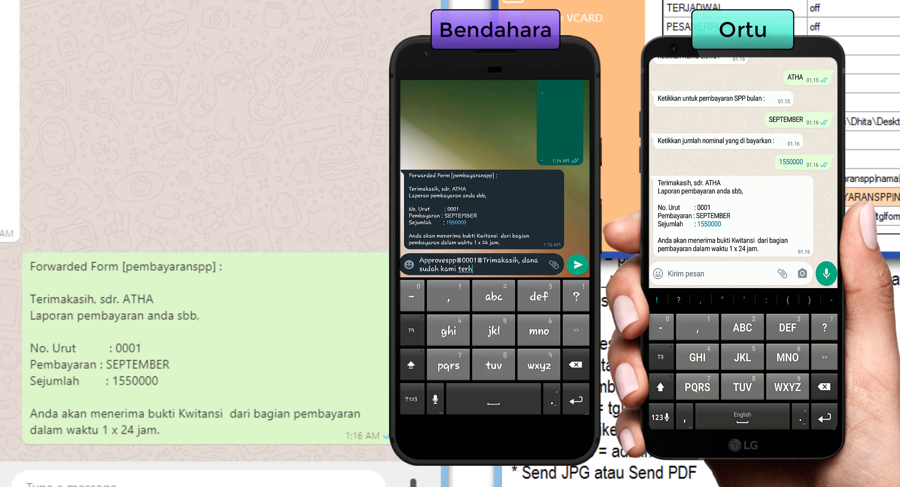
type("ima.")
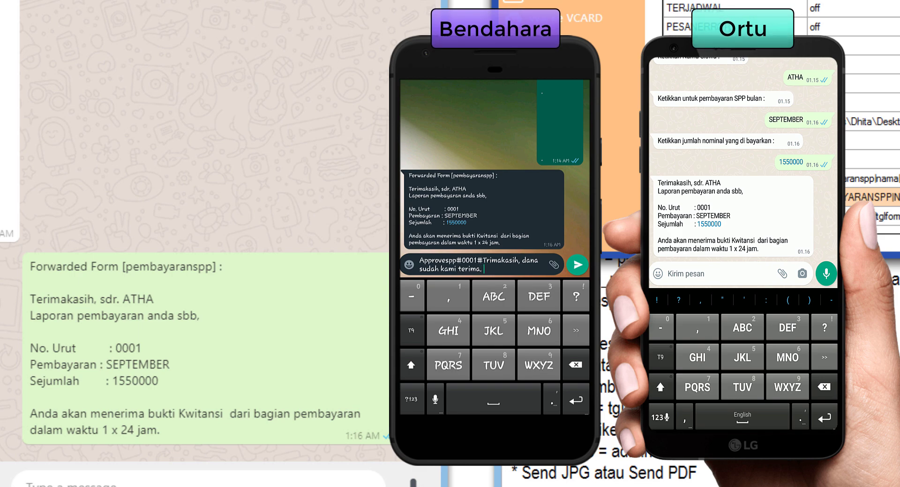
key("BackSpace")
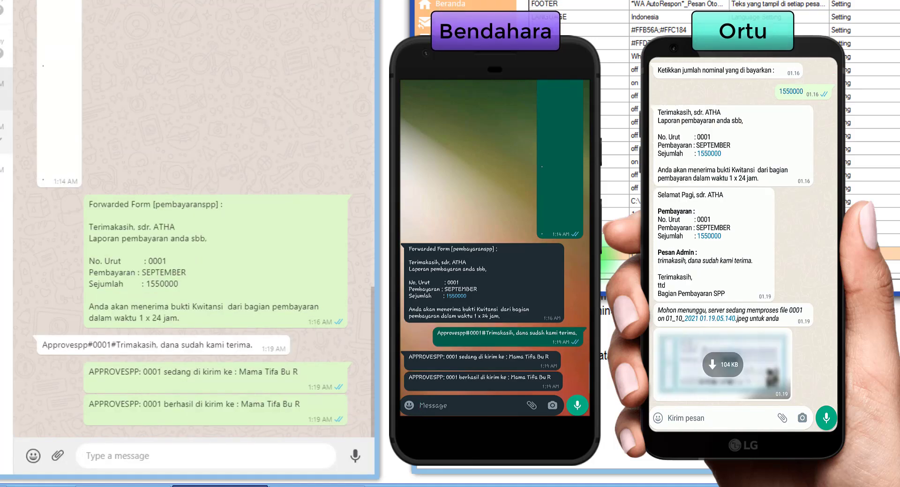
left_click(2, 133)
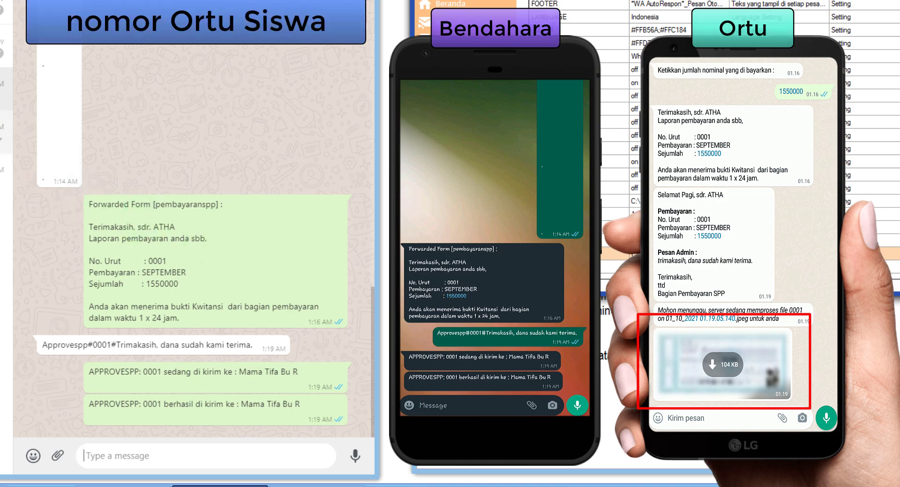
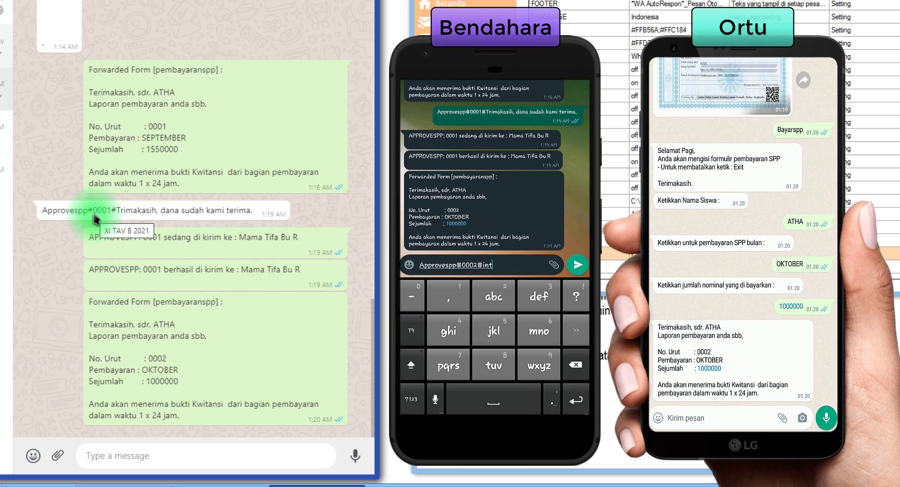
Mark form 0002 as rejected in the treasurer's command with "invalid, dana tdak masuk" following Approvespp#0002#
type("alid")
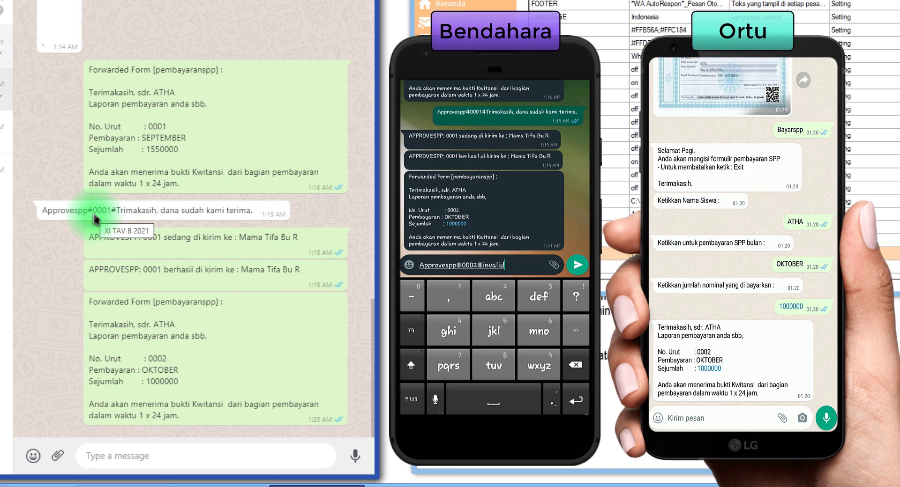
type(",")
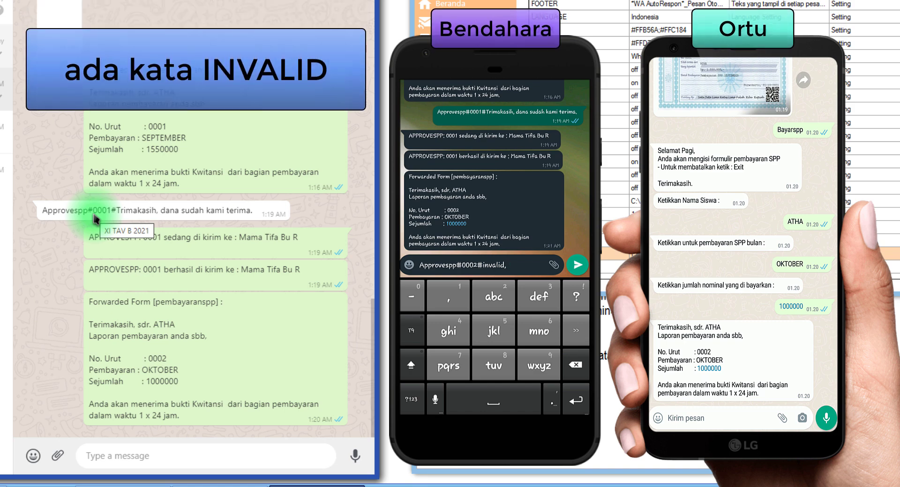
type(" dana tda")
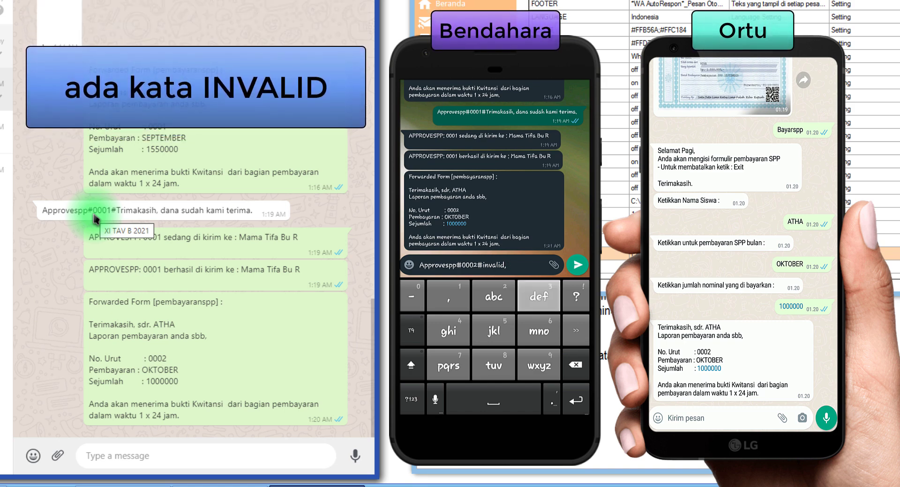
type("k")
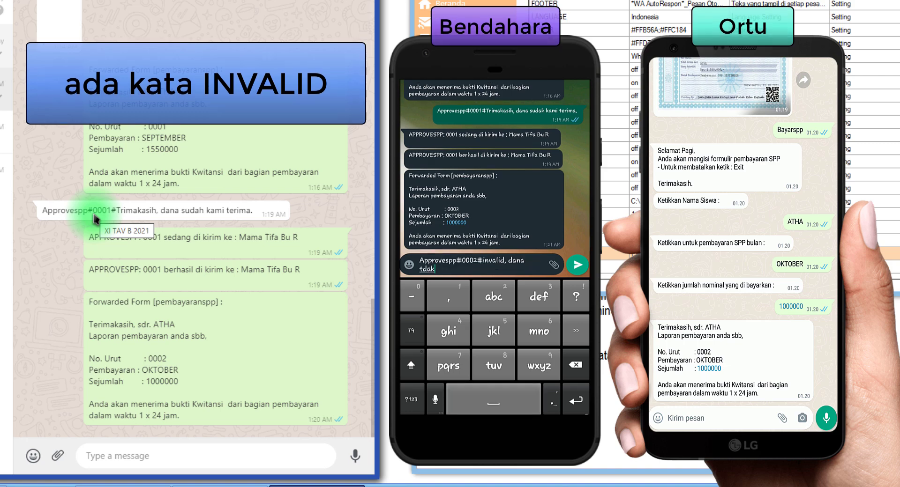
type(" masuk")
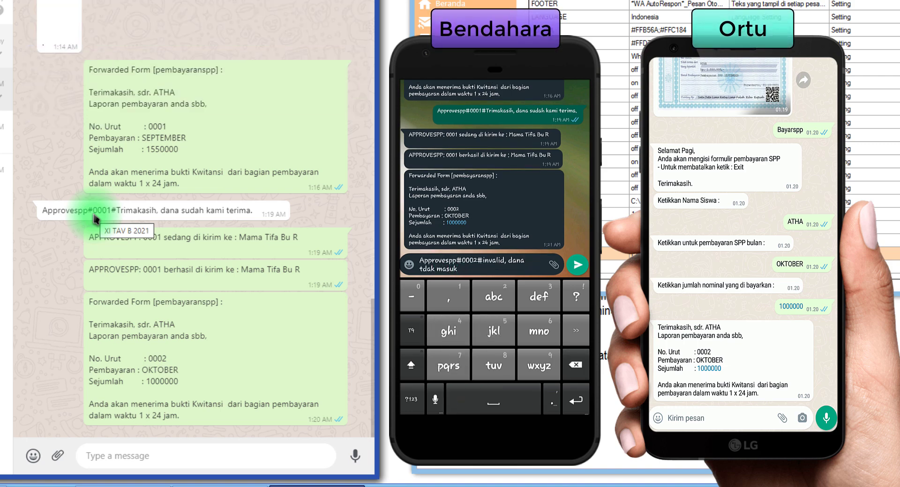
Extend the rejection note for form 0002 with the recheck request ", mhon dicek kembali,"
type(", mhom")
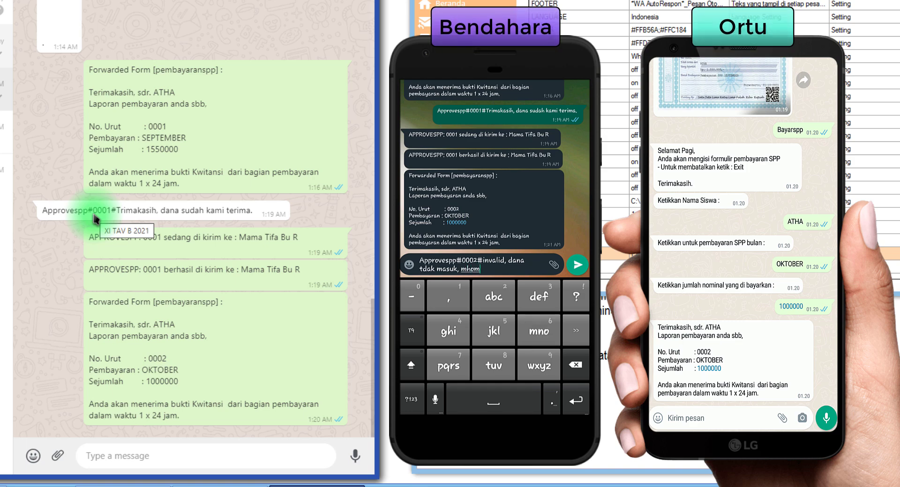
key("BackSpace")
type("n dicej")
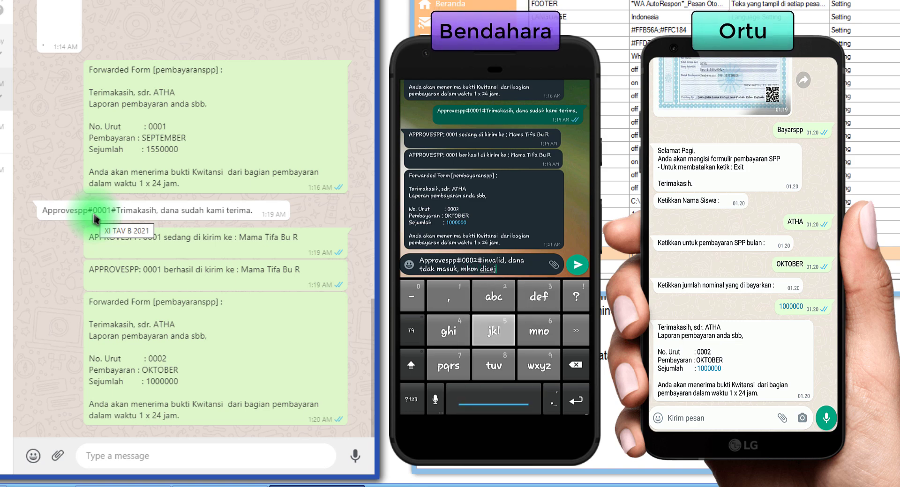
type(" kema")
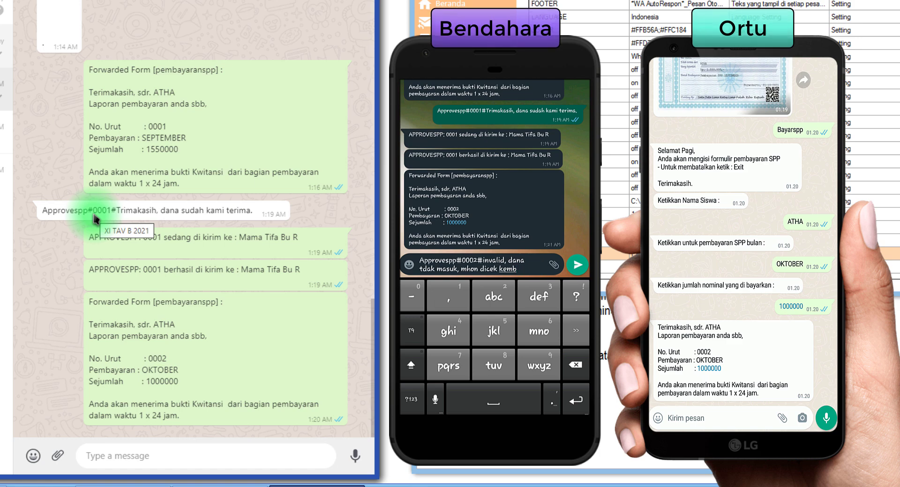
type("ali, j")
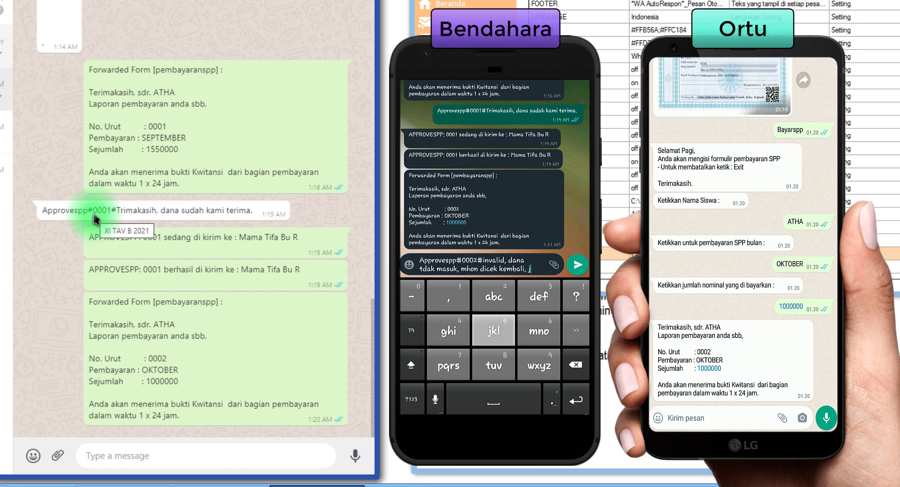
key("BackSpace")
Continue the rejection note with "kalau sudah mhon mengsi"
type("kalo p")
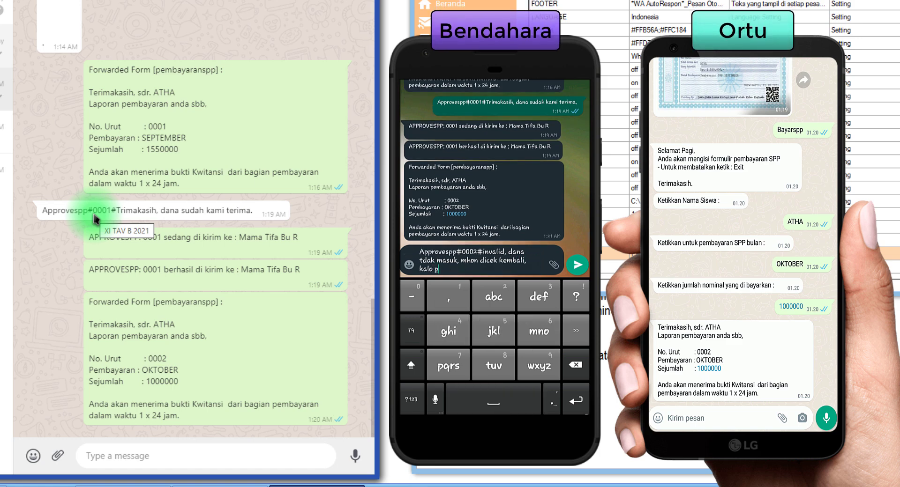
key("BackSpace")
key("BackSpace")
type("au st")
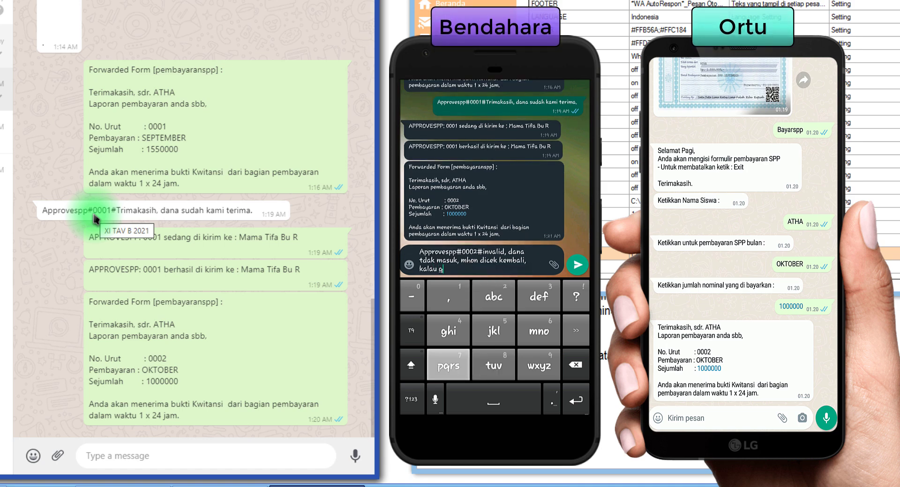
type("udah mho")
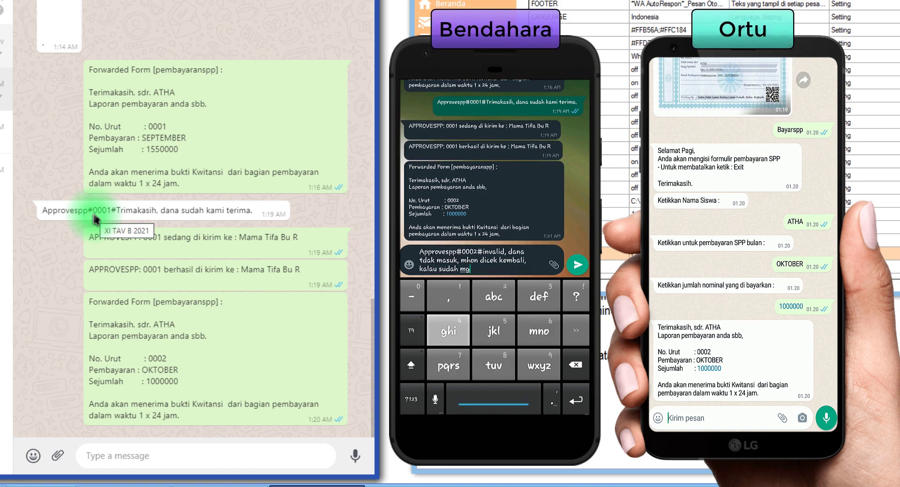
type("n mgem")
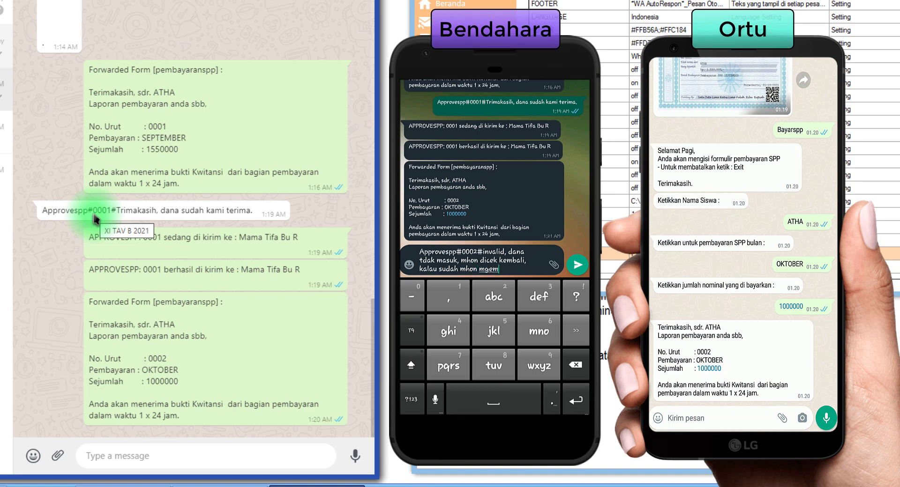
key("BackSpace")
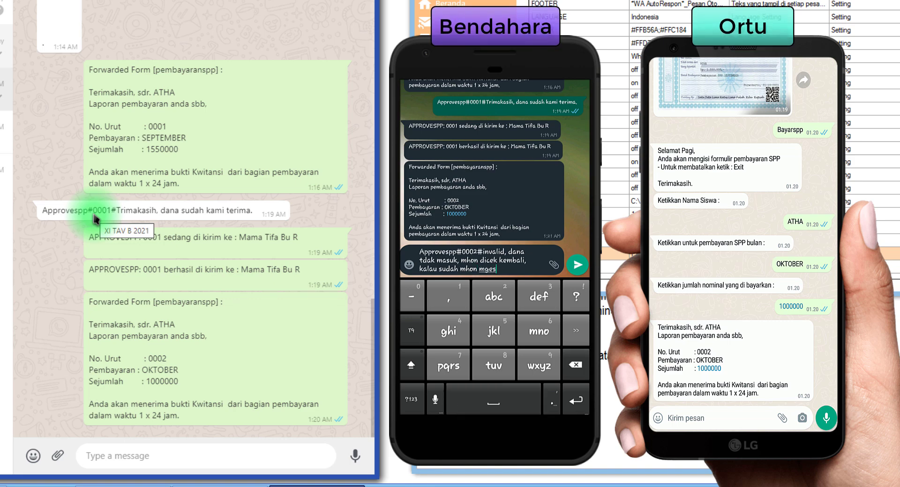
key("BackSpace")
key("BackSpace")
type("engq")
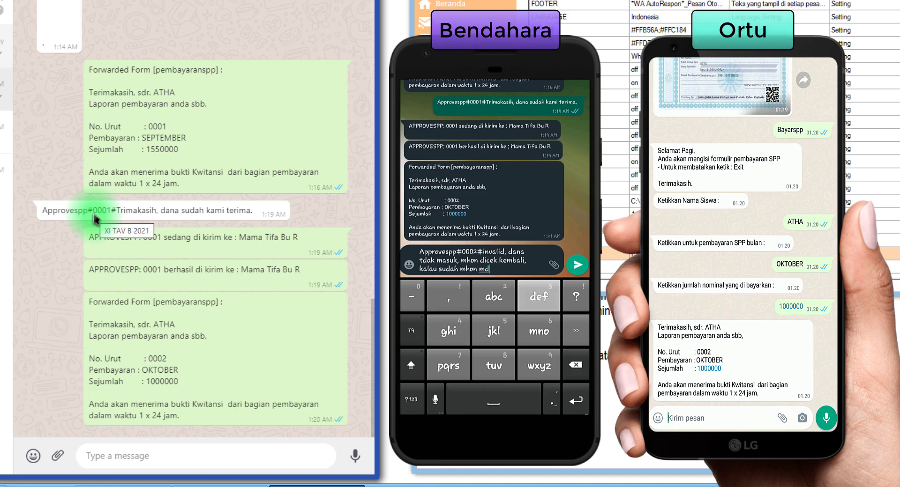
type("i")
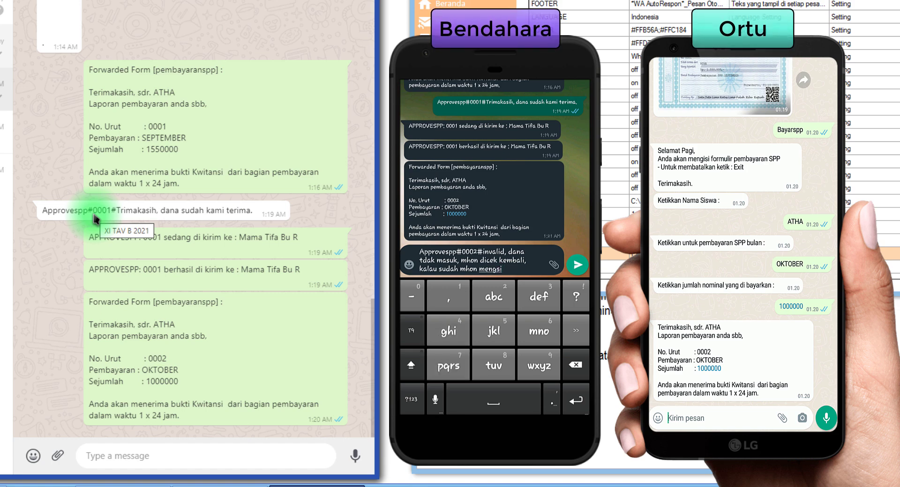
Finish the rejection note with "formulir lg" and place the text cursor directly after the word "invalid"
type(" formtj")
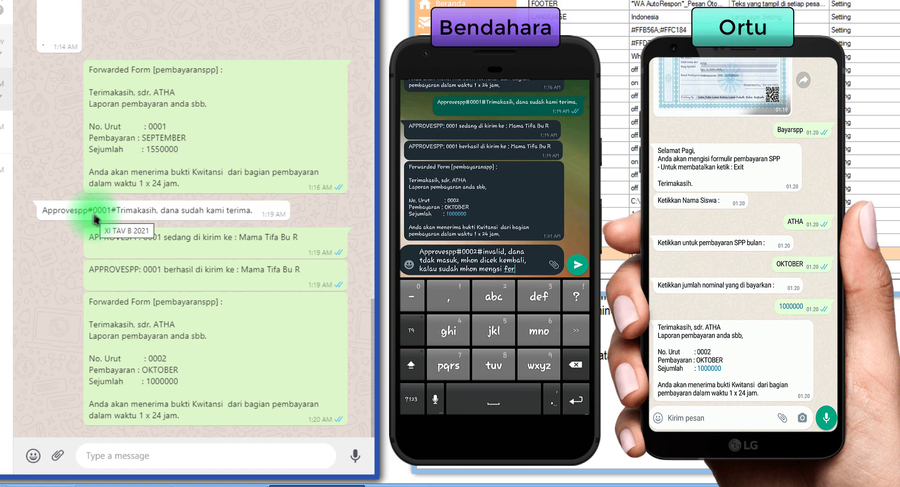
key("BackSpace")
key("BackSpace")
type("uj")
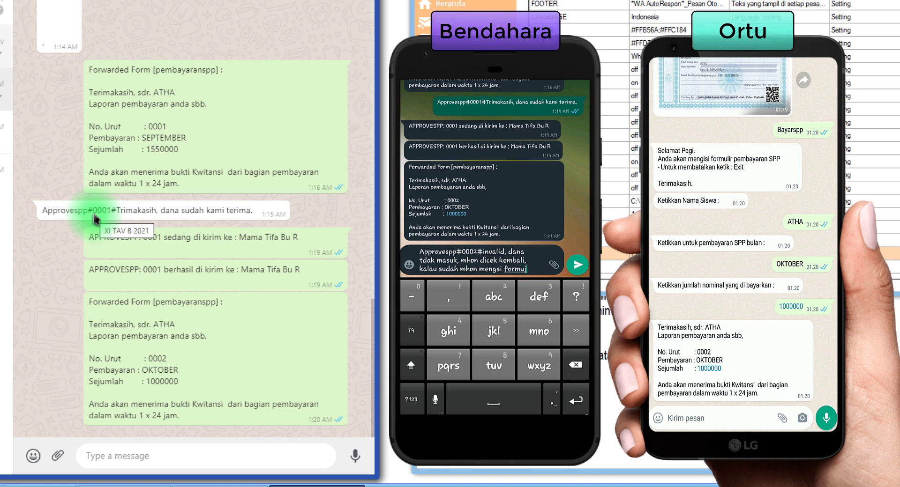
key("BackSpace")
type("lip")
key("BackSpace")
type("r la")
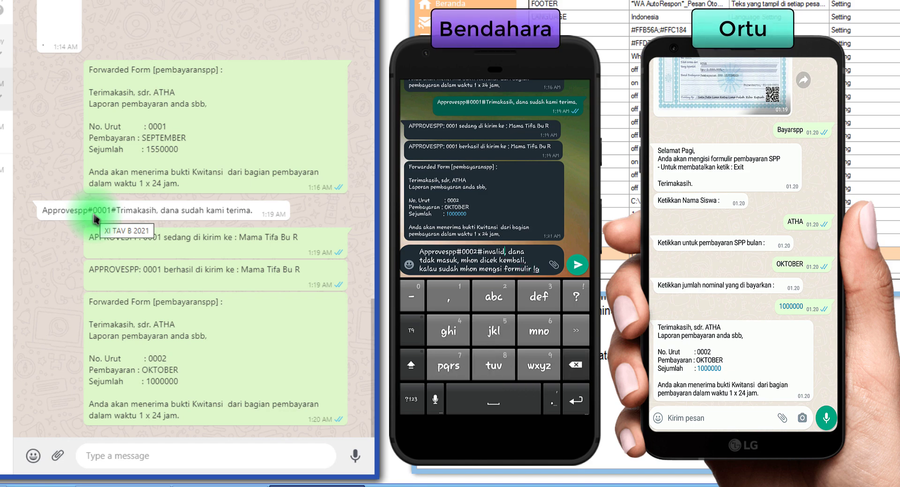
left_click(505, 261)
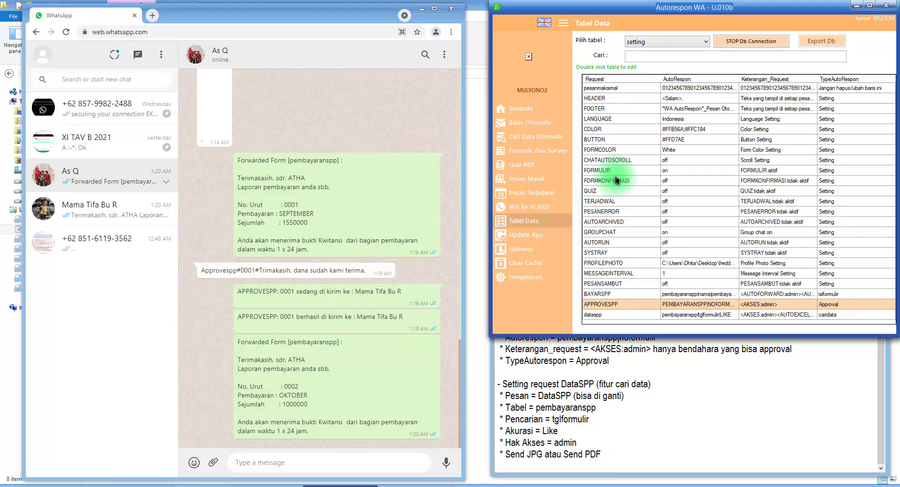
Show the pembayaranspp table in Autorespon WA and inspect the records of forms 0001 and 0002
left_click(652, 42)
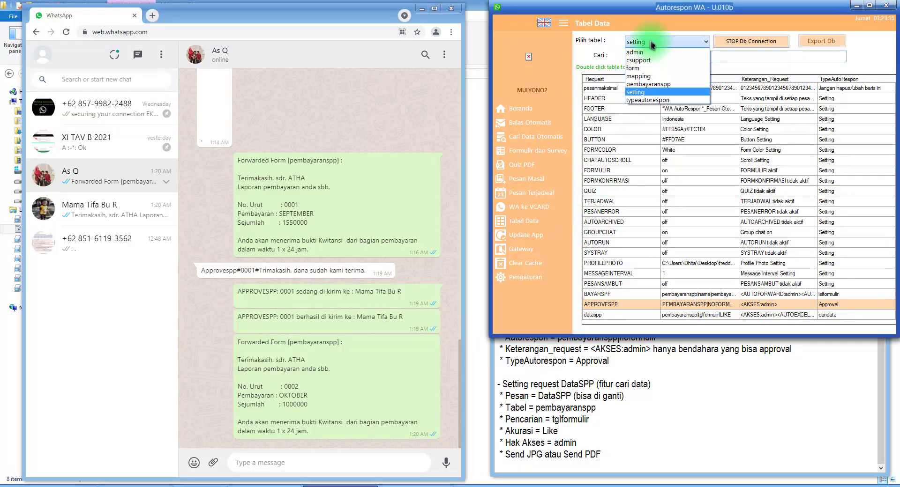
left_click(652, 85)
left_click(668, 100)
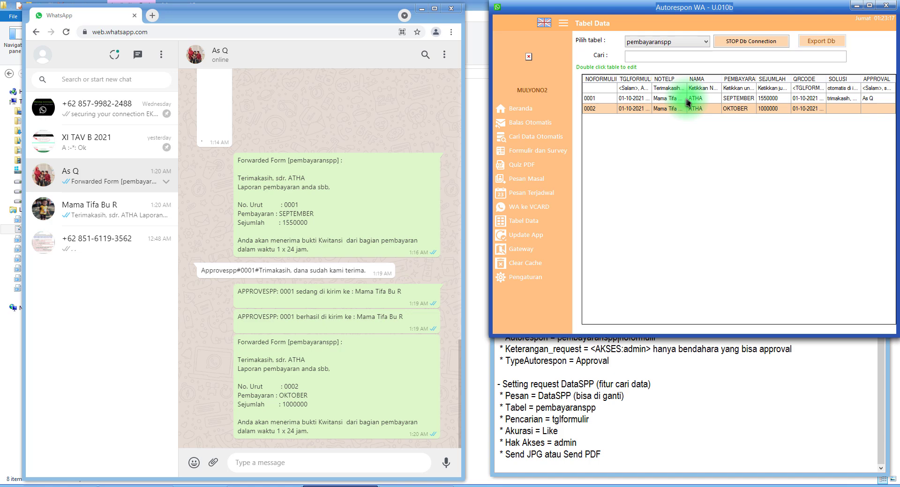
left_click(664, 110)
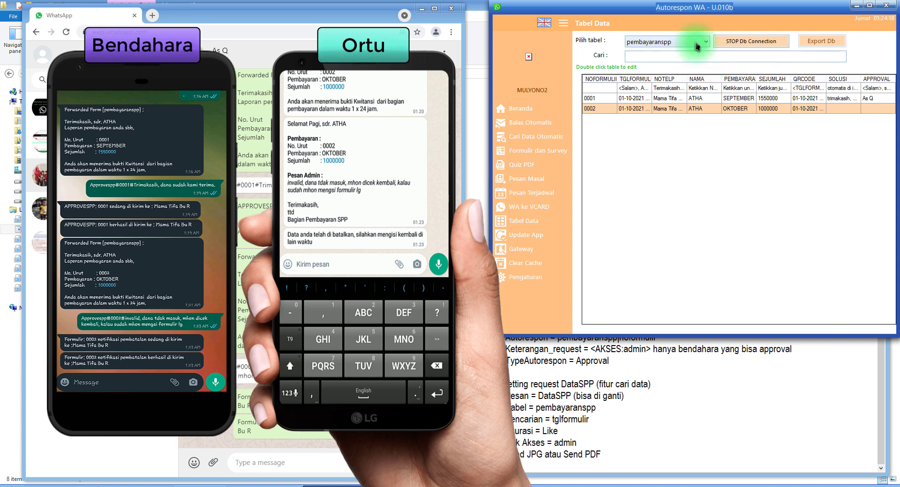
Reload the pembayaranspp table and check the row that held the rejected form 0002
left_click(697, 45)
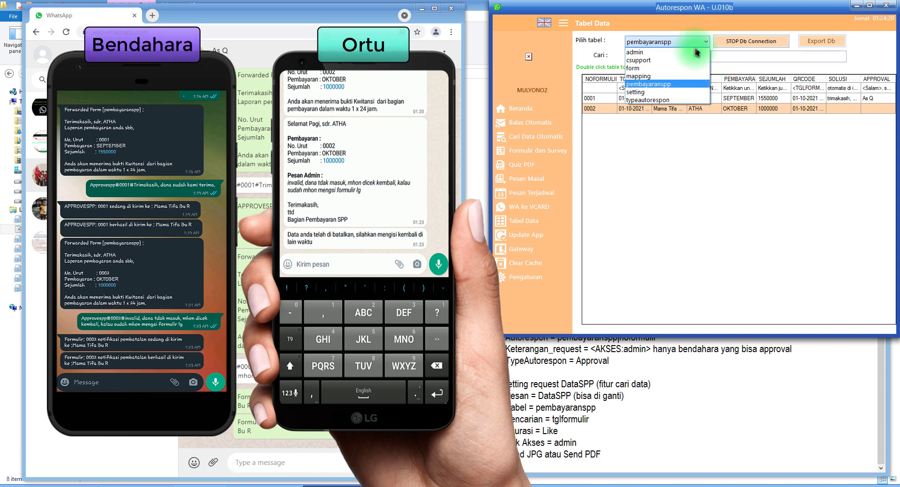
left_click(682, 90)
left_click(599, 112)
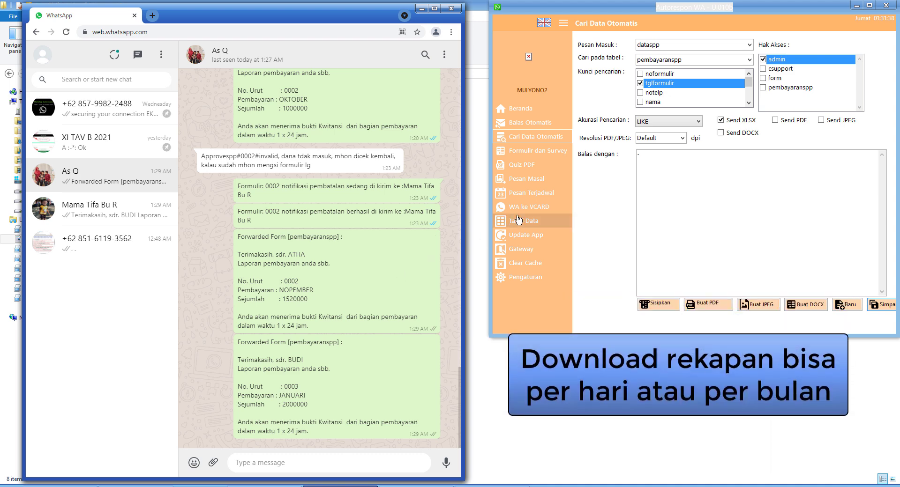
Review the dataspp request's automatic data search settings, including its search key, send format and reply text
left_click(553, 139)
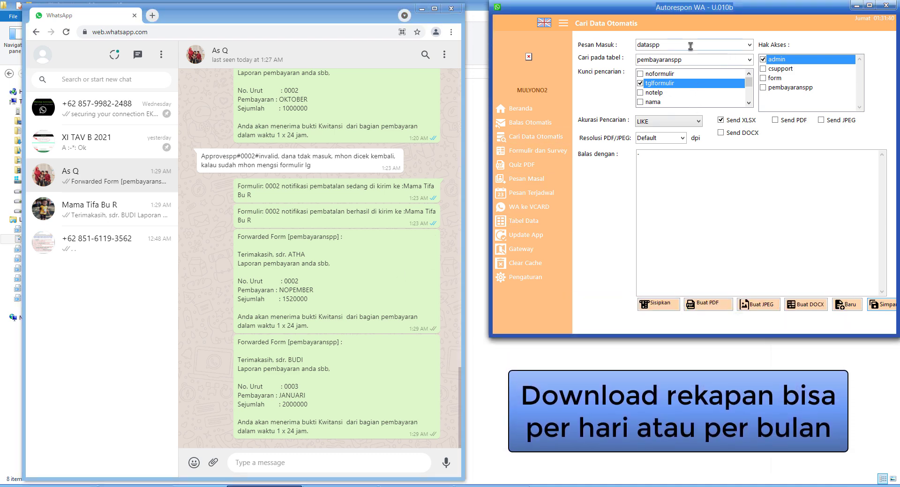
left_click(668, 45)
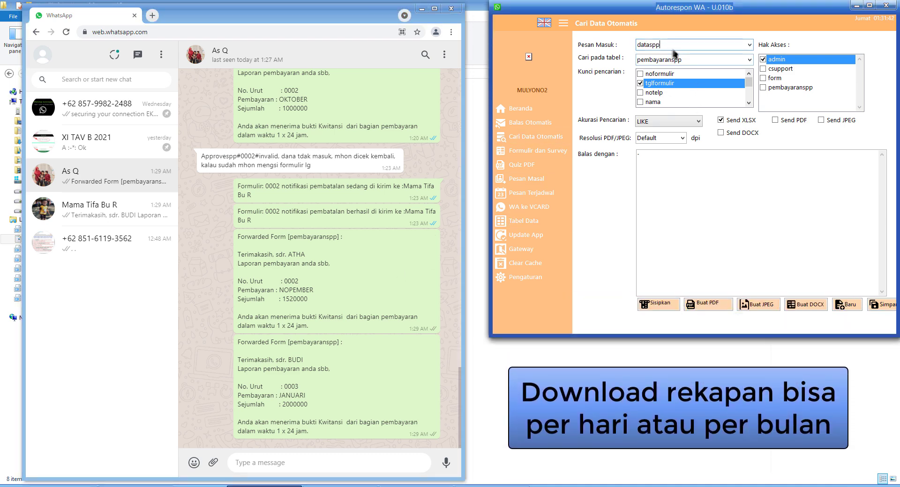
scroll(722, 61, "down", 1)
scroll(773, 80, "up", 1)
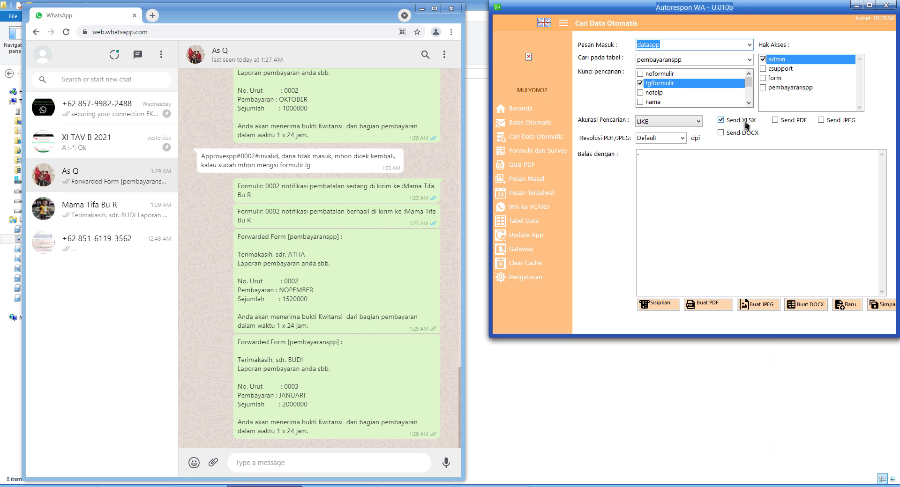
left_click(694, 180)
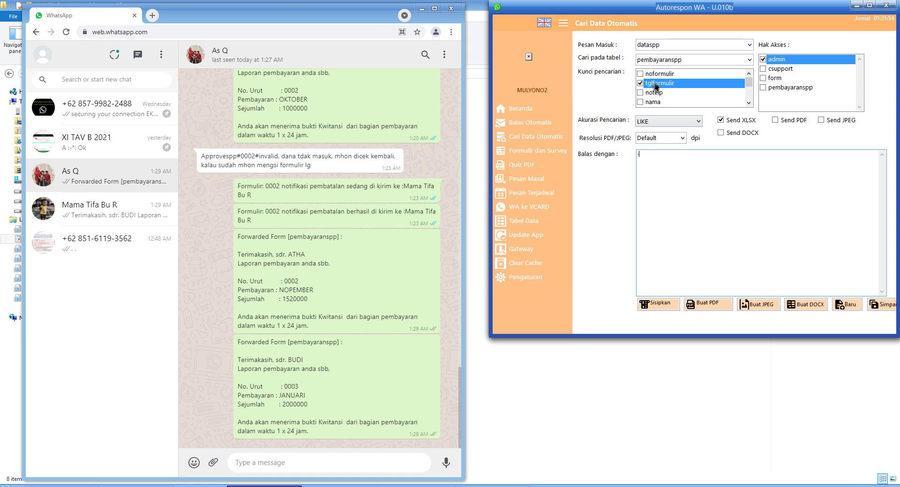
Return to the table data, reload pembayaranspp and look through the form numbers 0001, 0002 and 0003
left_click(539, 222)
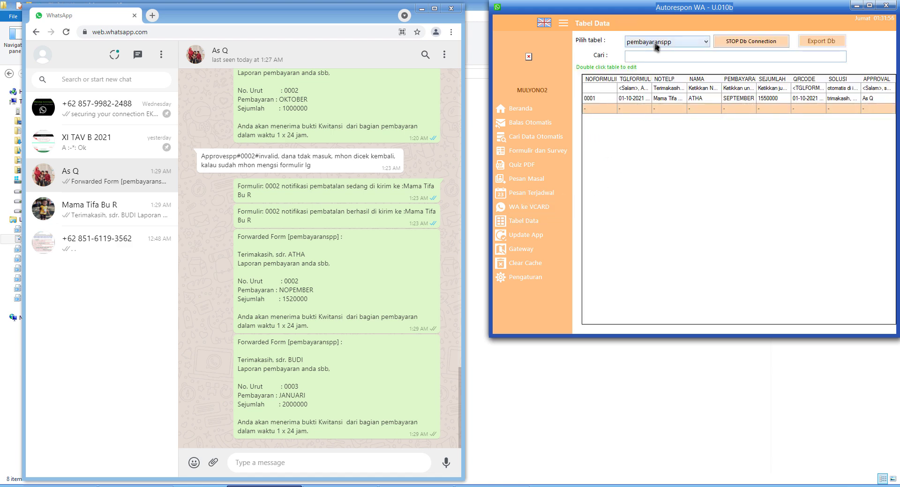
left_click(656, 46)
left_click(661, 100)
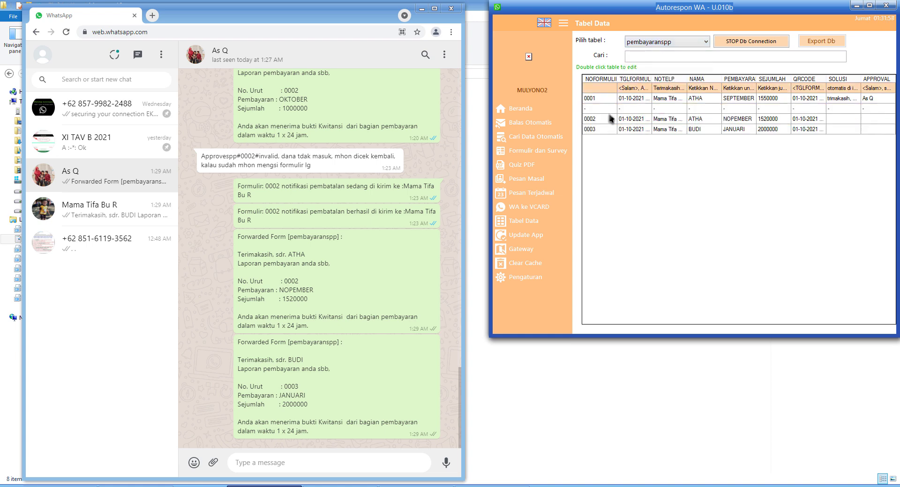
left_click(606, 100)
left_click(596, 120)
left_click(596, 132)
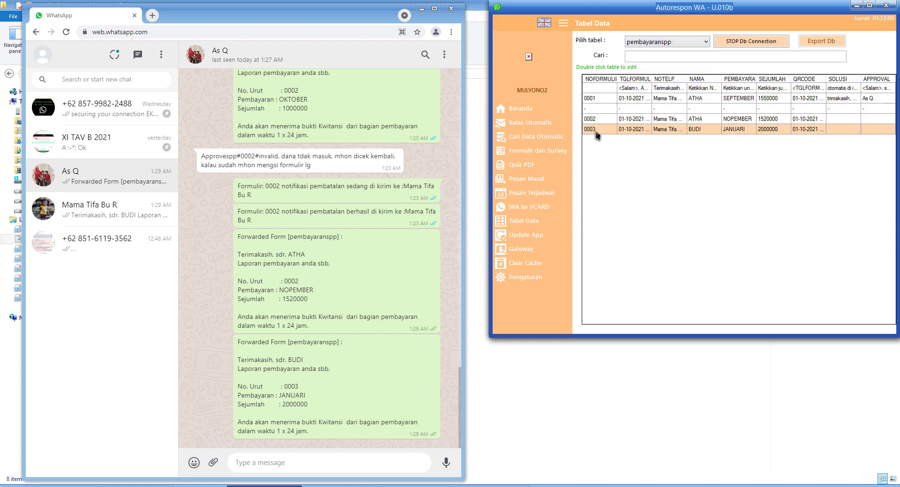
Check the TGLFORMULIR date of each of the three payment records in pembayaranspp
left_click(629, 101)
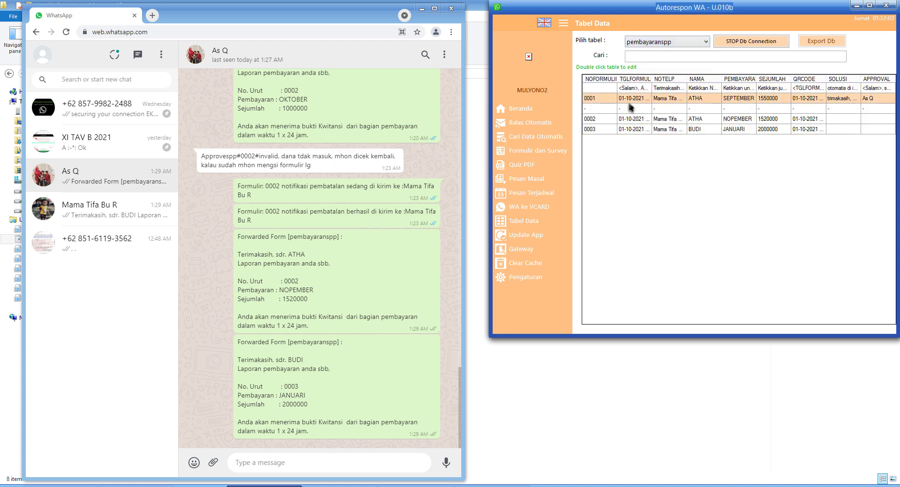
left_click(629, 120)
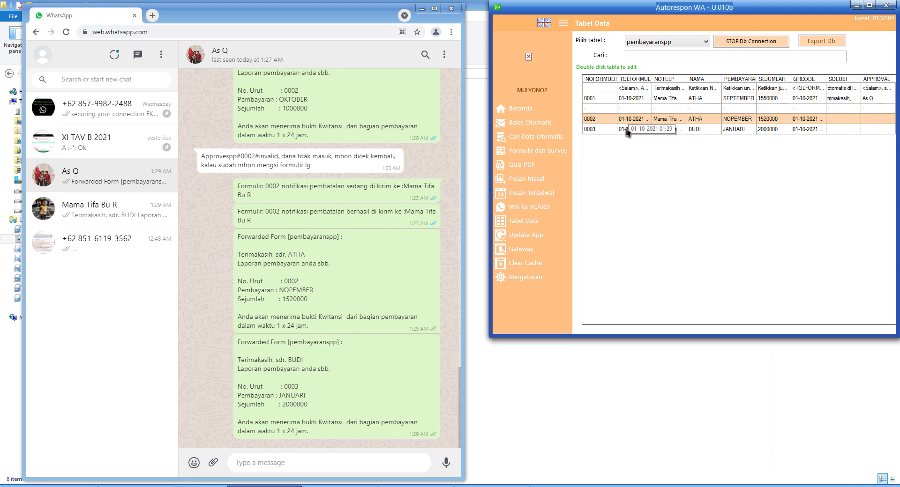
left_click(627, 132)
left_click(628, 119)
left_click(630, 99)
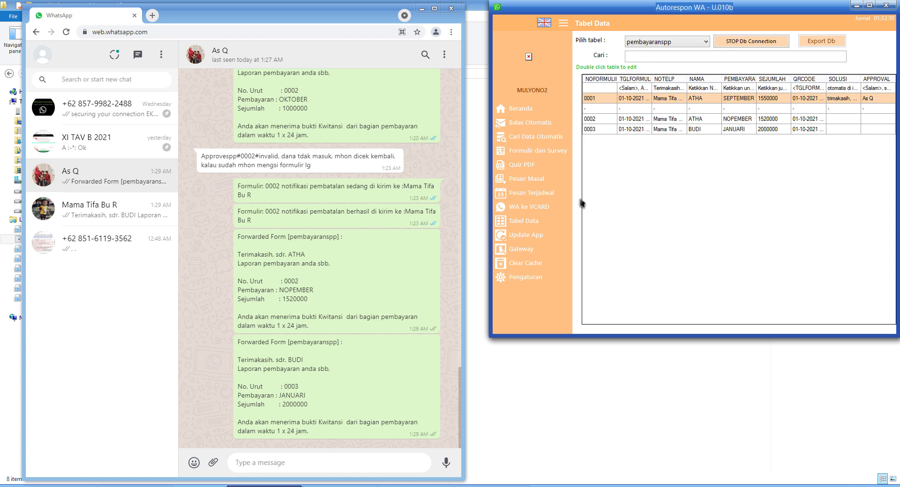
Copy the dataspp keyword from the automatic data search settings and draft dataspp#01-10-2021 in the treasurer's WhatsApp chat
left_click(537, 142)
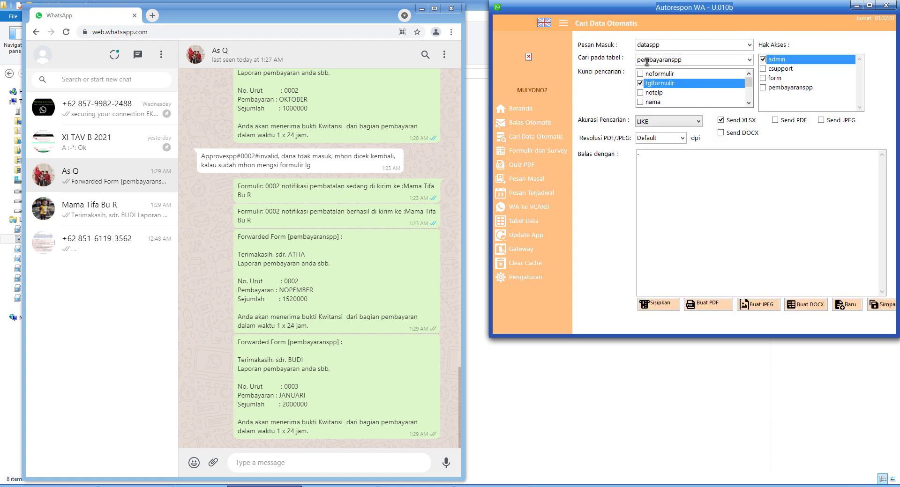
double_click(666, 45)
key("ctrl+c")
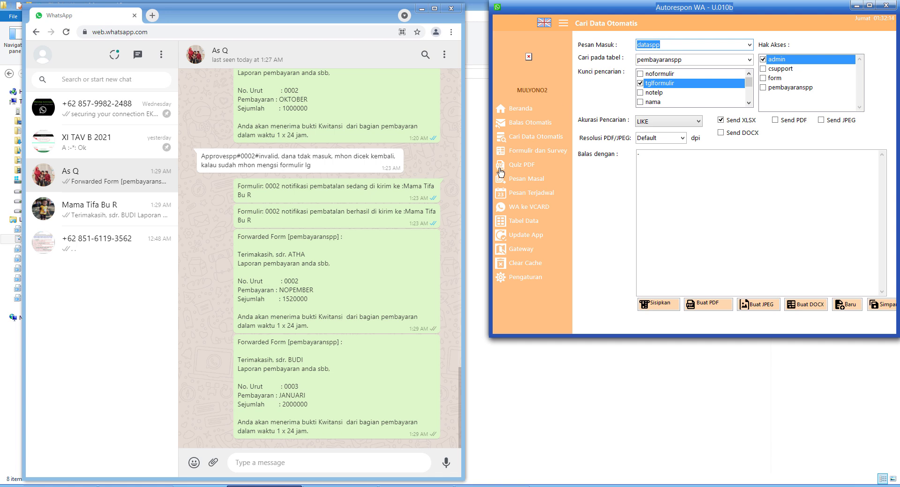
left_click(224, 341)
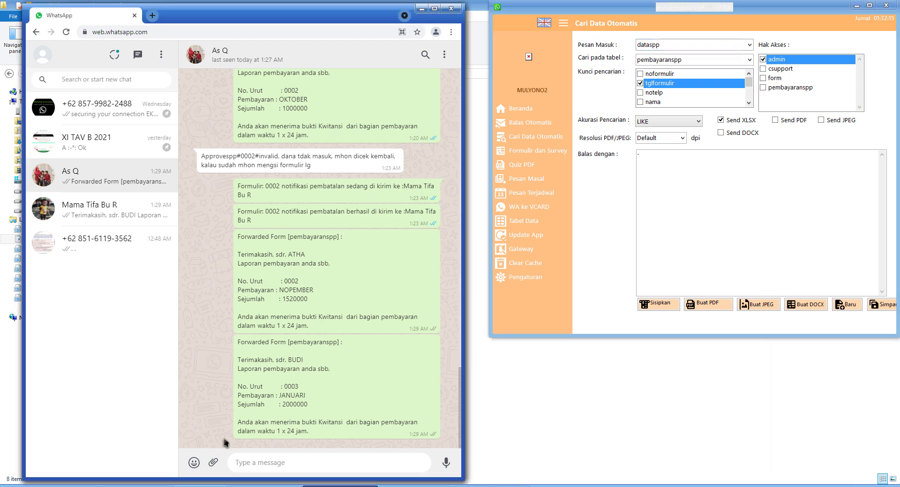
left_click(294, 462)
key("ctrl+v")
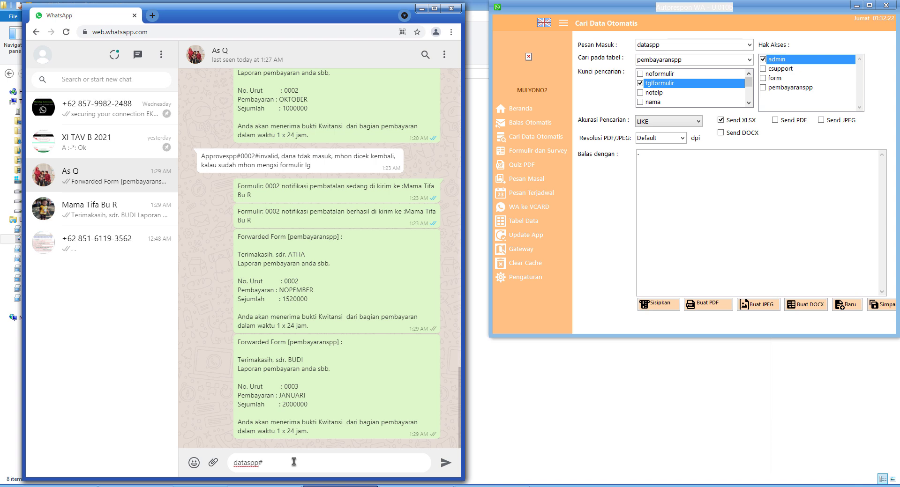
type("#")
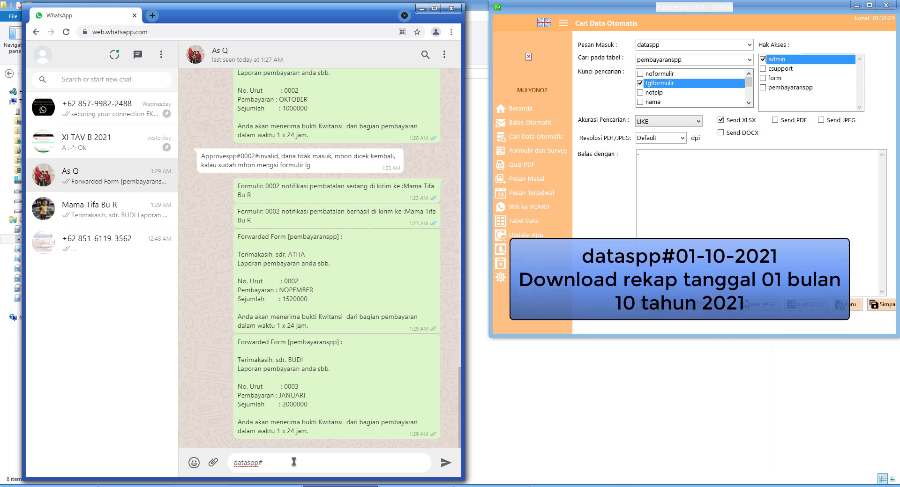
type("01")
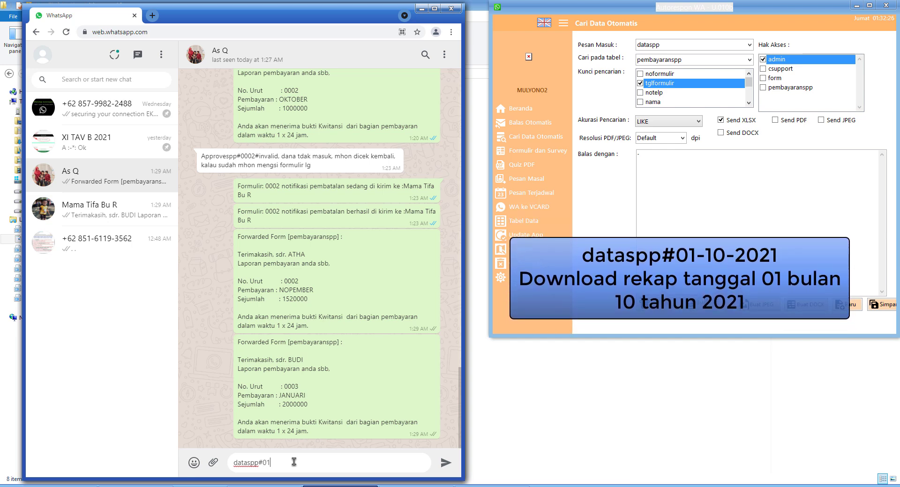
type("-10-2021")
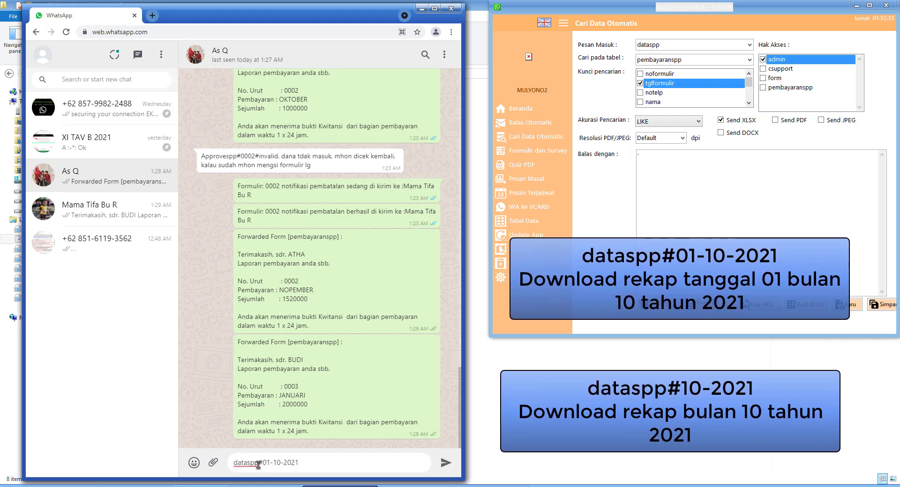
Check the keyword and the date in the drafted dataspp#01-10-2021 request and send it
double_click(258, 463)
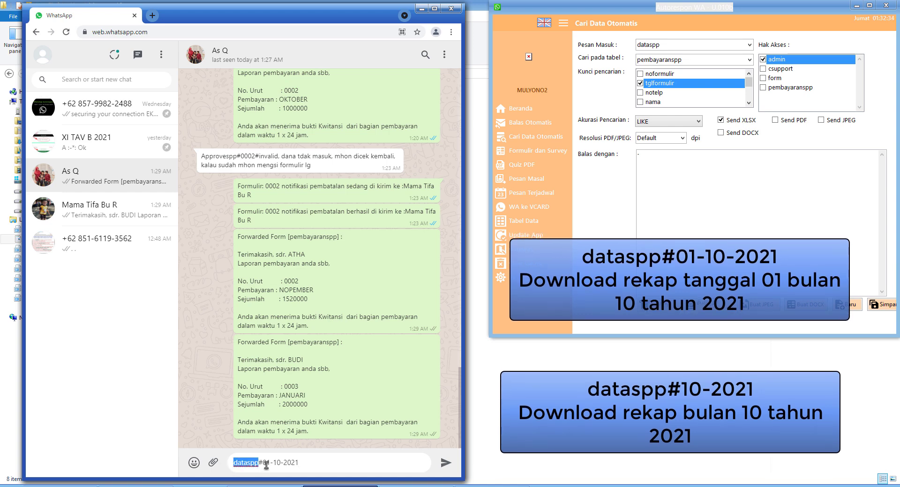
left_click_drag(262, 463, 311, 463)
left_click(311, 462)
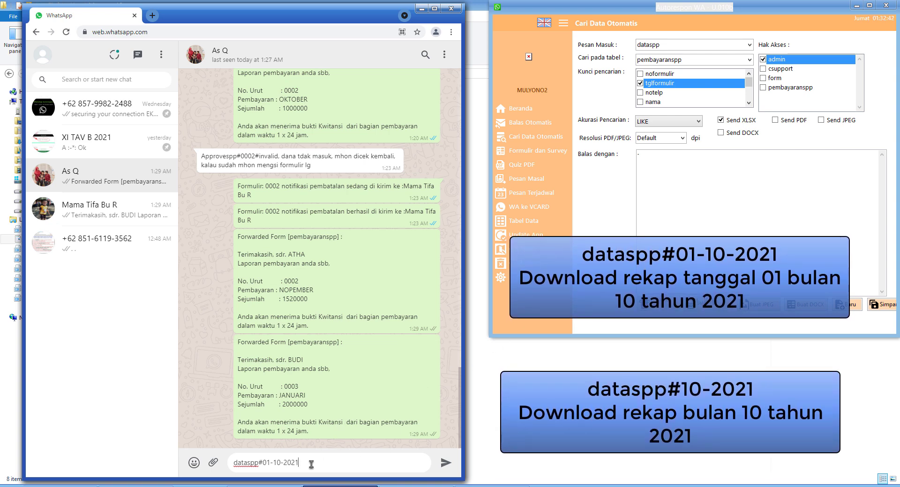
key("Return")
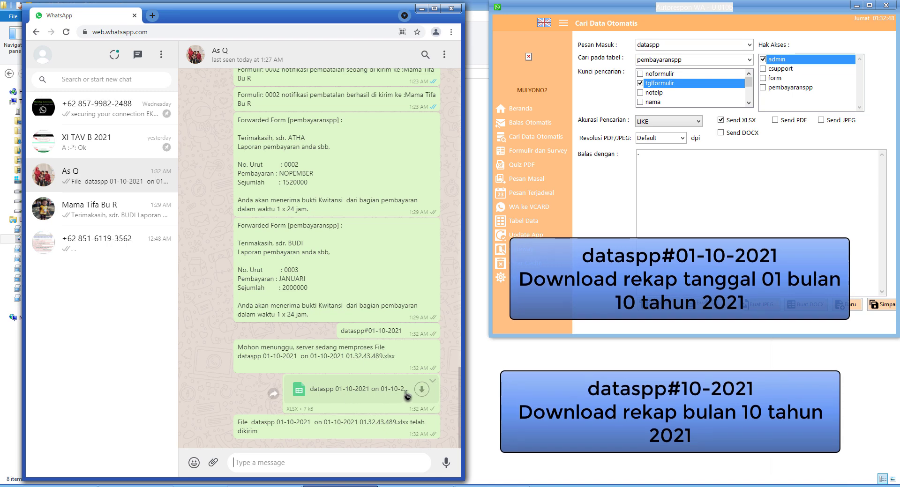
Download the XLSX recap received in the chat, open it in Excel and enable editing
left_click(407, 396)
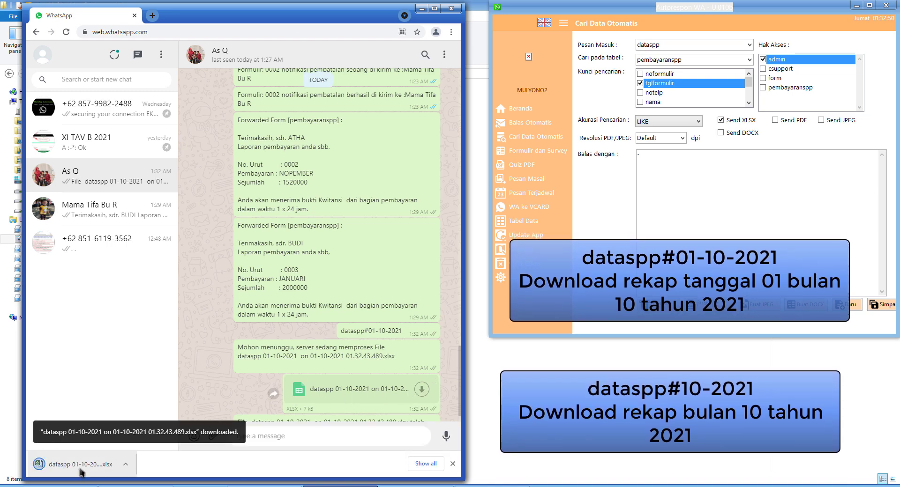
left_click(81, 471)
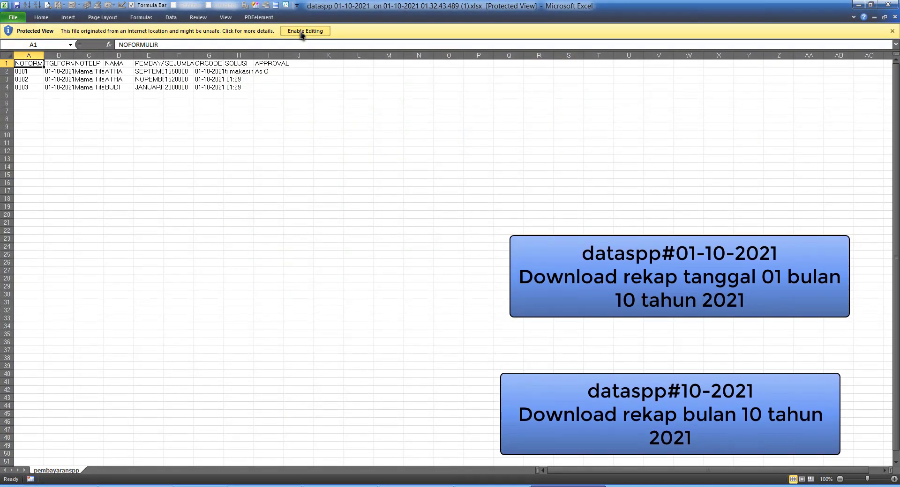
left_click(305, 31)
Fit columns A to I of the recap sheet to their contents so the records can be read
left_click_drag(29, 81, 254, 83)
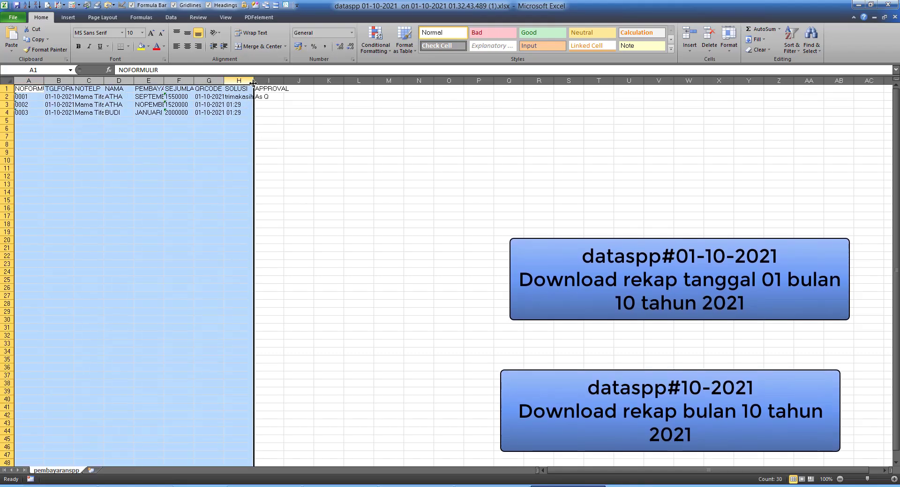
left_click_drag(30, 81, 280, 82)
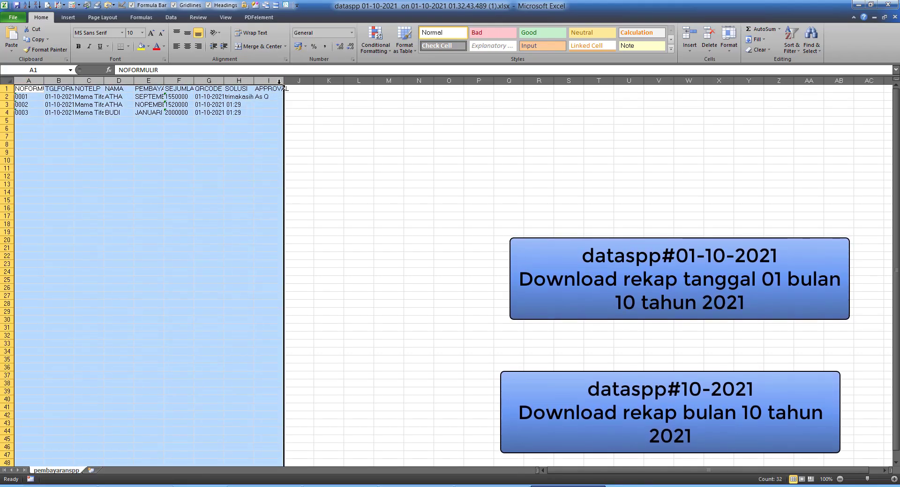
double_click(282, 83)
left_click(169, 129)
scroll(159, 141, "up", 4)
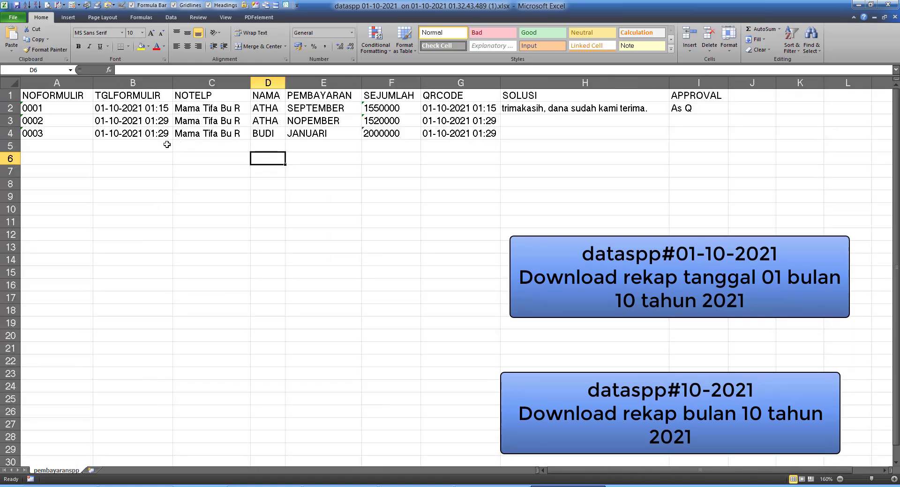
Review the form dates, senders, names, payment months and amounts in the recap, and close the workbook without saving
left_click_drag(117, 109, 135, 133)
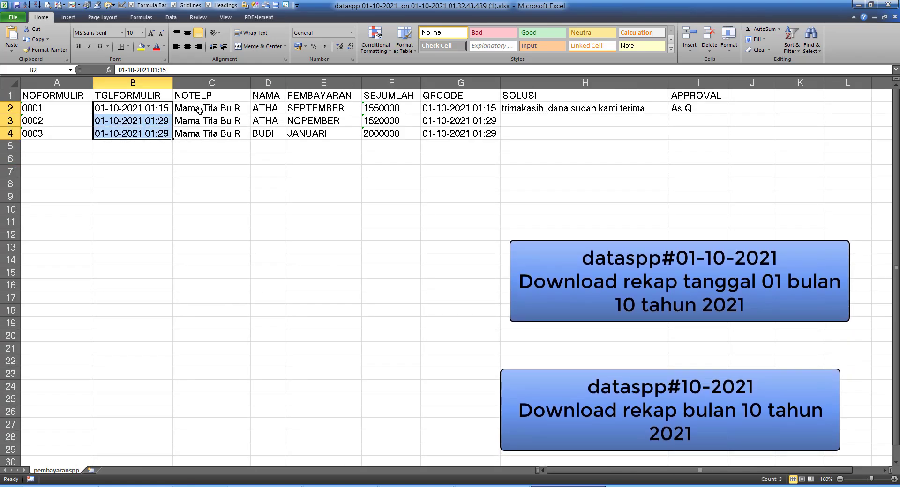
left_click_drag(202, 108, 200, 133)
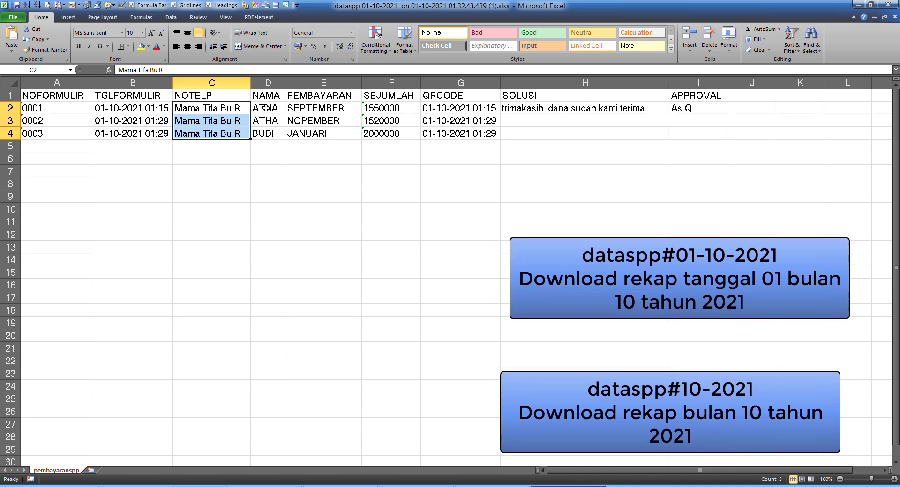
left_click_drag(266, 107, 266, 131)
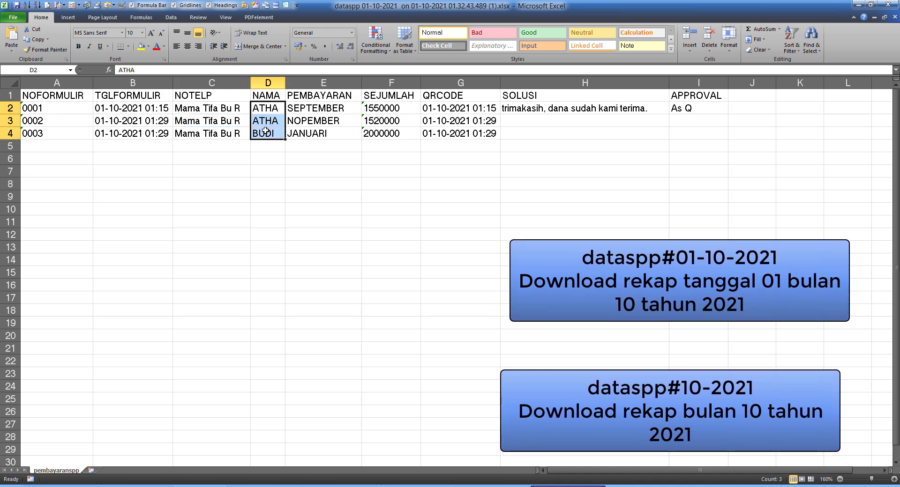
left_click_drag(319, 107, 321, 132)
left_click_drag(393, 110, 402, 134)
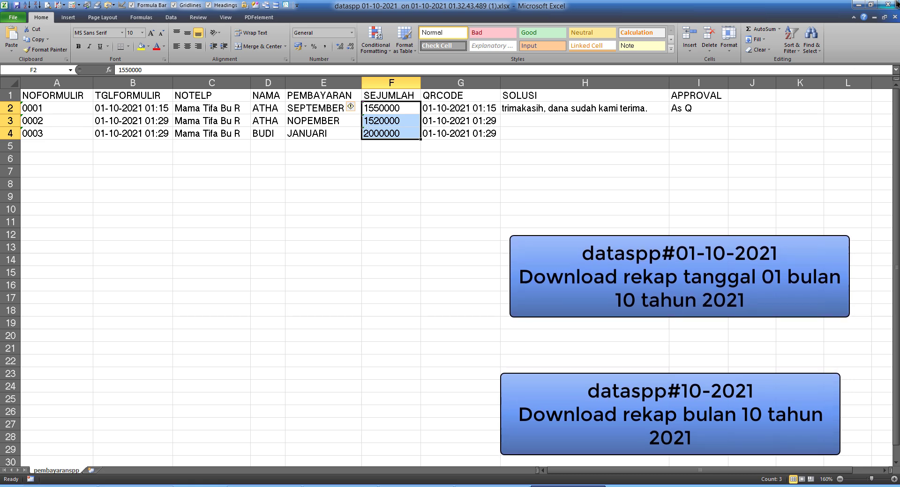
left_click(894, 2)
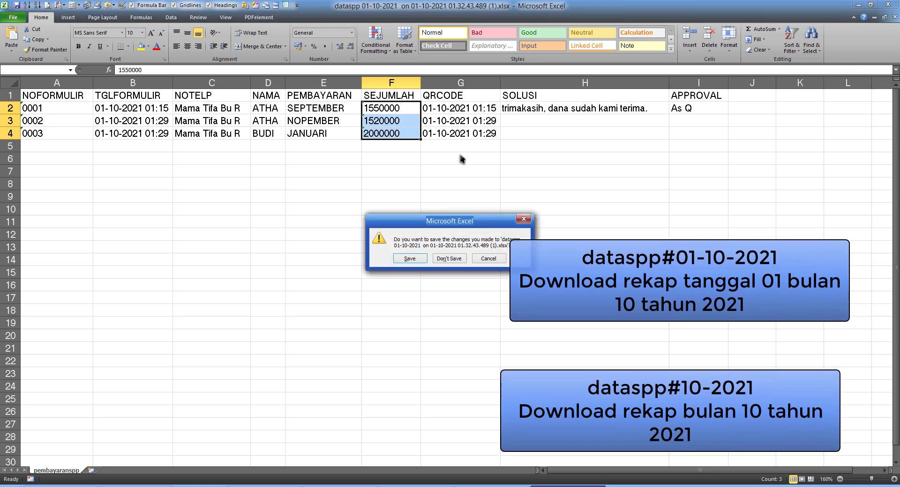
left_click(458, 259)
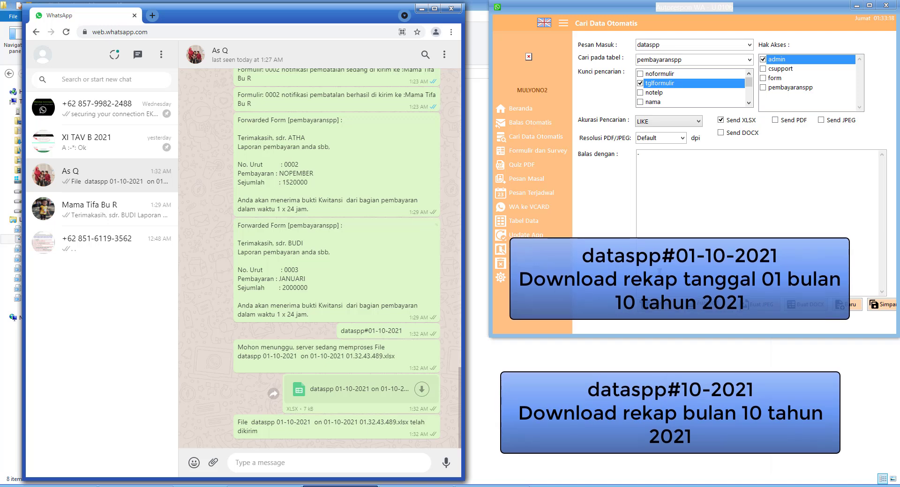
Switch the dataspp request's send format in Autorespon WA from XLSX to PDF and save the setting
left_click(736, 206)
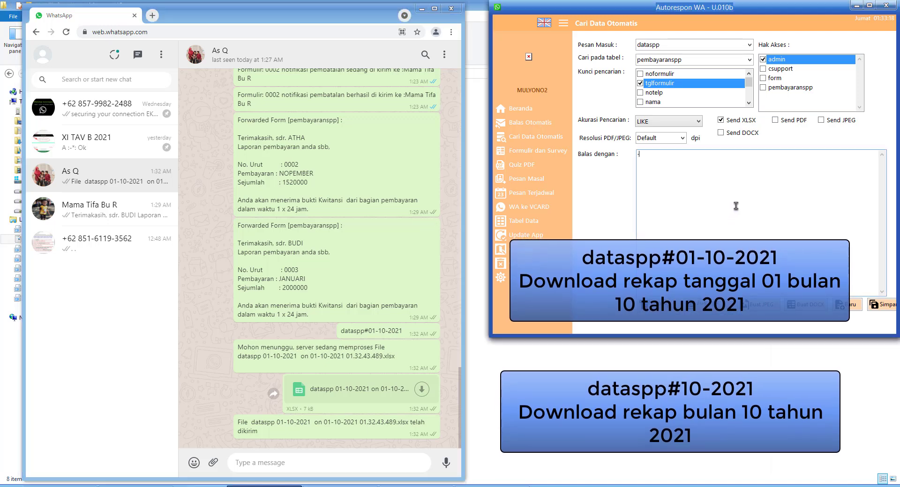
left_click(781, 123)
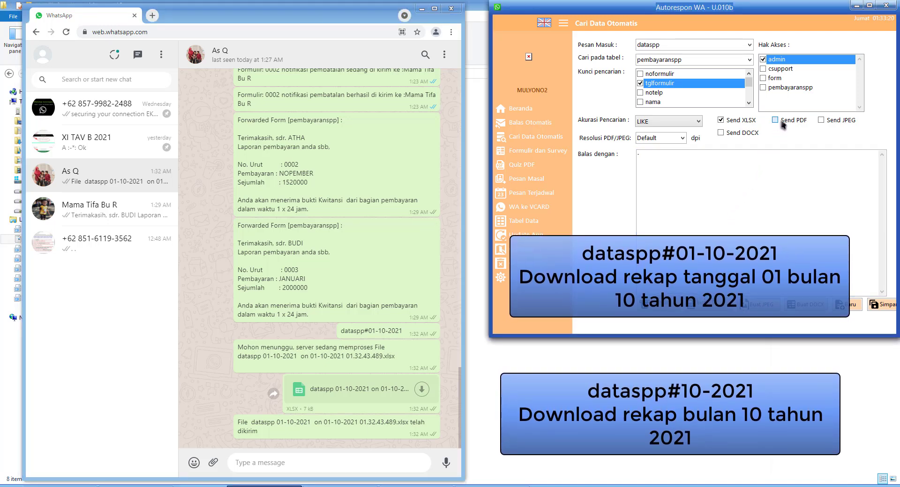
left_click(881, 304)
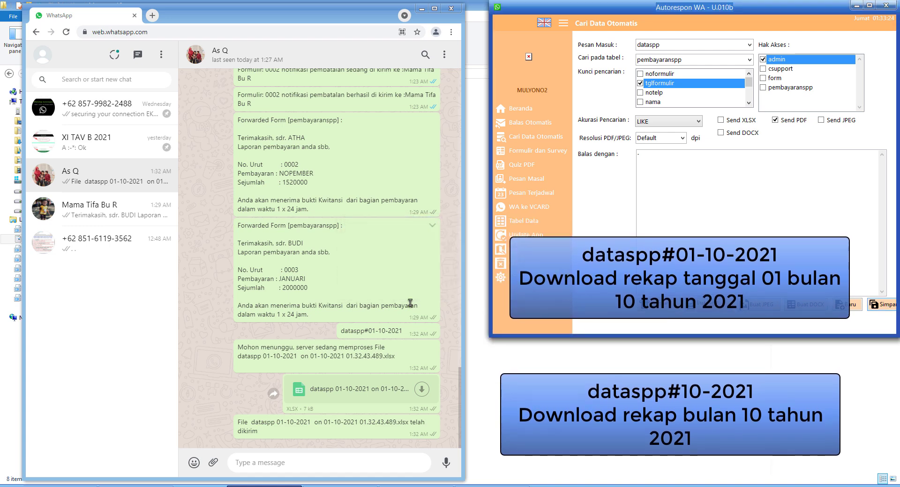
Copy the earlier dataspp#01-10-2021 message in the WhatsApp chat and send it again to request the PDF recap
double_click(359, 331)
left_click(359, 333)
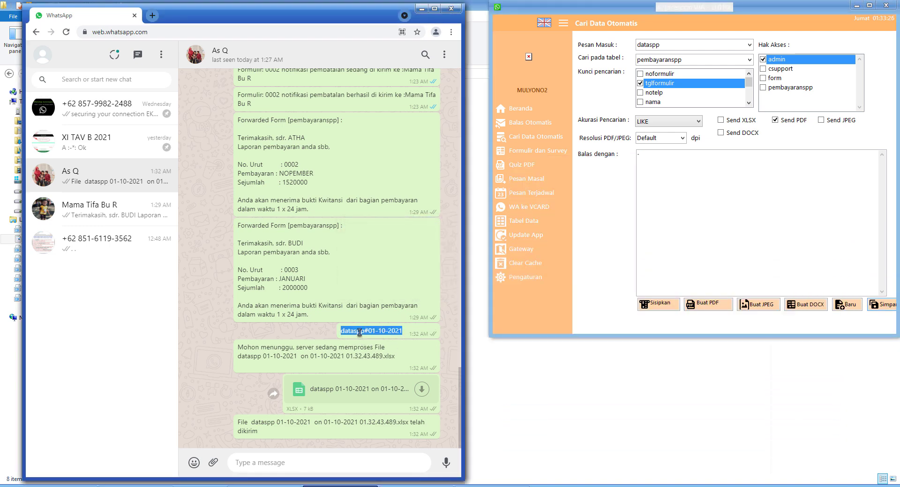
key("ctrl+c")
key("ctrl+v")
key("Return")
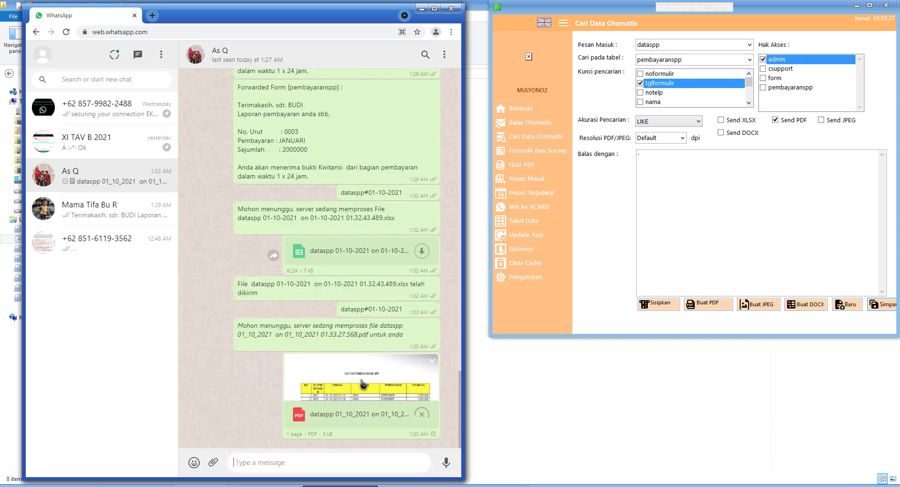
left_click_drag(341, 310, 411, 313)
left_click(260, 402)
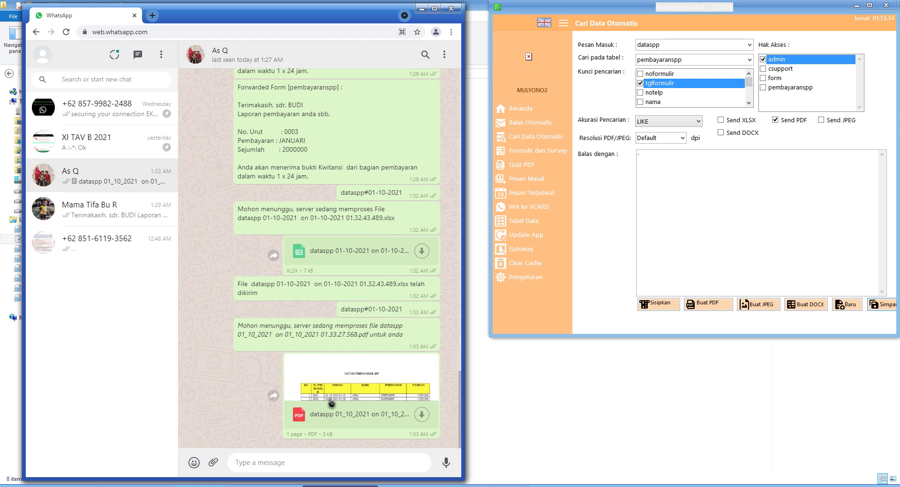
Download the PDF recap received in the chat and open it in a maximized browser window
left_click(404, 398)
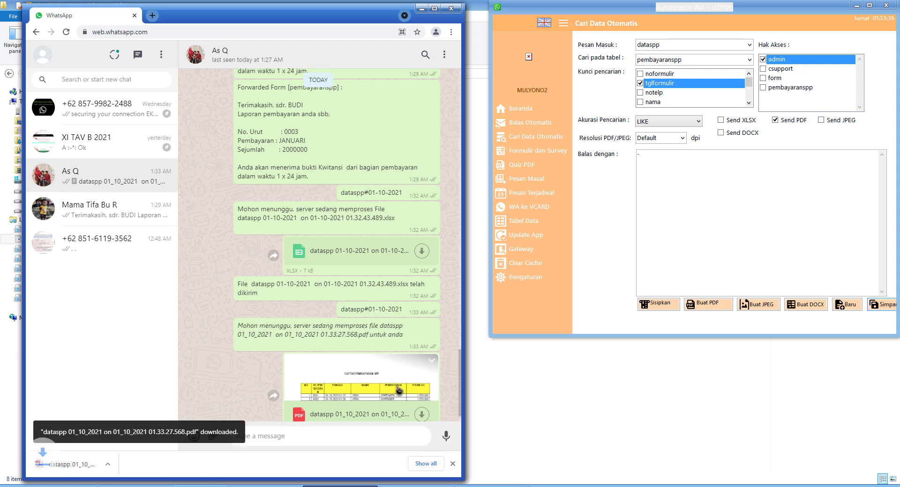
left_click(89, 457)
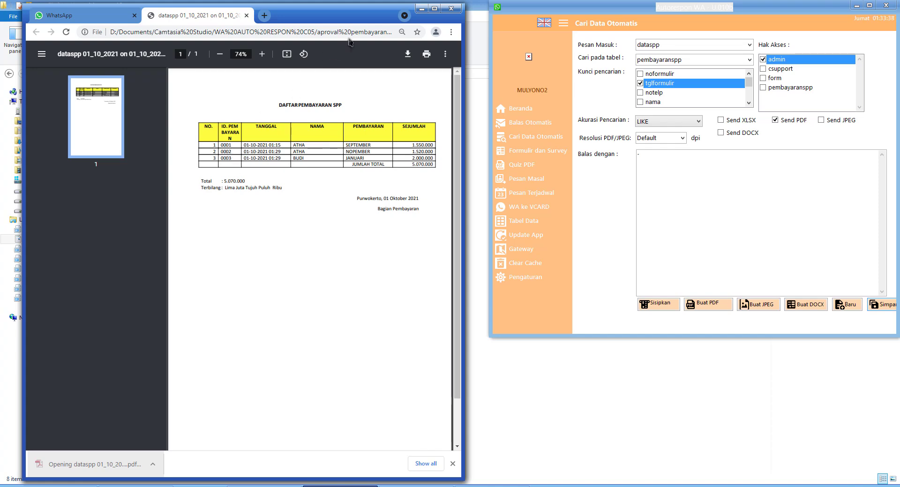
double_click(350, 21)
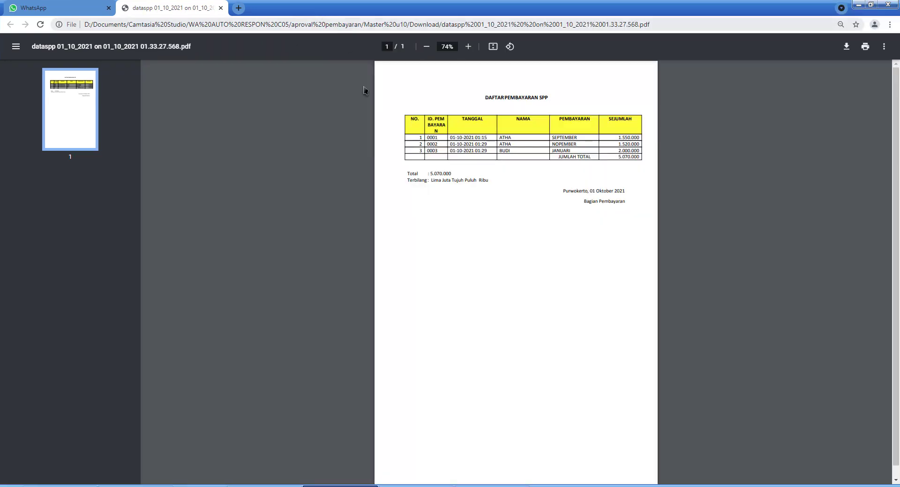
Enlarge the PDF recap to 125% and examine its number, payment ID, date and name columns
left_click(470, 50)
left_click(470, 49)
left_click(471, 50)
left_click(470, 49)
left_click(471, 50)
left_click(472, 51)
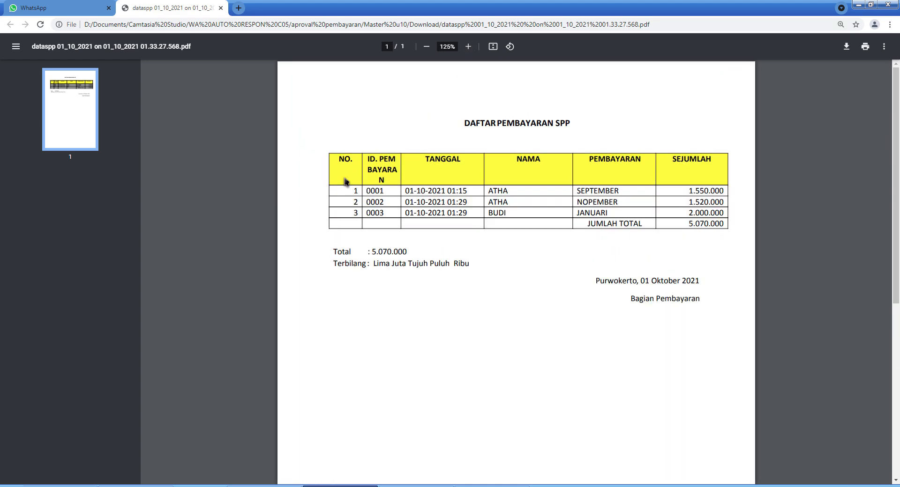
double_click(341, 163)
left_click_drag(376, 162, 388, 183)
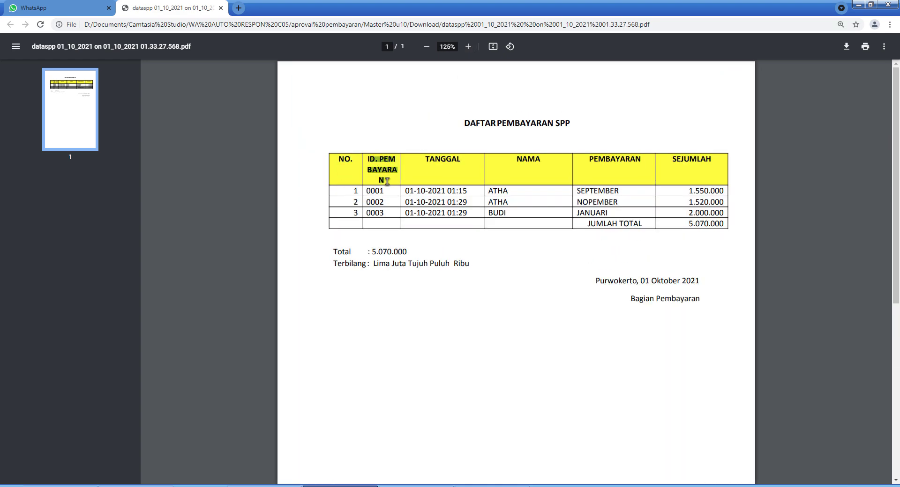
left_click_drag(426, 160, 559, 157)
left_click_drag(493, 191, 500, 216)
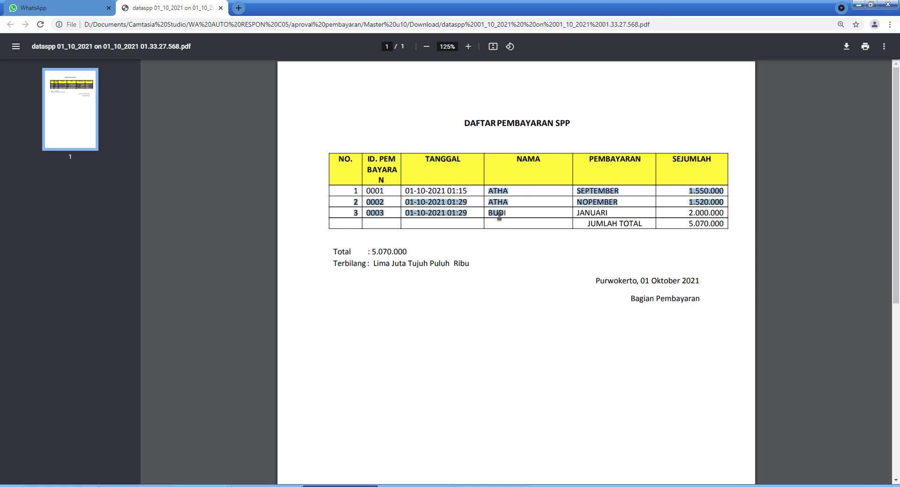
Examine the payment month and amount columns of the PDF recap, including the total row
left_click_drag(589, 159, 642, 158)
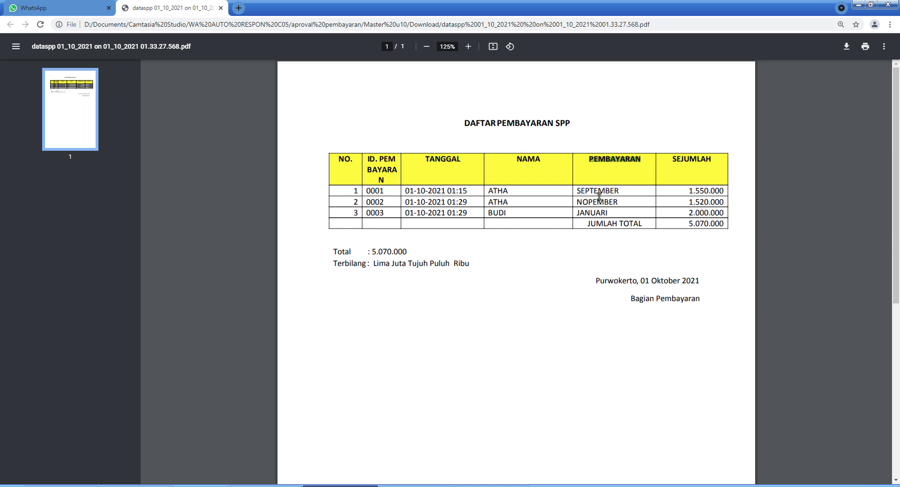
left_click_drag(590, 191, 600, 213)
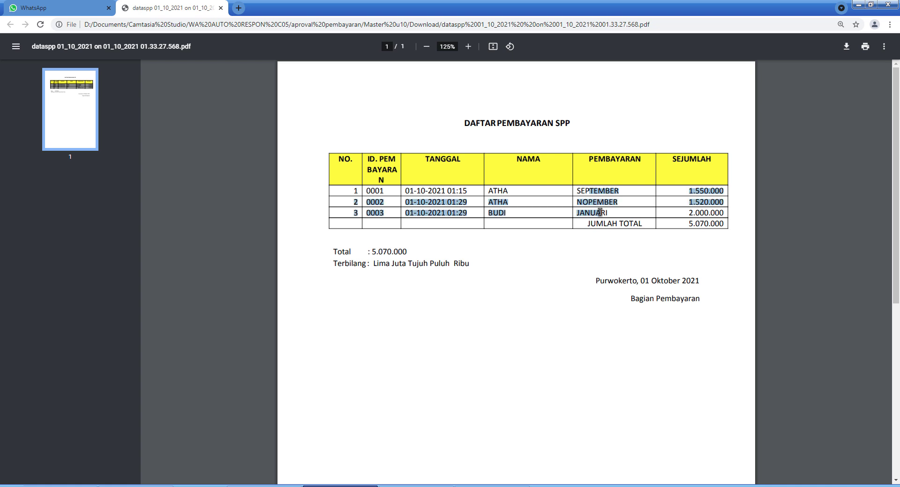
left_click(708, 160)
left_click_drag(682, 160, 712, 159)
left_click_drag(693, 192, 726, 223)
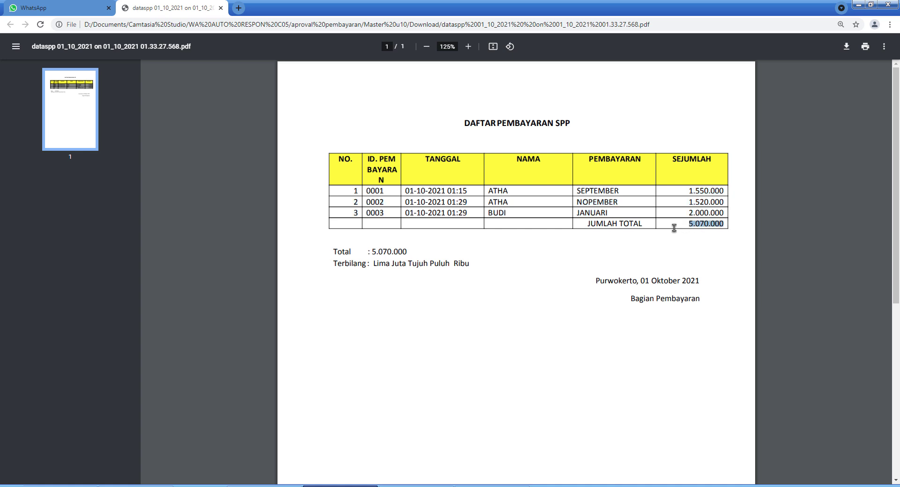
Compare the total below the table with the total row, and check the spelled-out amount and the payment dates
left_click_drag(370, 254, 408, 252)
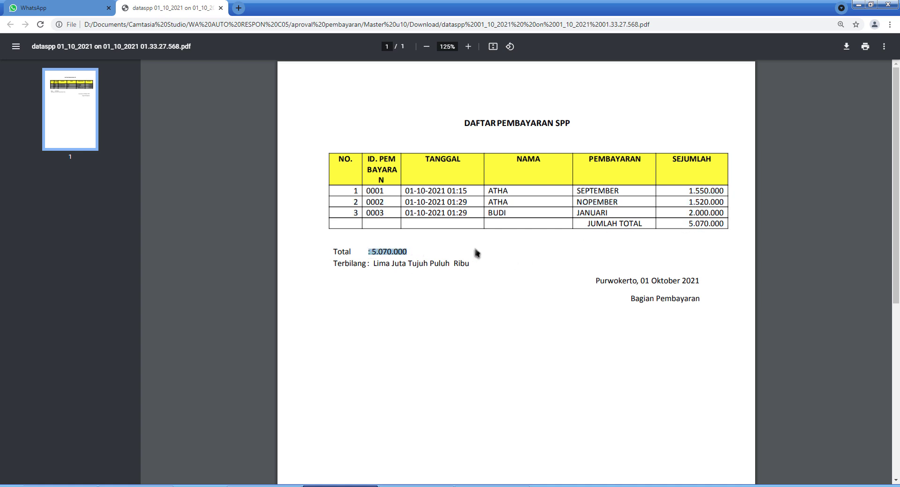
left_click(690, 224)
left_click_drag(721, 224, 725, 224)
left_click(393, 257)
left_click_drag(375, 265, 474, 264)
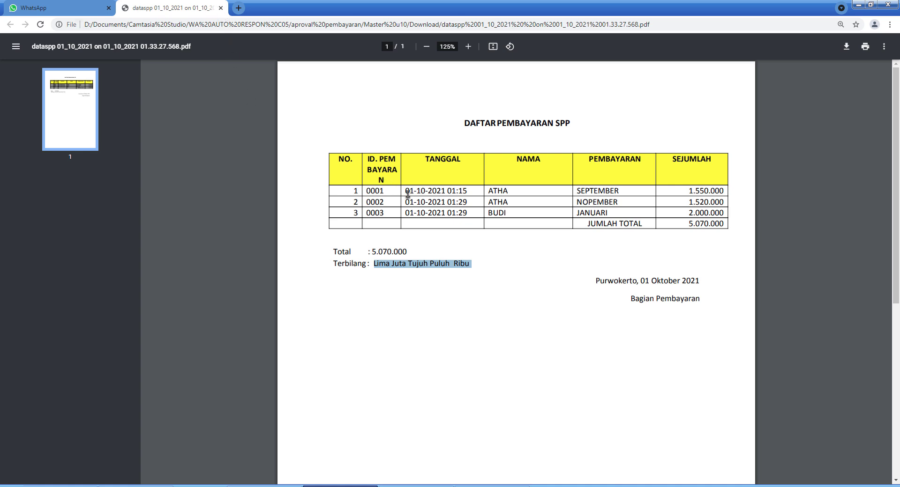
left_click_drag(407, 193, 426, 193)
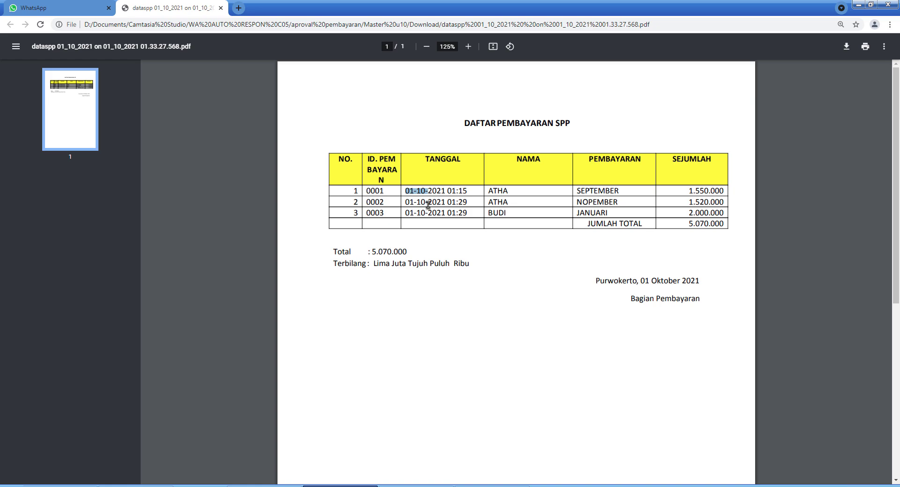
Close the PDF recap, mark the day in the latest dataspp#01-10-2021 message, and restore the browser beside Autorespon WA
left_click(221, 8)
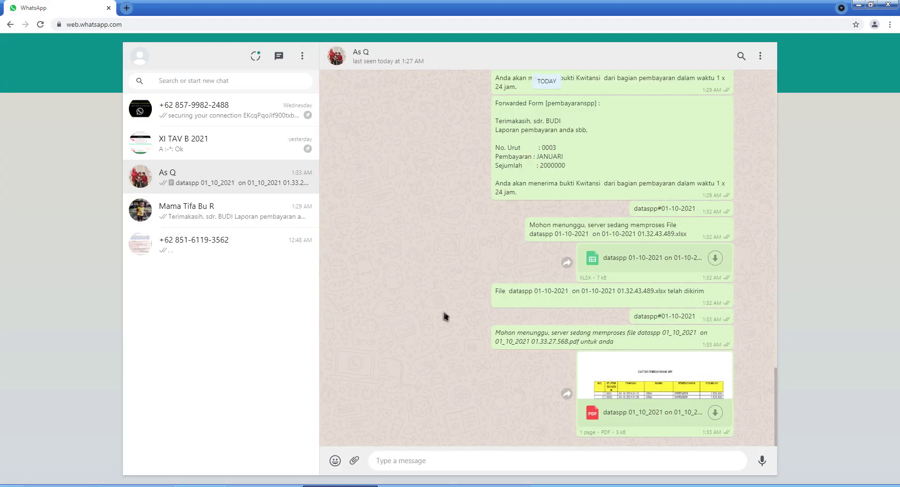
double_click(662, 316)
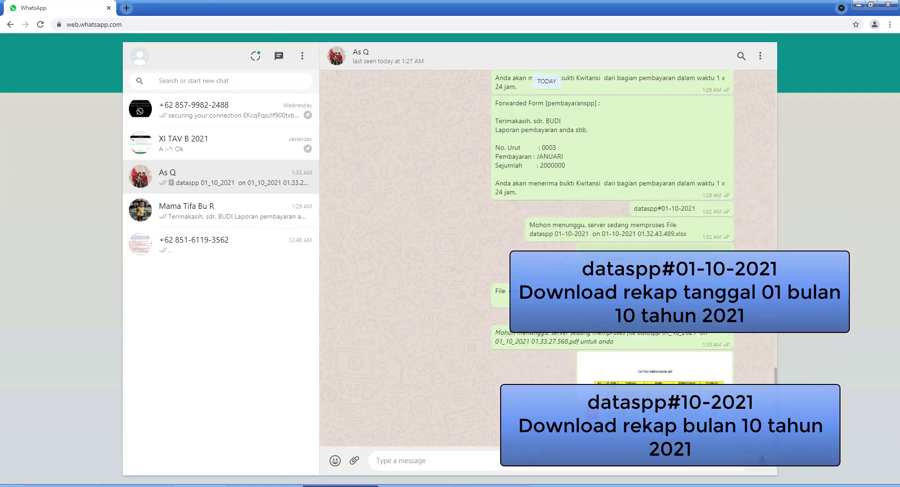
double_click(462, 8)
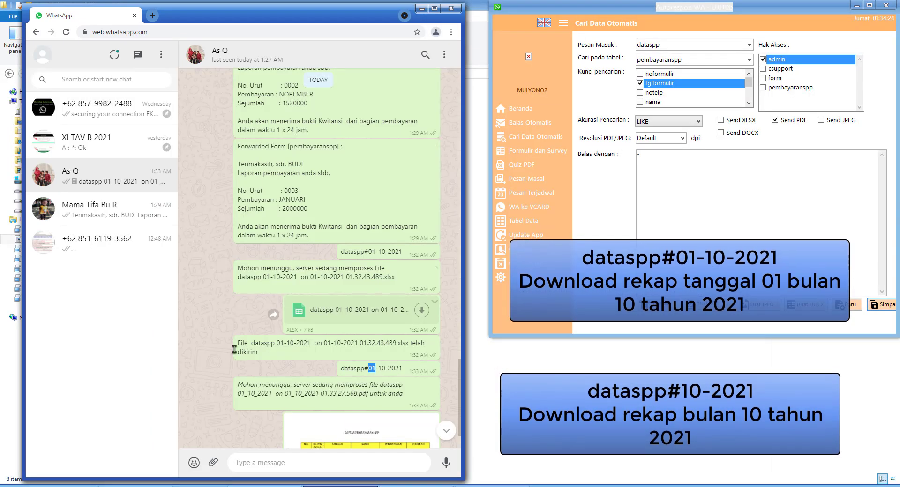
left_click(236, 332)
scroll(236, 332, "down", 2)
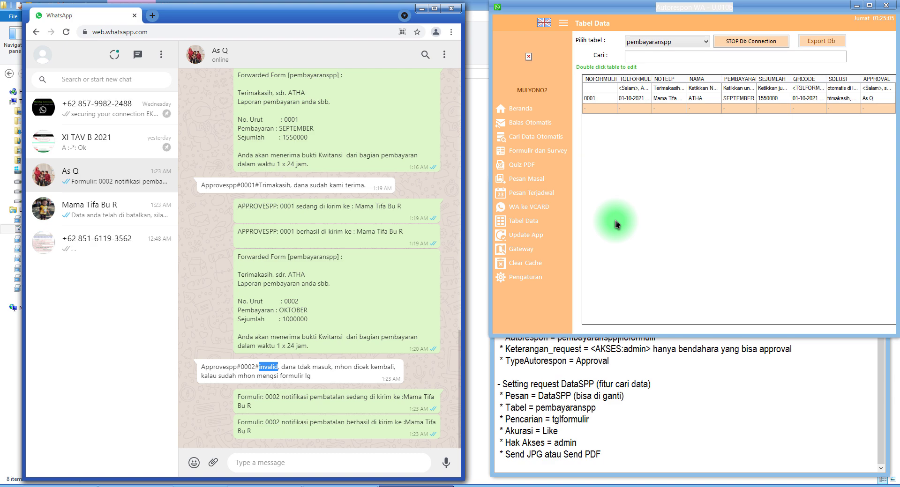
Switch to the payment approval notes in Notepad and review them from the request settings back to the title
left_click(636, 365)
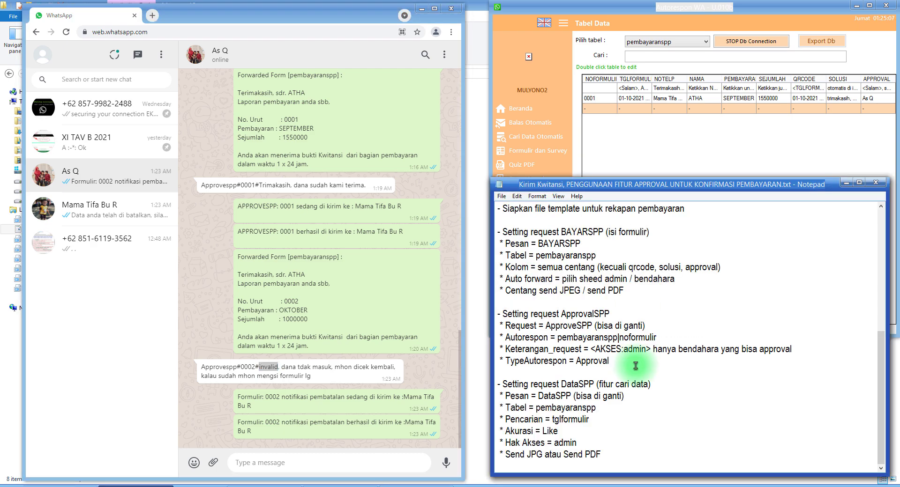
scroll(636, 365, "up", 7)
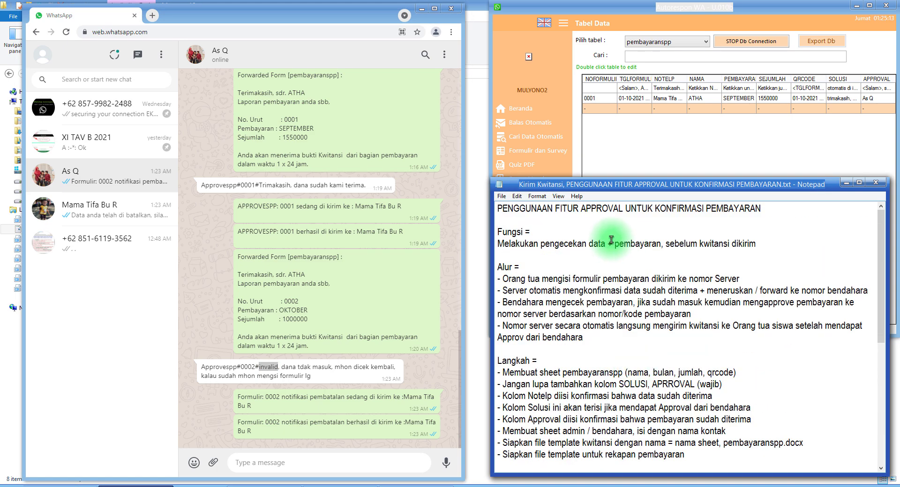
left_click(779, 207)
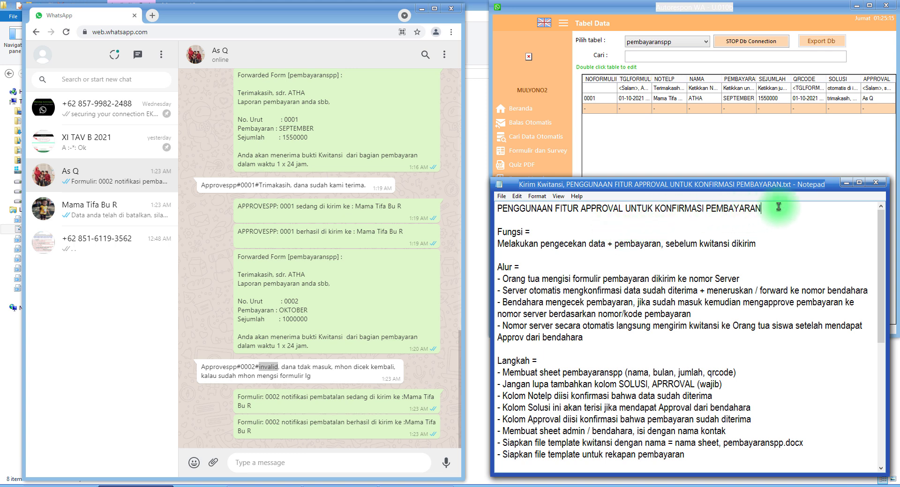